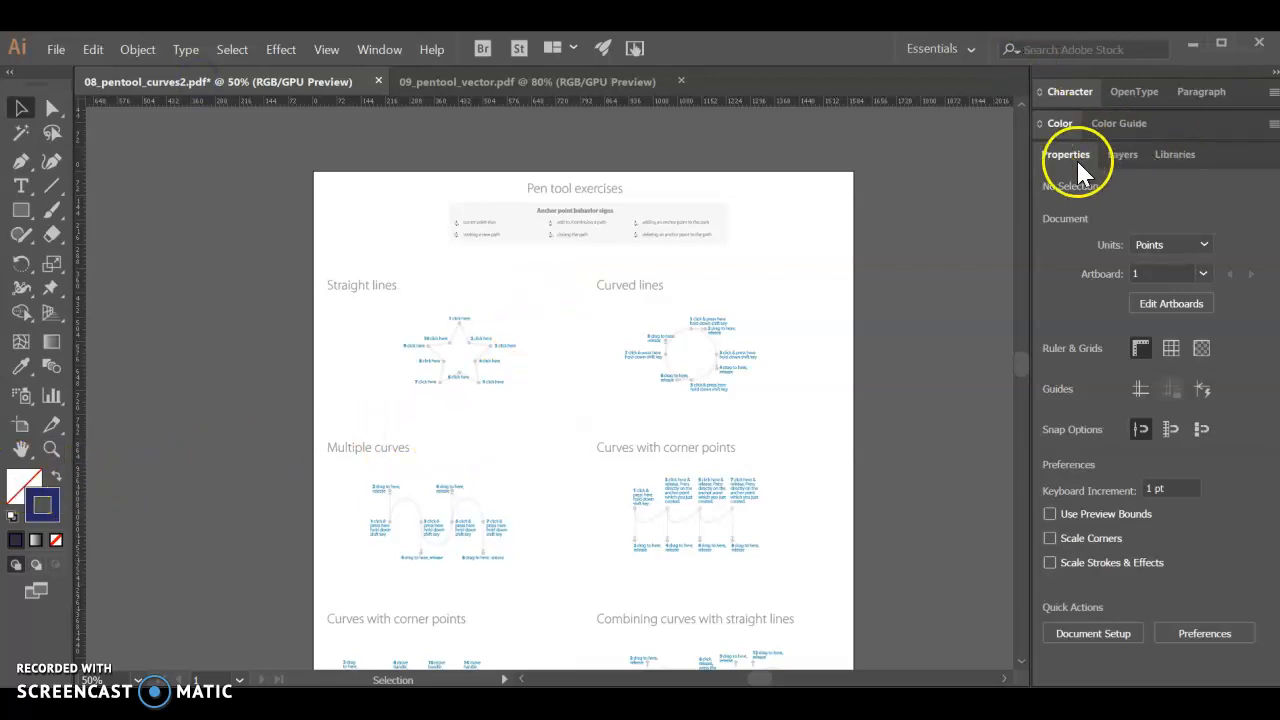
Set up the Pen tool with no fill and a rainbow gradient stroke of 4 pt
click(24, 163)
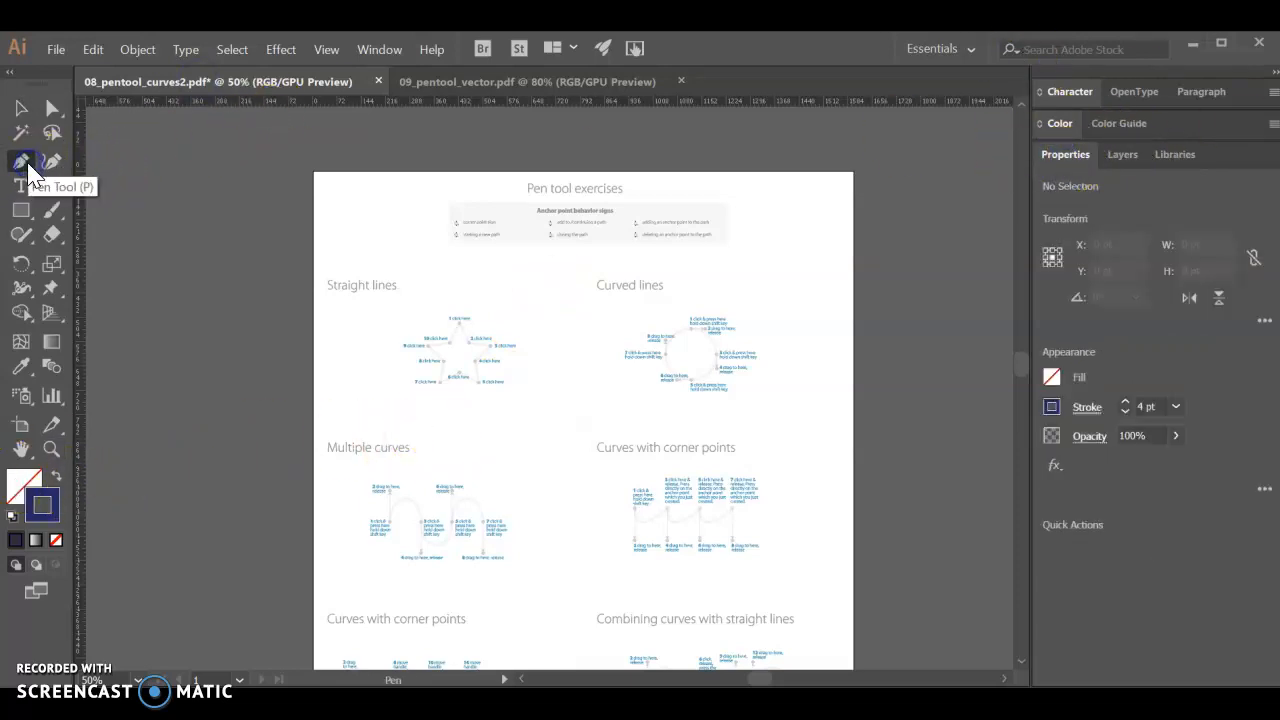
click(1055, 380)
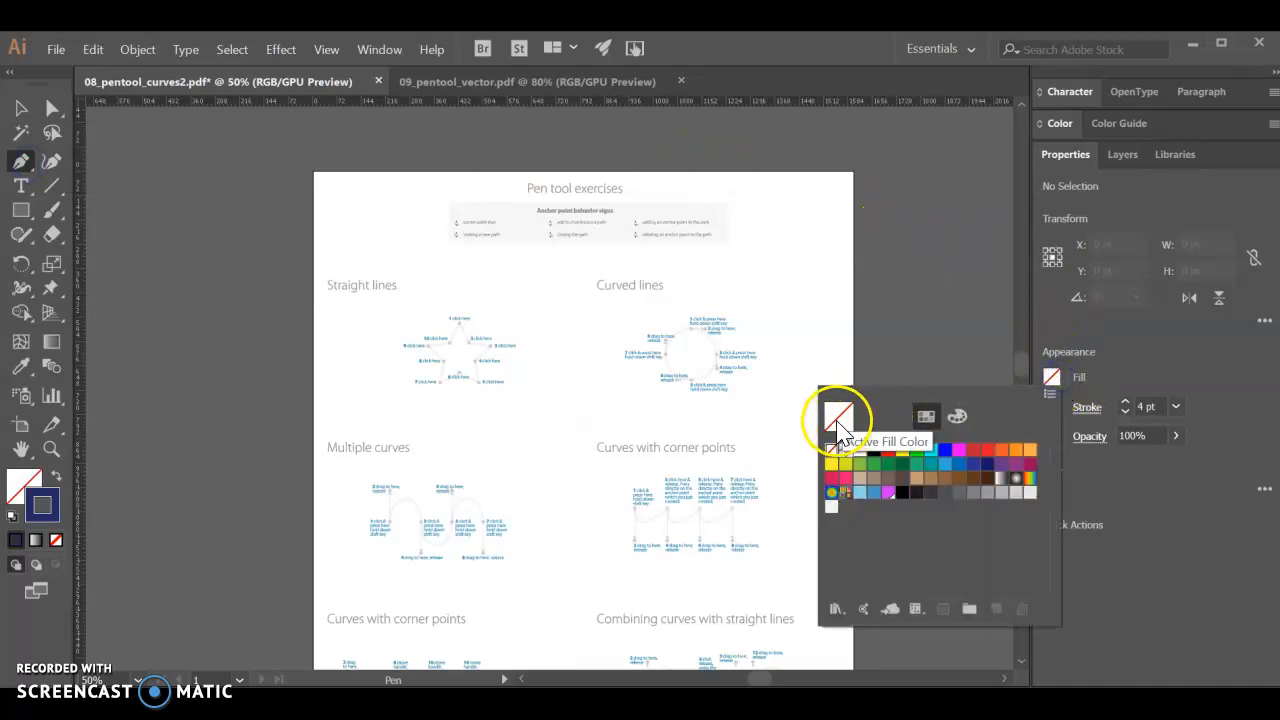
click(1175, 348)
click(1053, 408)
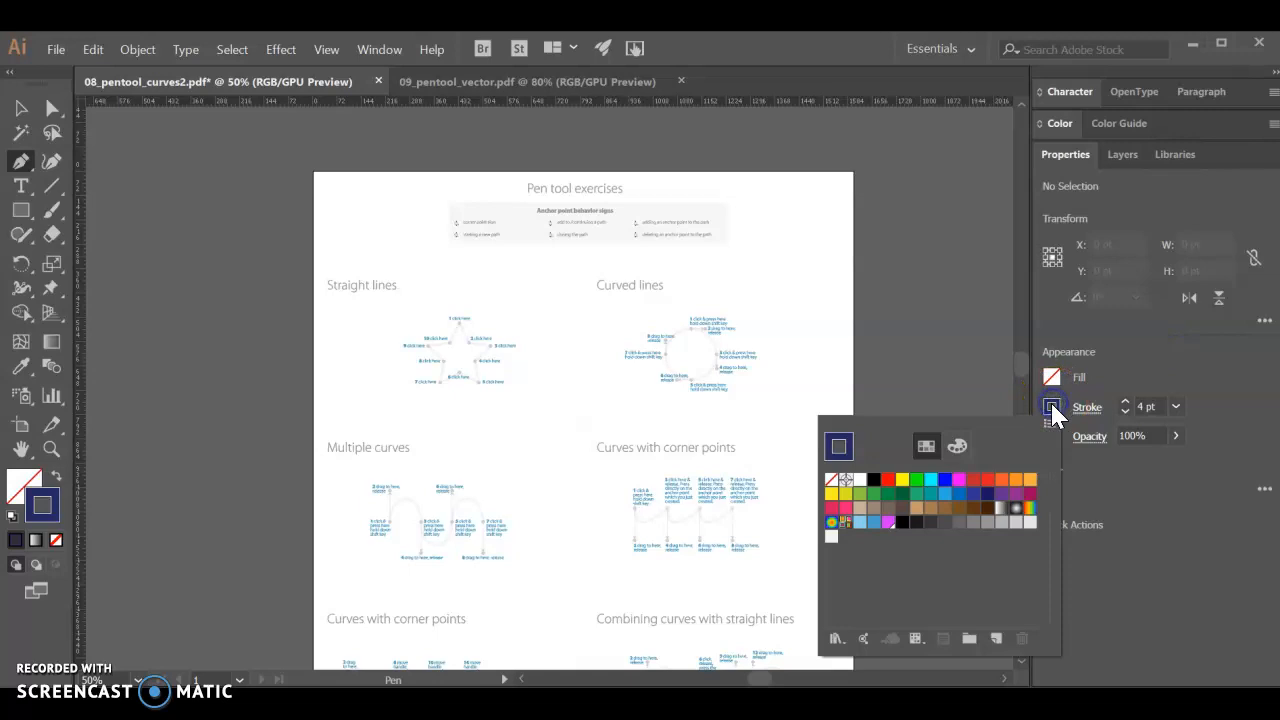
click(1030, 492)
click(1150, 490)
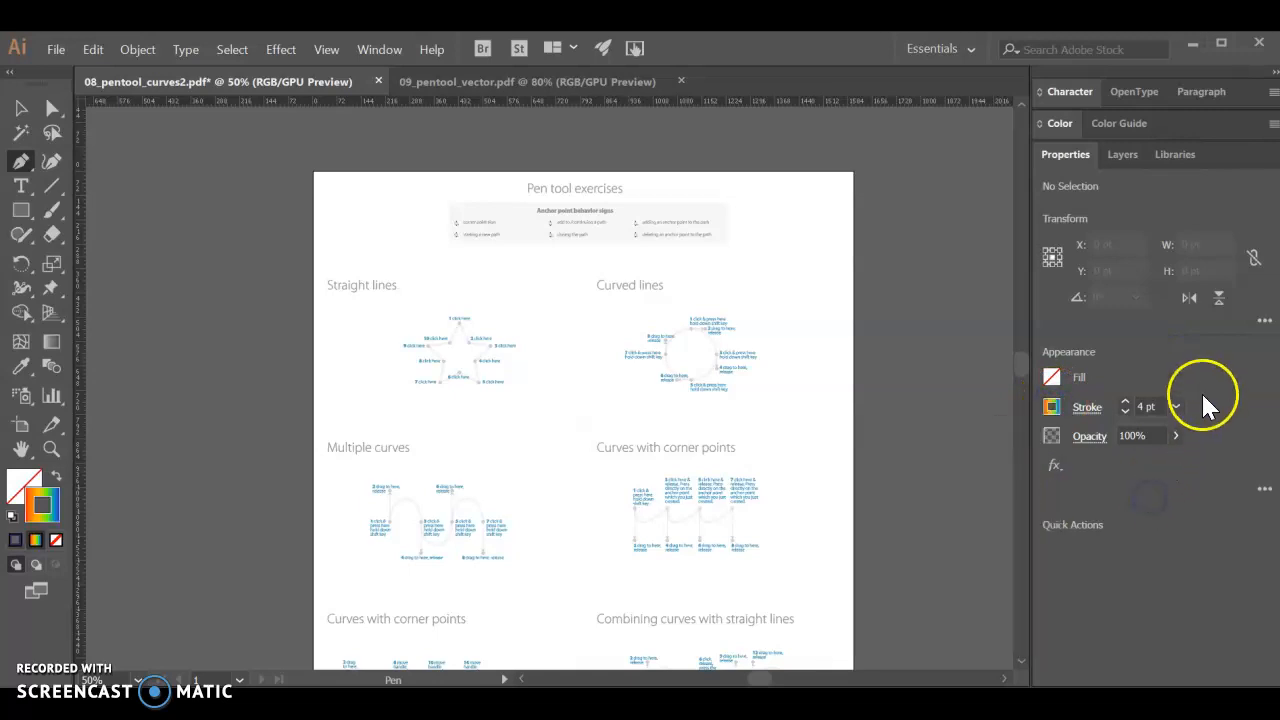
click(1175, 406)
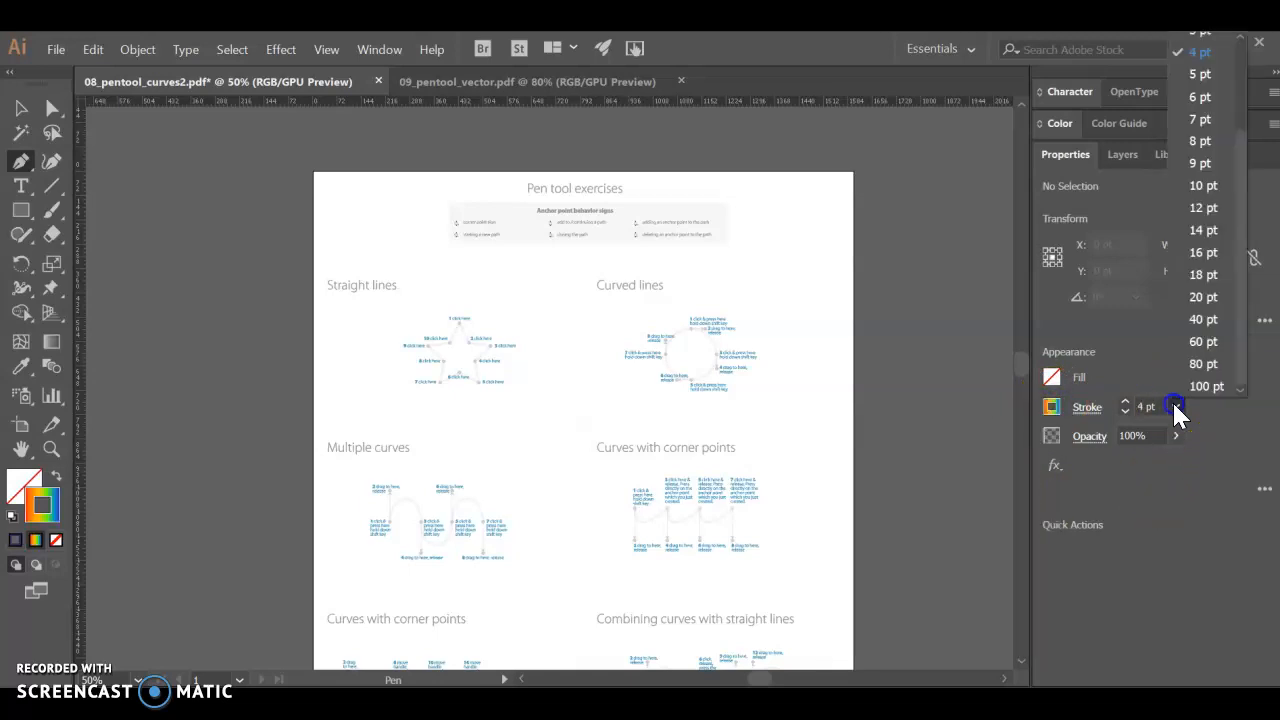
click(1189, 57)
Trace the star in the Straight lines exercise with straight Pen segments through points 1 to 10, closing the path at point 1
scroll(460, 360, up, 3)
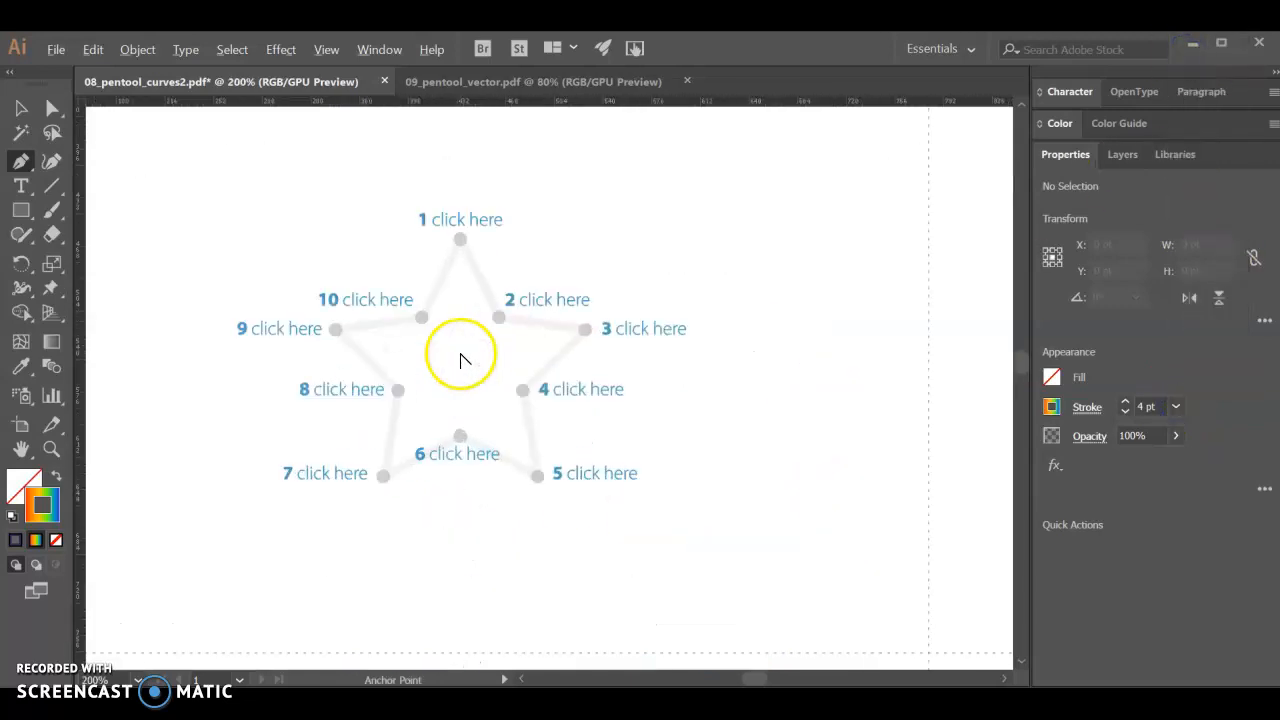
scroll(460, 360, up, 1)
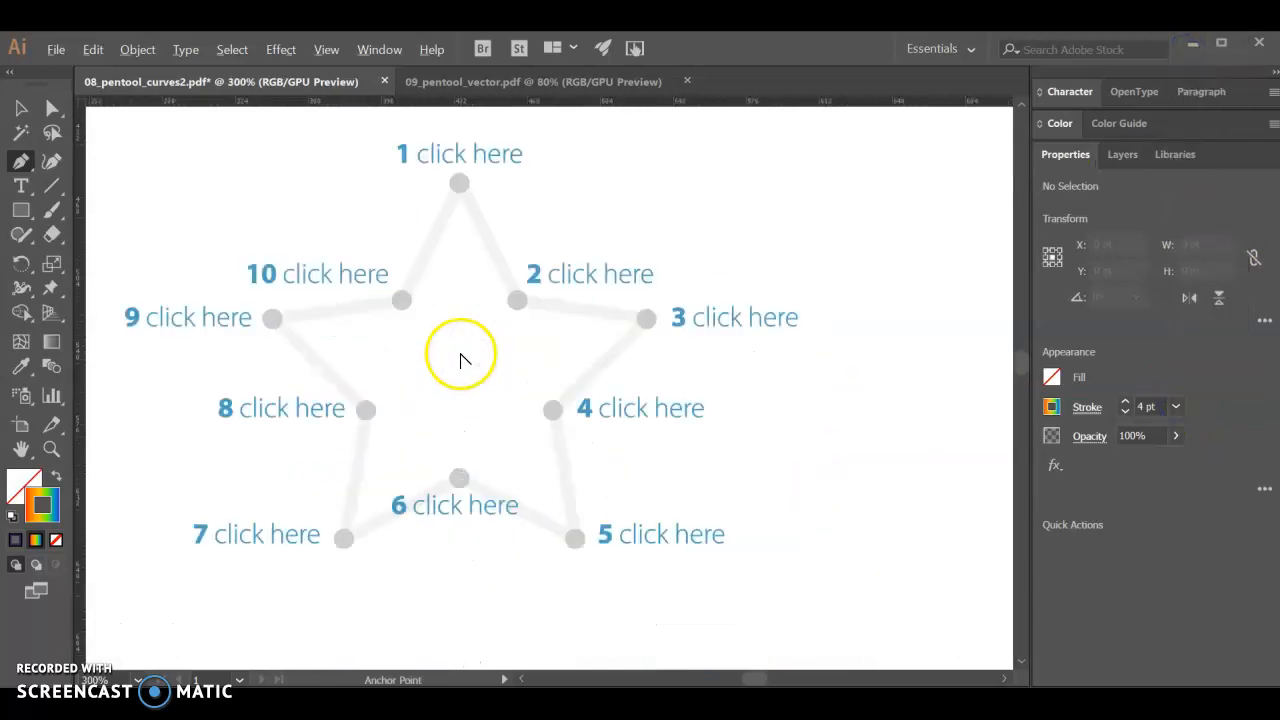
click(458, 185)
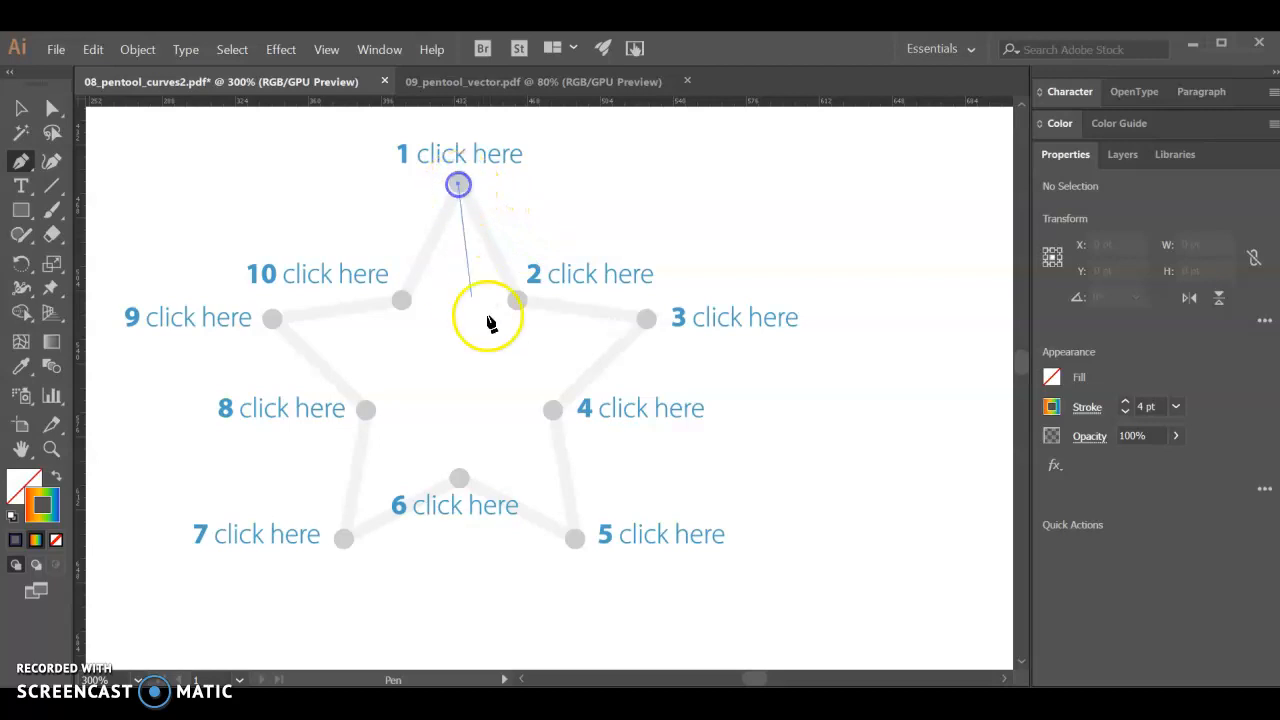
click(516, 299)
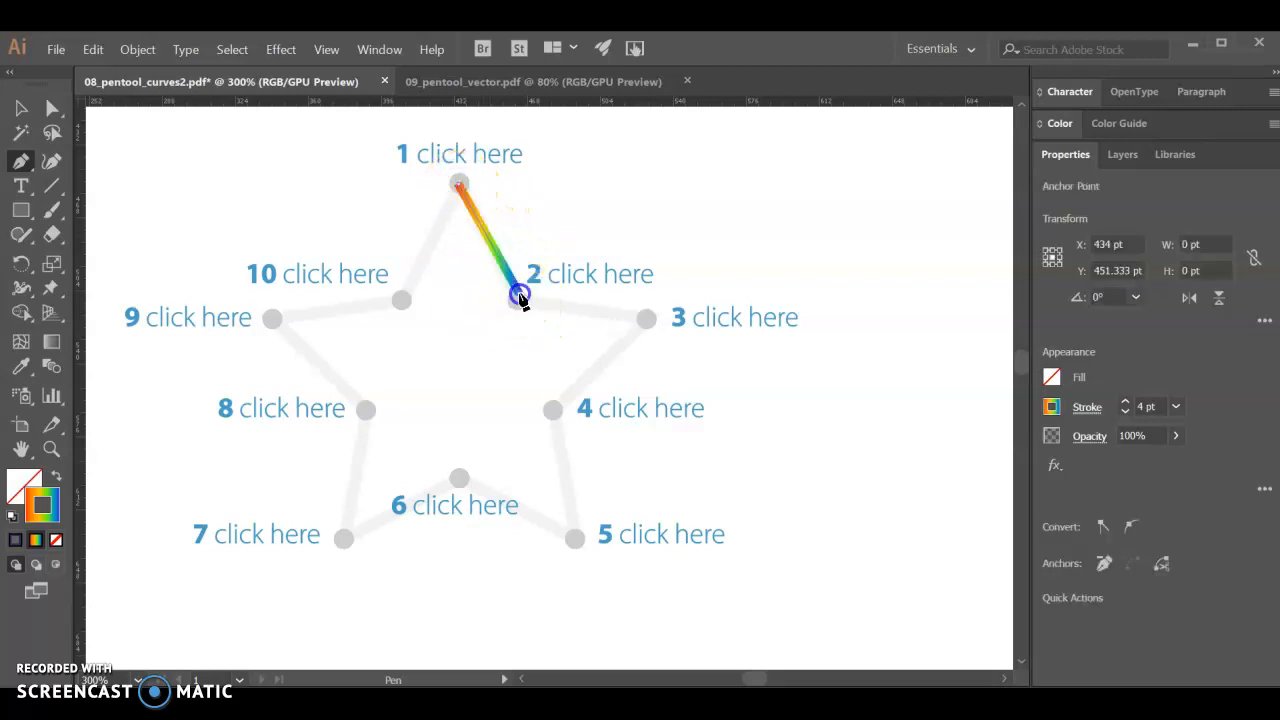
click(648, 320)
click(552, 409)
click(574, 537)
click(459, 478)
click(343, 539)
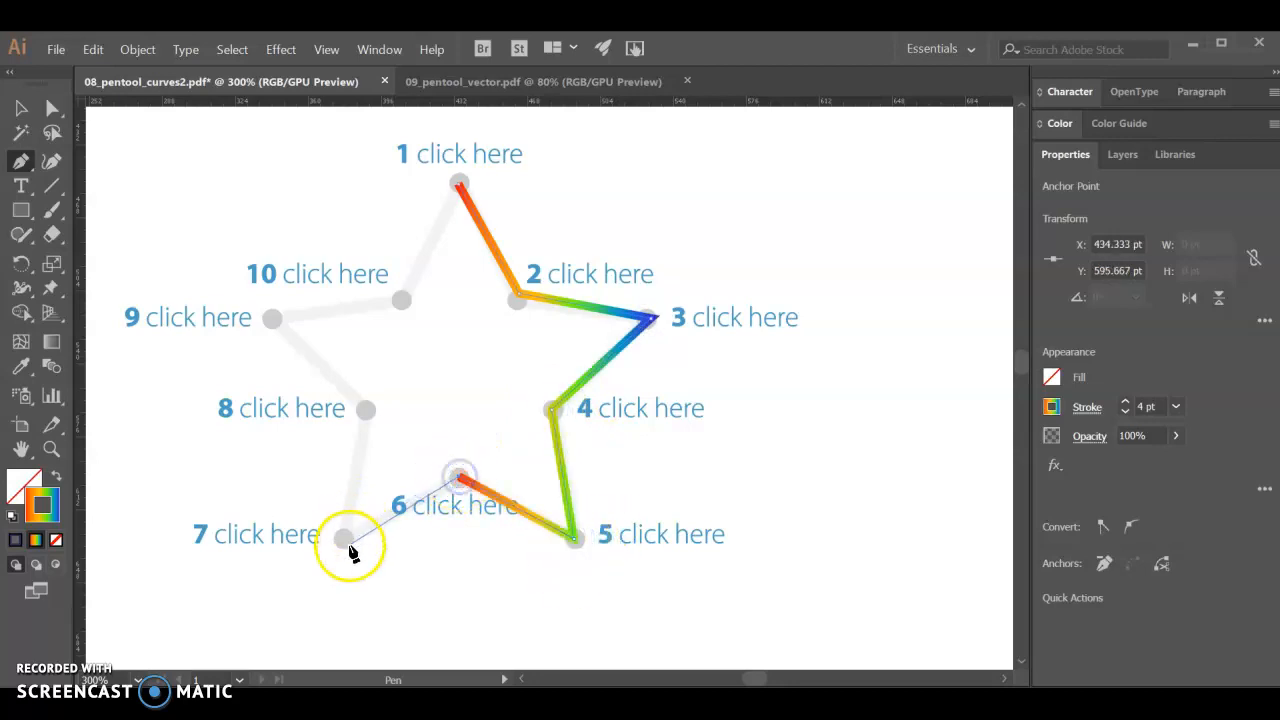
click(367, 414)
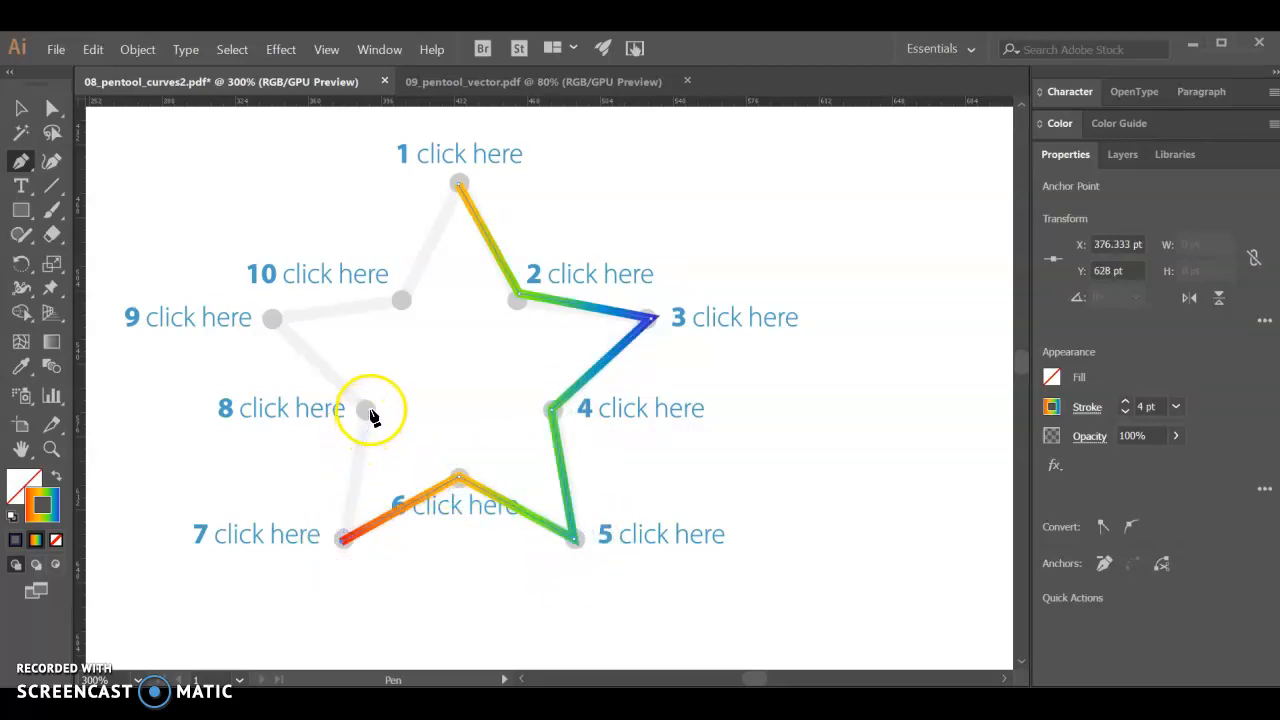
click(271, 318)
click(400, 301)
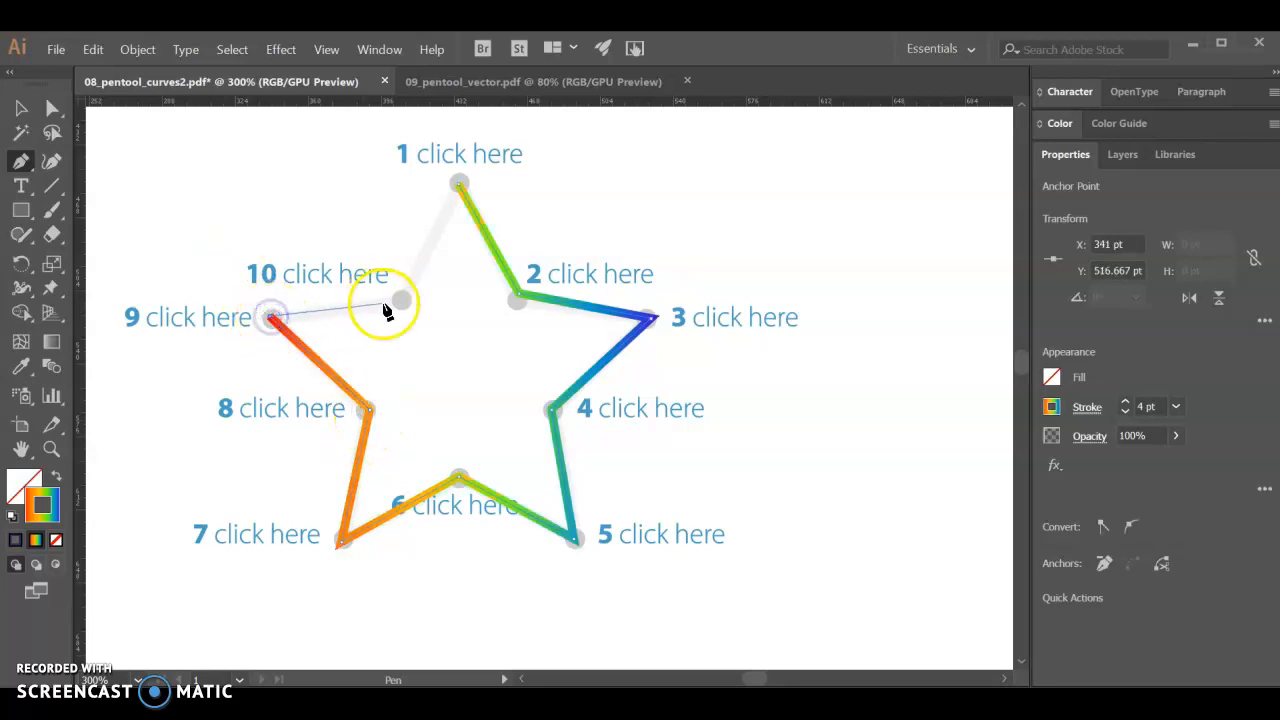
click(459, 185)
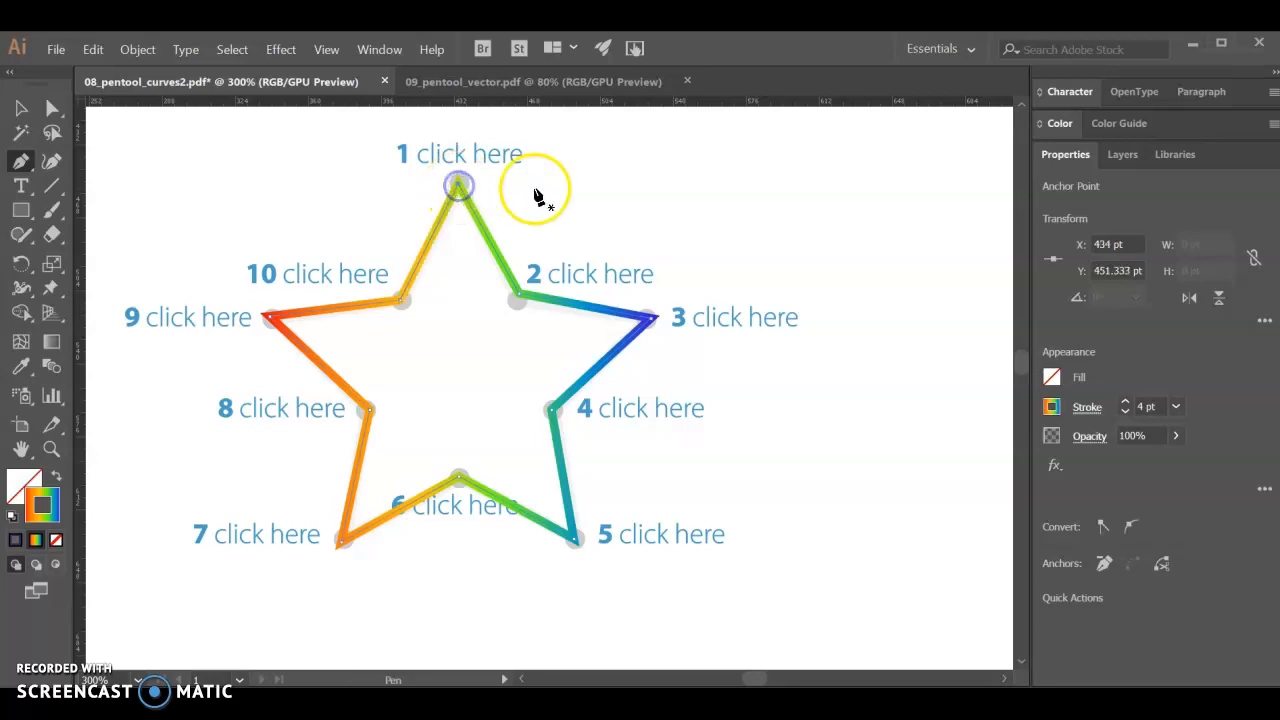
Draw a closed right triangle with constrained horizontal and vertical Pen segments in the blank area beside the Curved lines circle
scroll(698, 226, down, 4)
scroll(714, 223, right, 6)
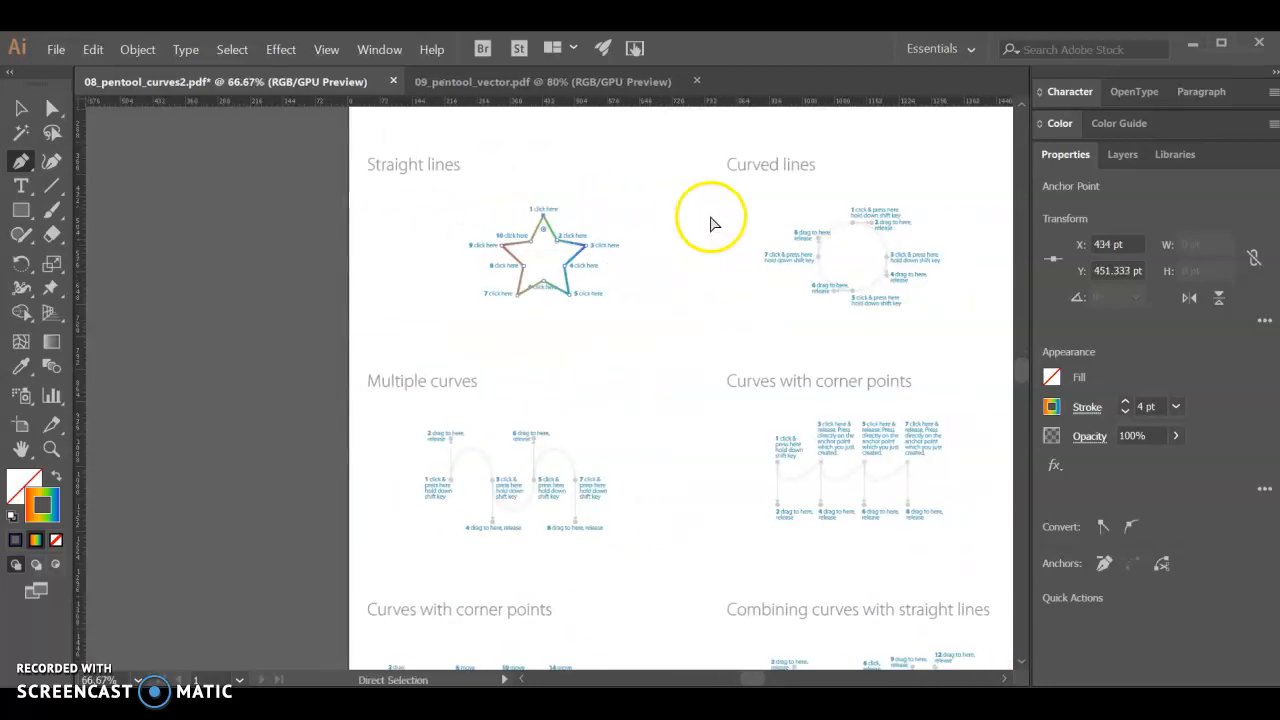
scroll(805, 285, up, 4)
scroll(803, 285, down, 3)
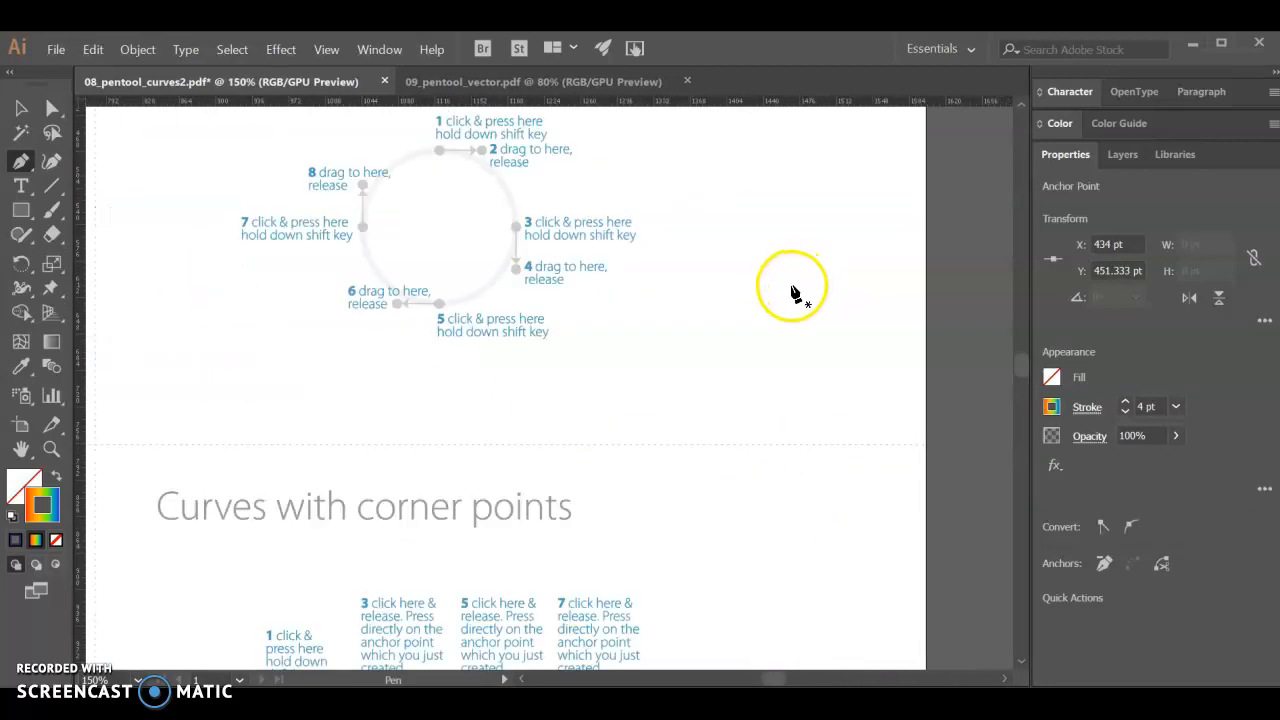
scroll(790, 292, right, 3)
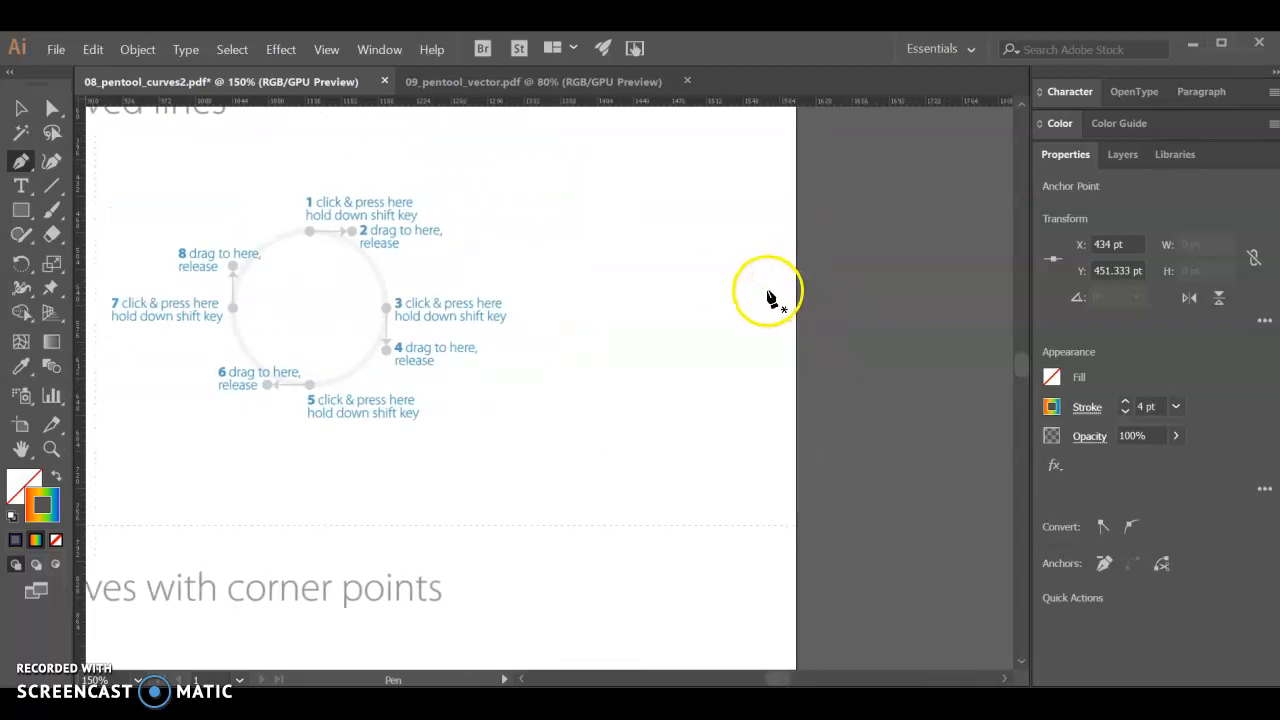
click(637, 268)
shift+click(773, 269)
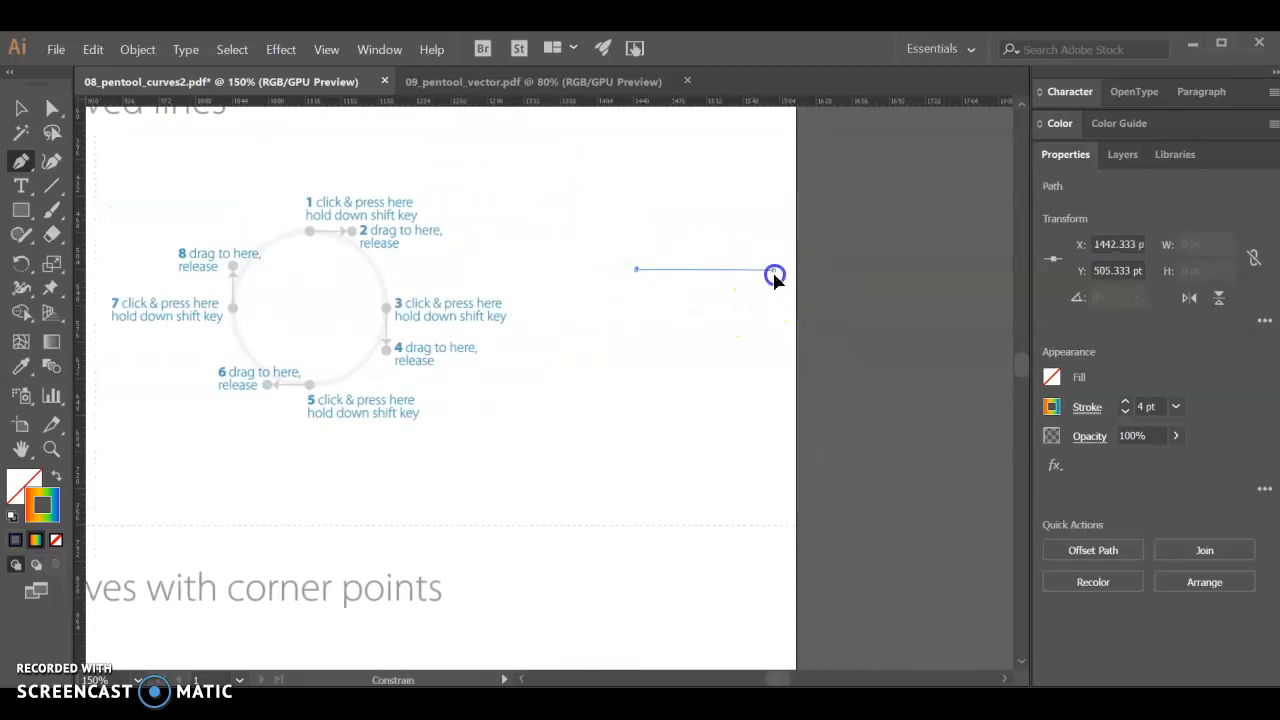
shift+click(774, 406)
click(628, 284)
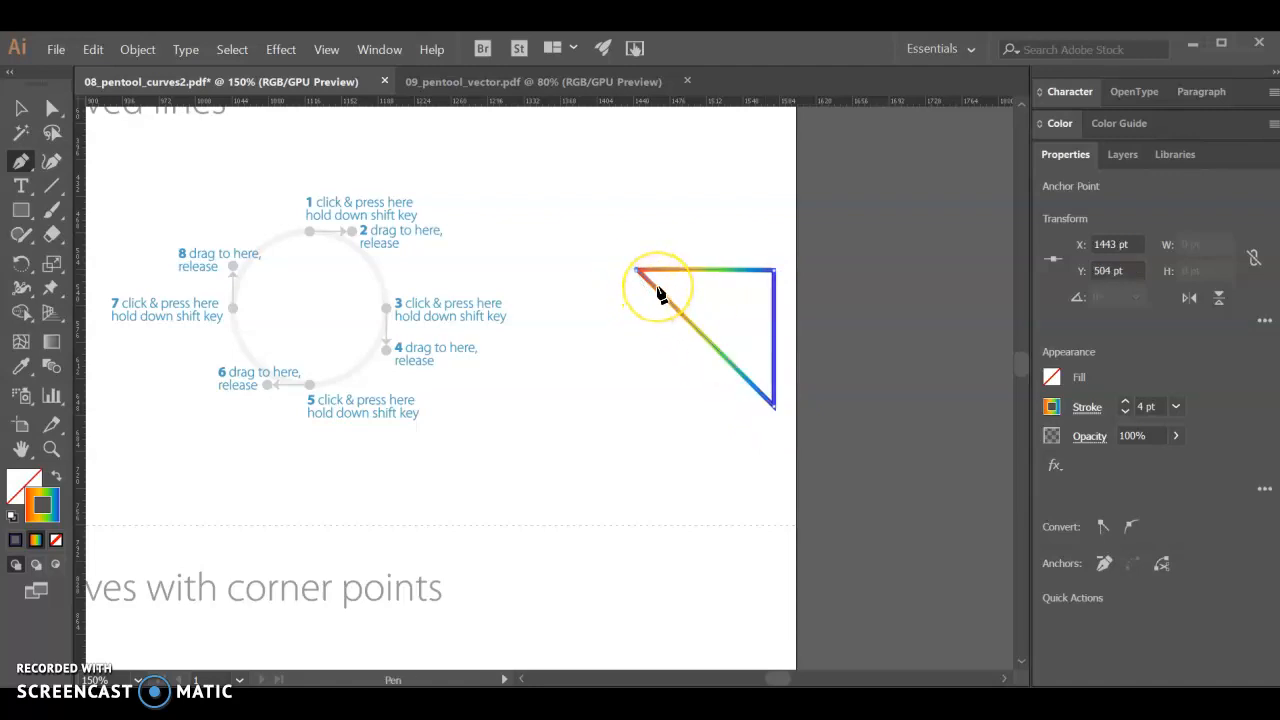
Undo all segments of the test triangle beside the Curved lines circle
key(ctrl+z)
key(ctrl+z)
key(ctrl+z)
key(ctrl+z)
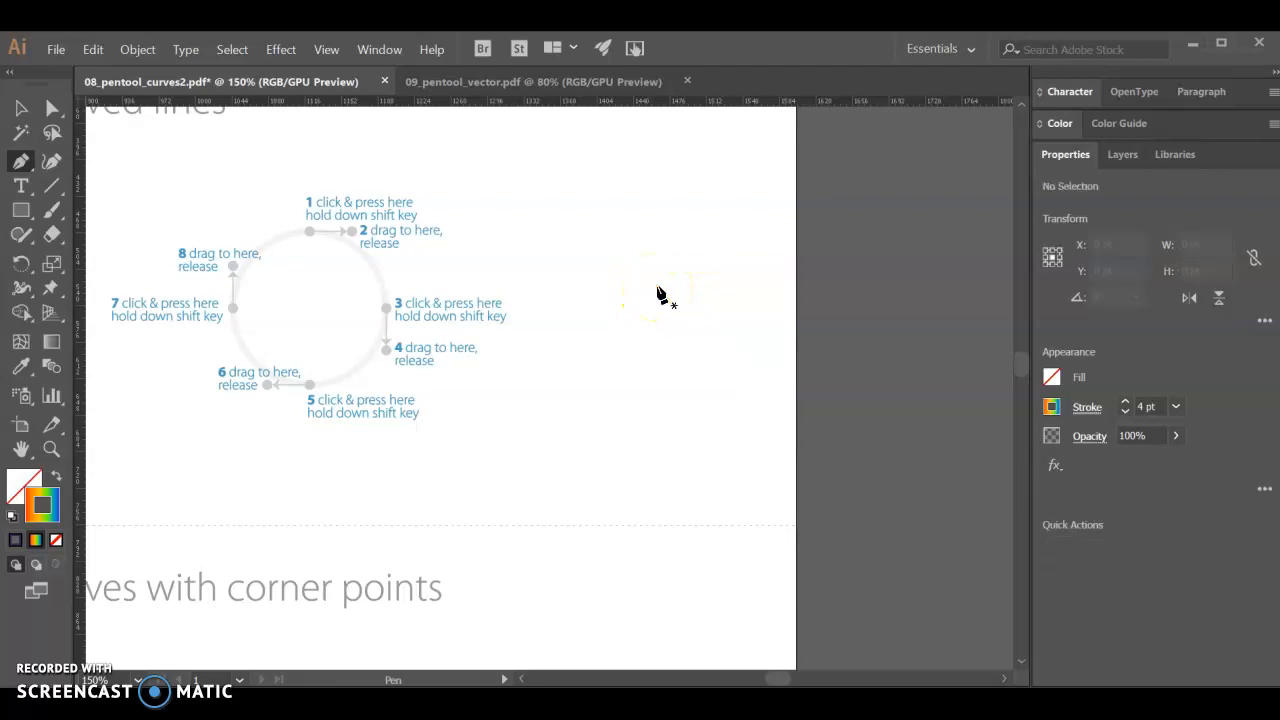
Trace the Curved lines circle with four smooth anchors, handles constrained along the arrows, close it at point 1 and deselect the path
scroll(205, 161, left, 1)
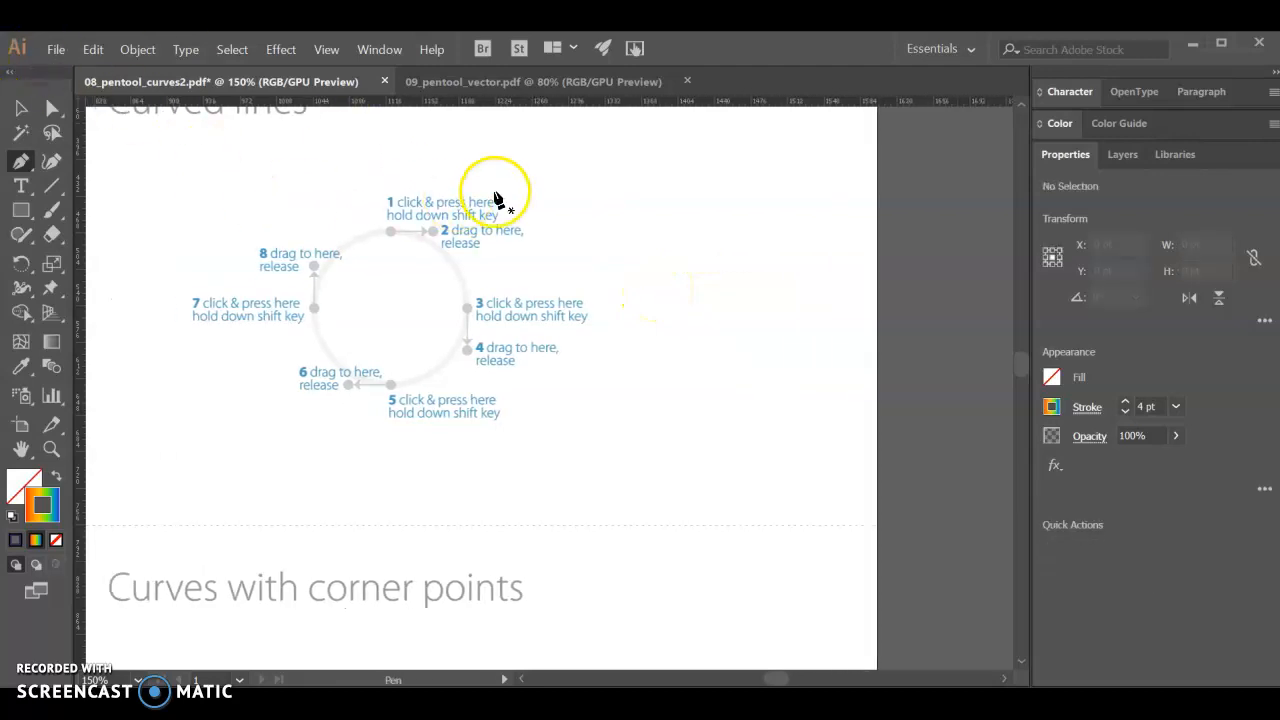
scroll(448, 189, up, 2)
scroll(480, 275, left, 3)
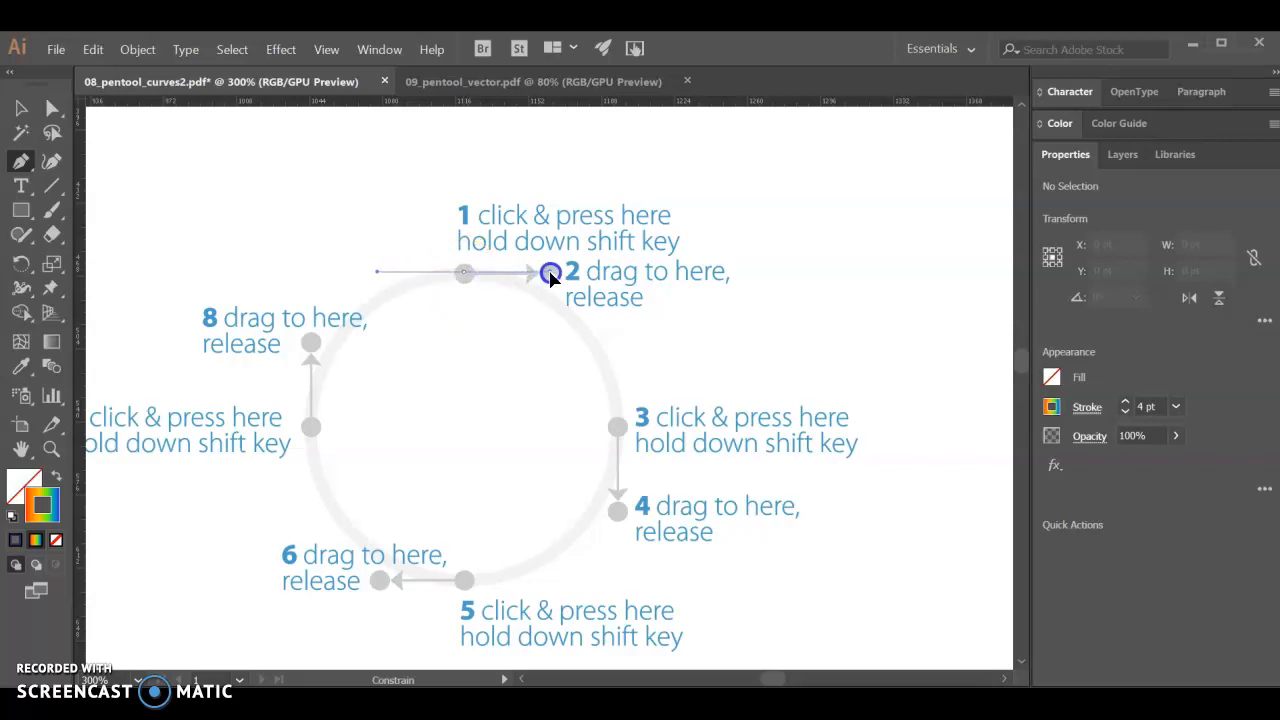
drag(550, 276, 549, 273)
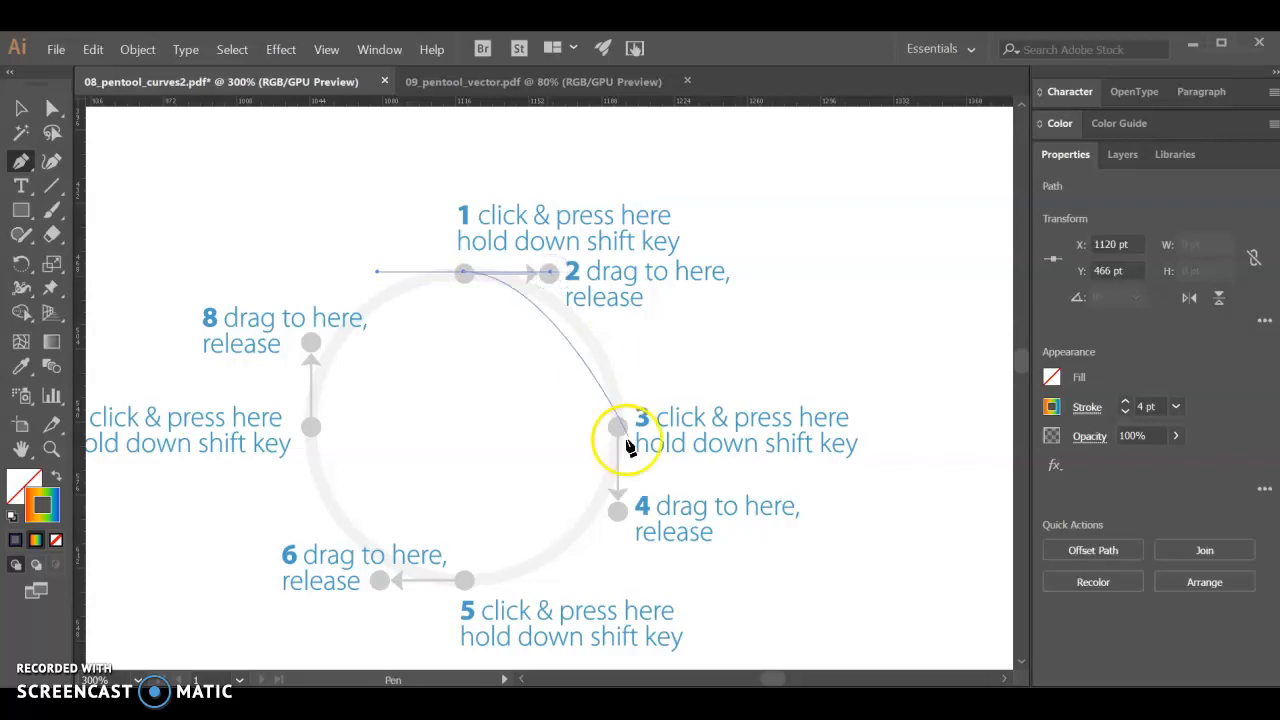
drag(619, 430, 619, 513)
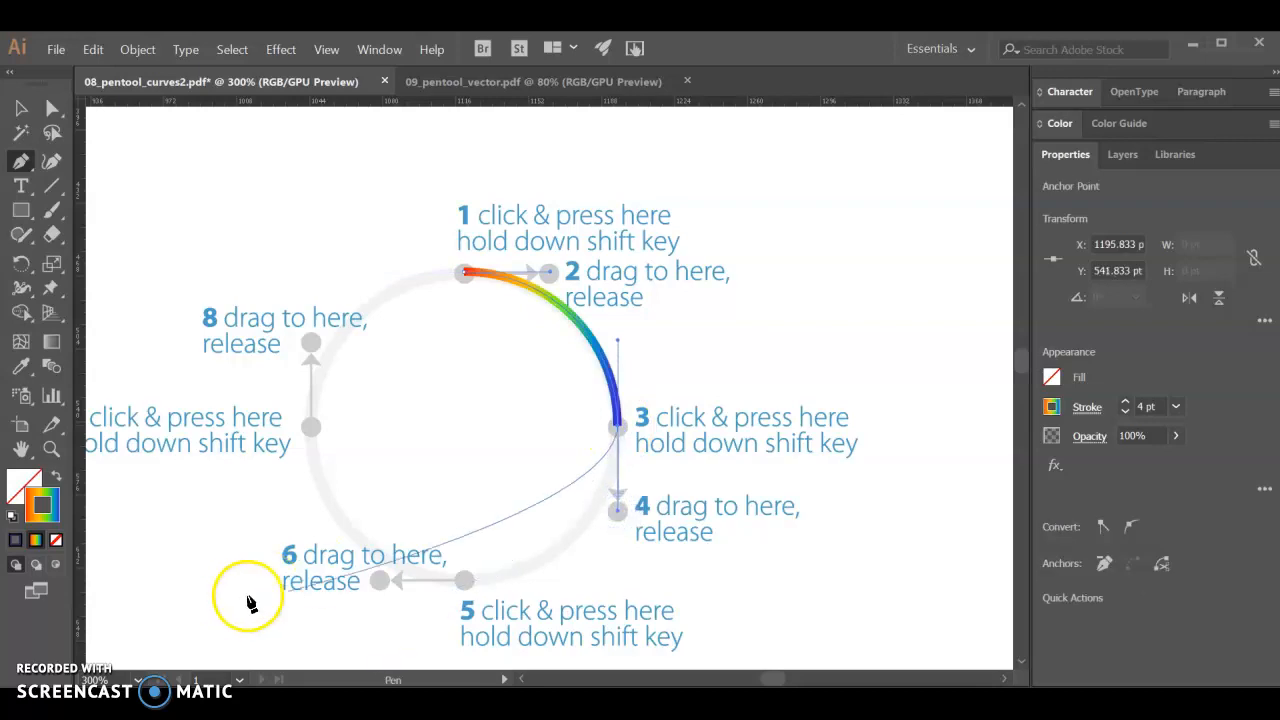
mouse_move(463, 584)
mouse_down()
mouse_move(360, 588)
mouse_move(398, 592)
mouse_move(380, 578)
mouse_up()
mouse_move(311, 427)
mouse_down()
mouse_move(328, 345)
mouse_move(313, 343)
mouse_up()
drag(464, 275, 549, 272)
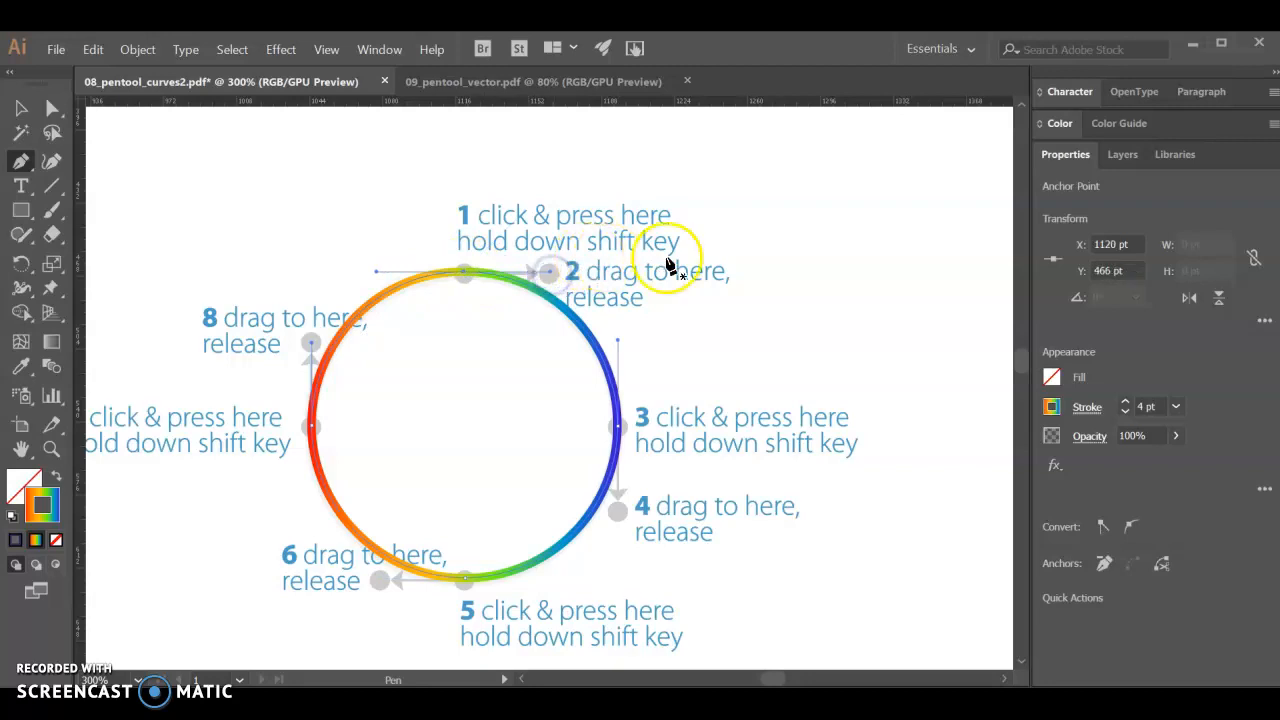
ctrl+click(739, 272)
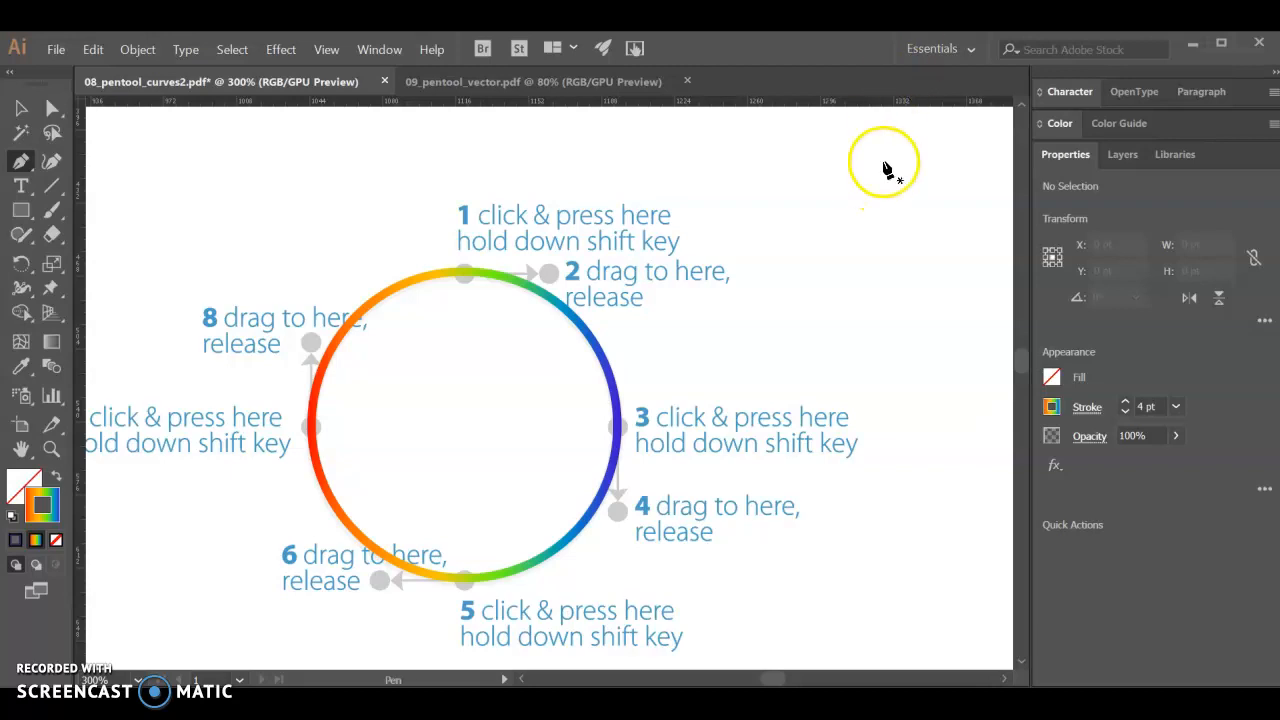
Trace the wave in the Multiple curves exercise as an open path with vertical handles from points 1, 3, 5, 7 to 2, 4, 6, 8
scroll(788, 268, down, 3)
scroll(171, 400, up, 2)
scroll(186, 414, down, 2)
scroll(243, 437, left, 3)
scroll(240, 440, down, 2)
scroll(240, 440, down, 2)
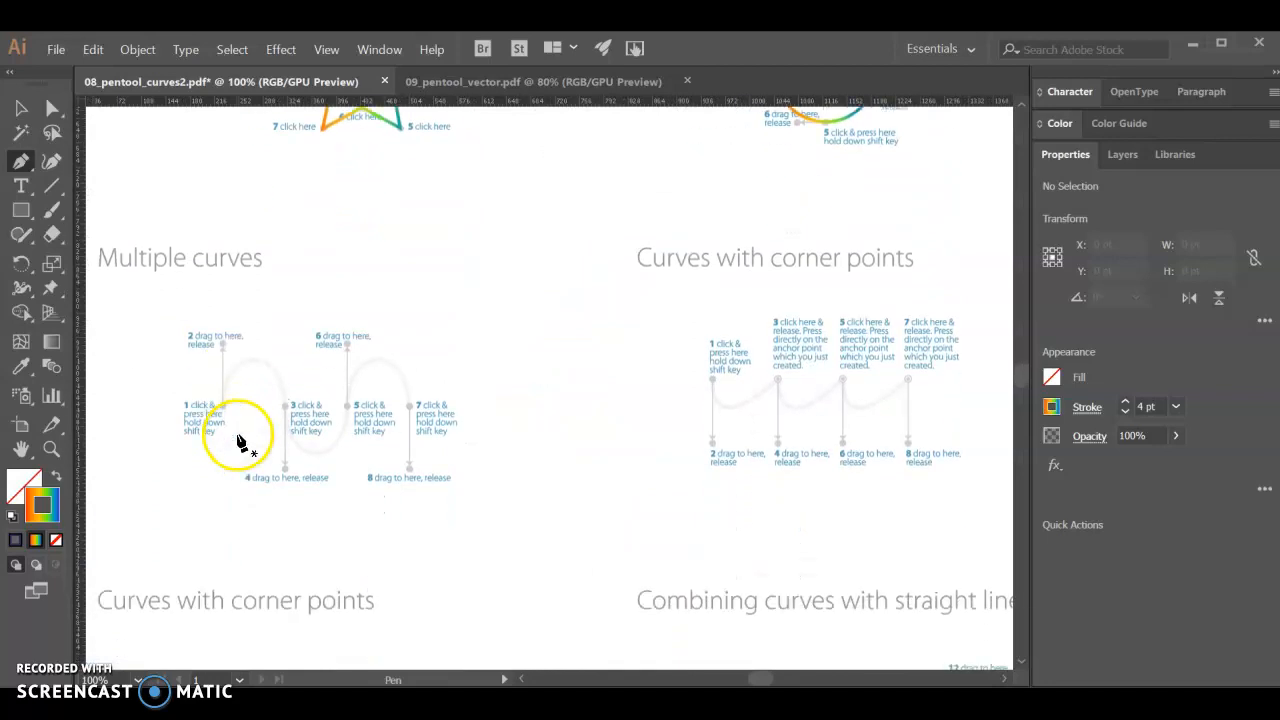
scroll(200, 415, up, 3)
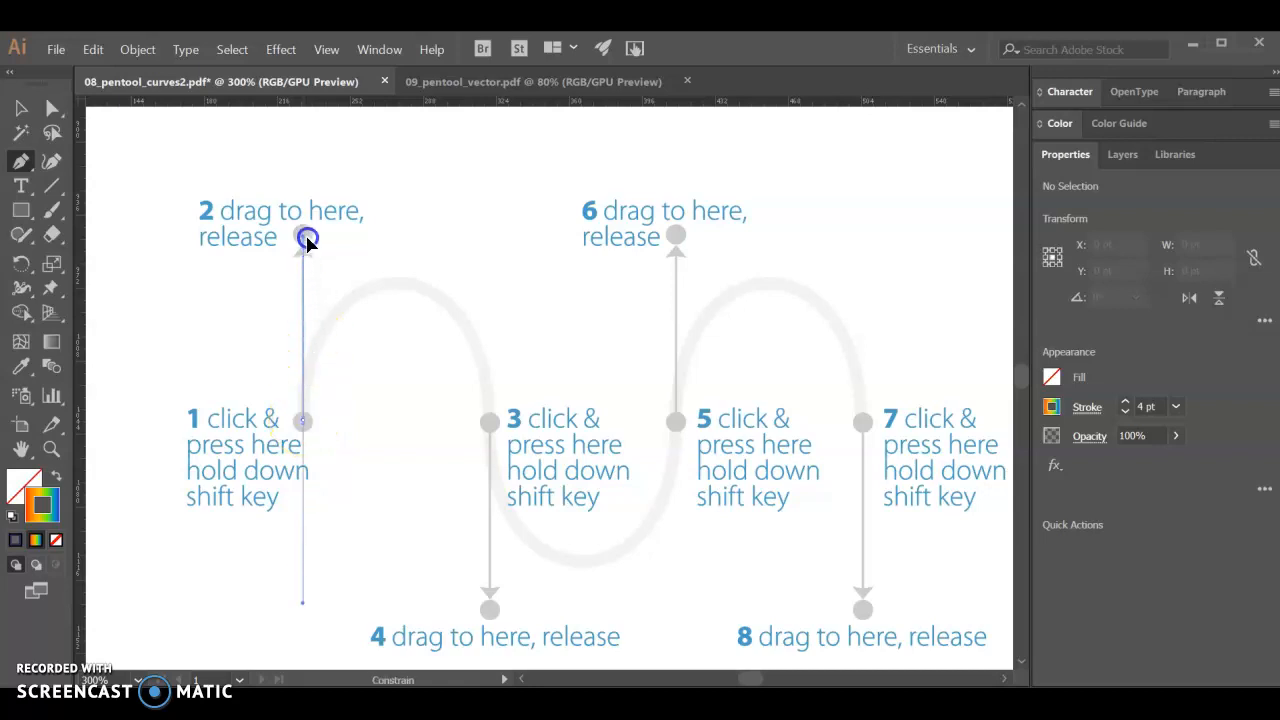
drag(307, 238, 308, 240)
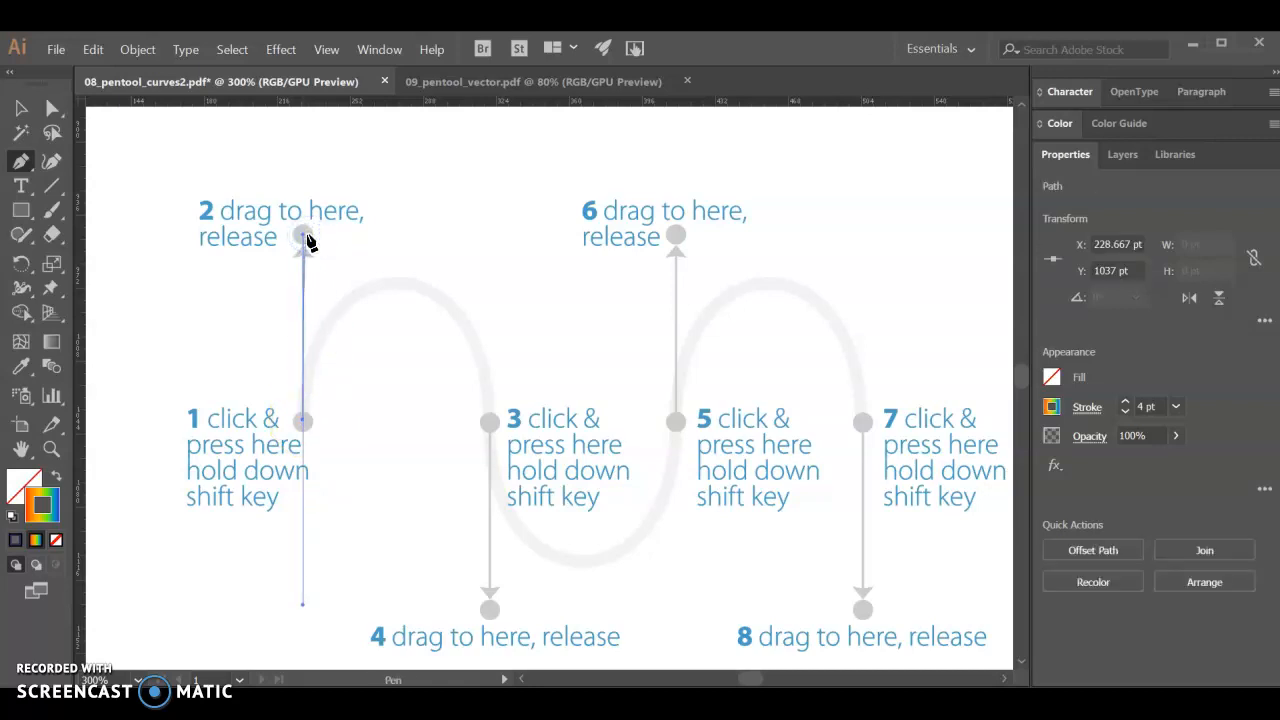
drag(491, 427, 490, 607)
mouse_move(686, 420)
mouse_down()
mouse_move(677, 429)
mouse_move(677, 237)
mouse_up()
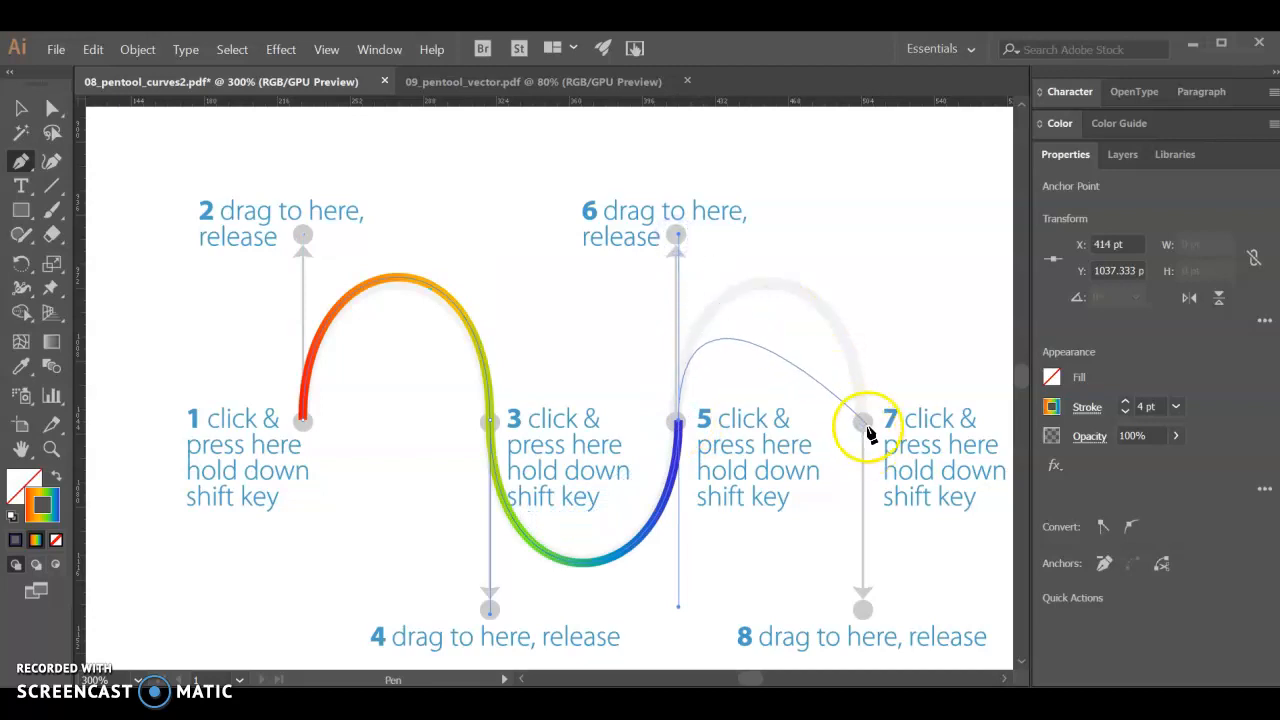
drag(864, 425, 870, 612)
ctrl+click(782, 526)
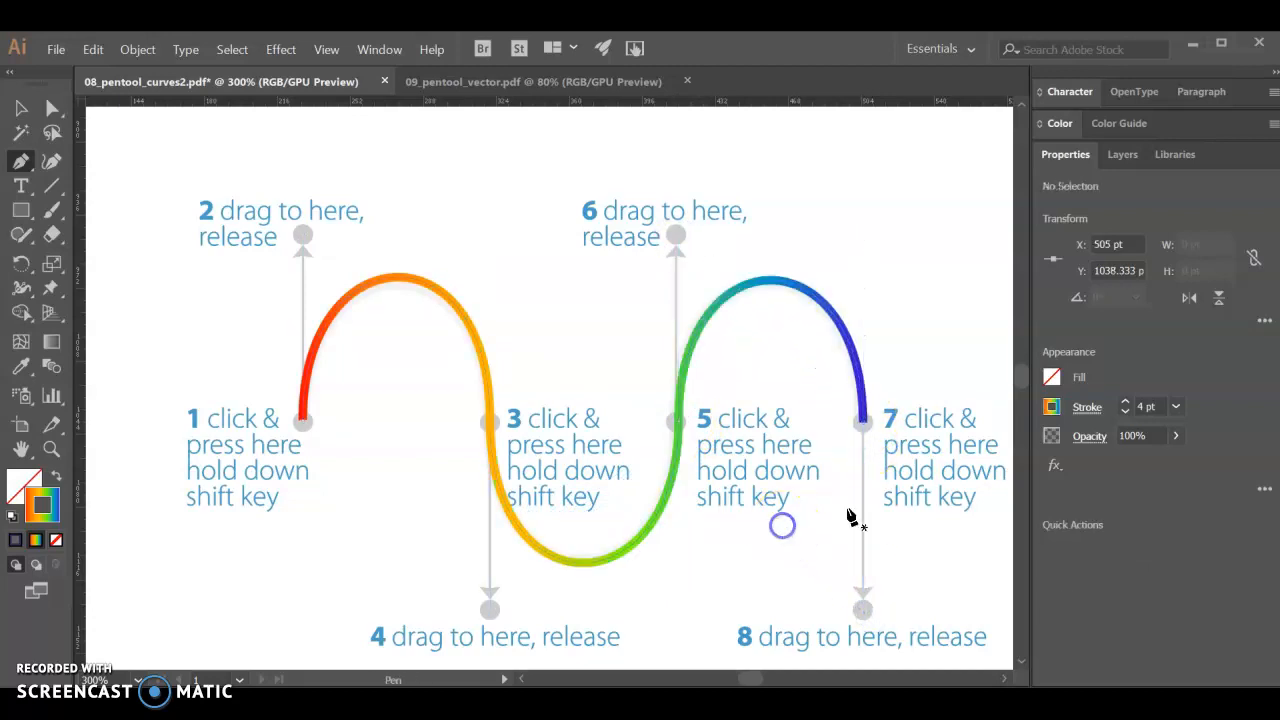
Start the scalloped Curves with corner points path at point 1 with its handle constrained down to point 2, and place an anchor at point 3
scroll(900, 505, right, 1)
scroll(864, 479, down, 2)
scroll(852, 467, right, 6)
scroll(820, 447, right, 10)
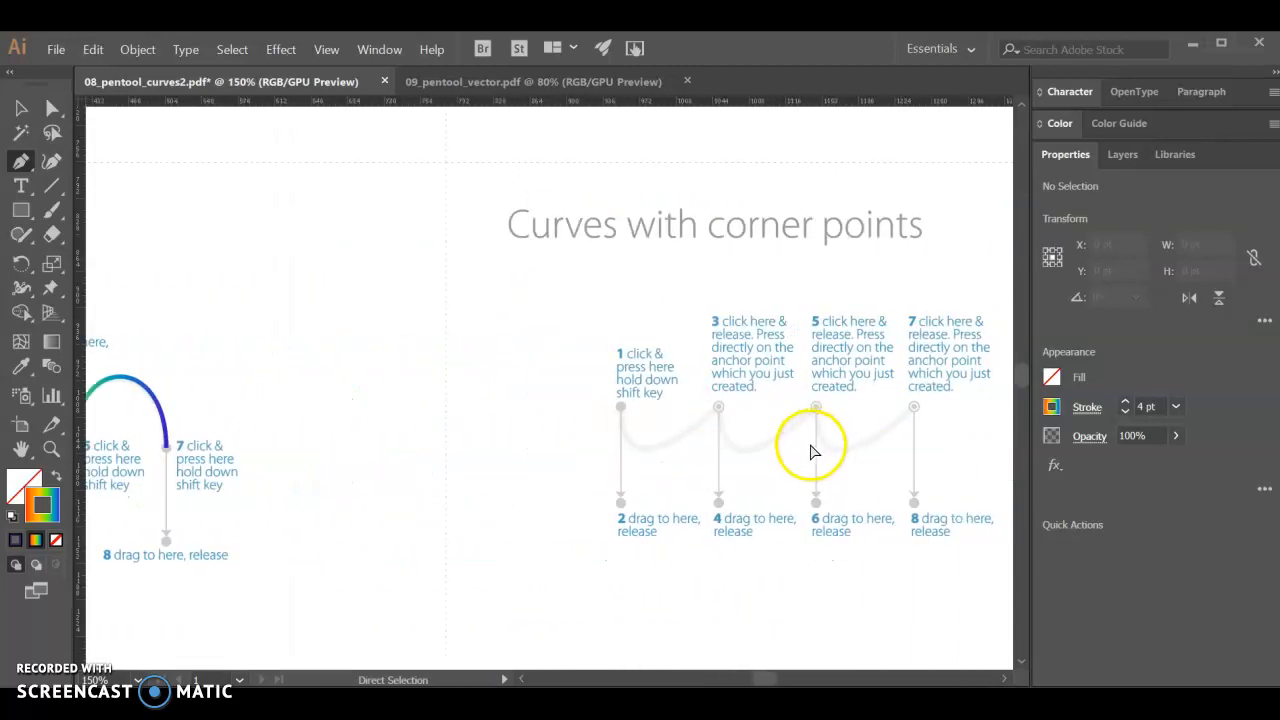
scroll(586, 400, up, 2)
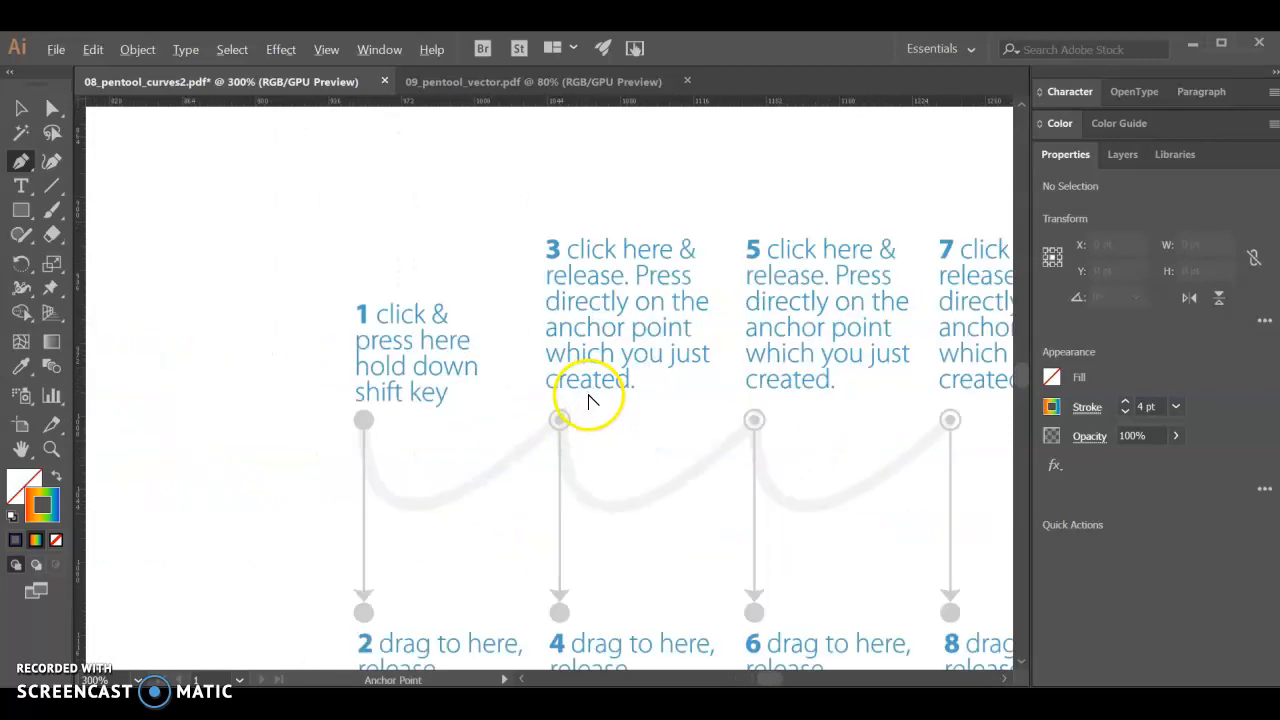
scroll(381, 420, down, 1)
scroll(370, 400, right, 4)
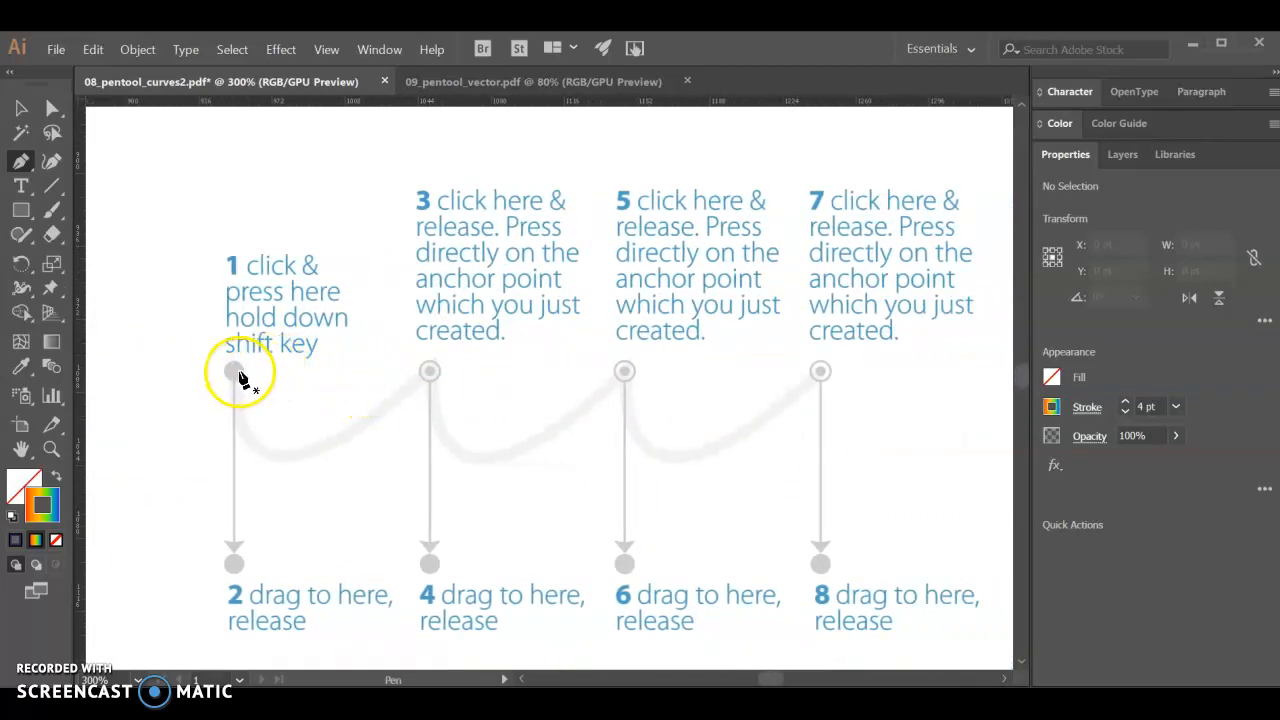
drag(237, 374, 250, 433)
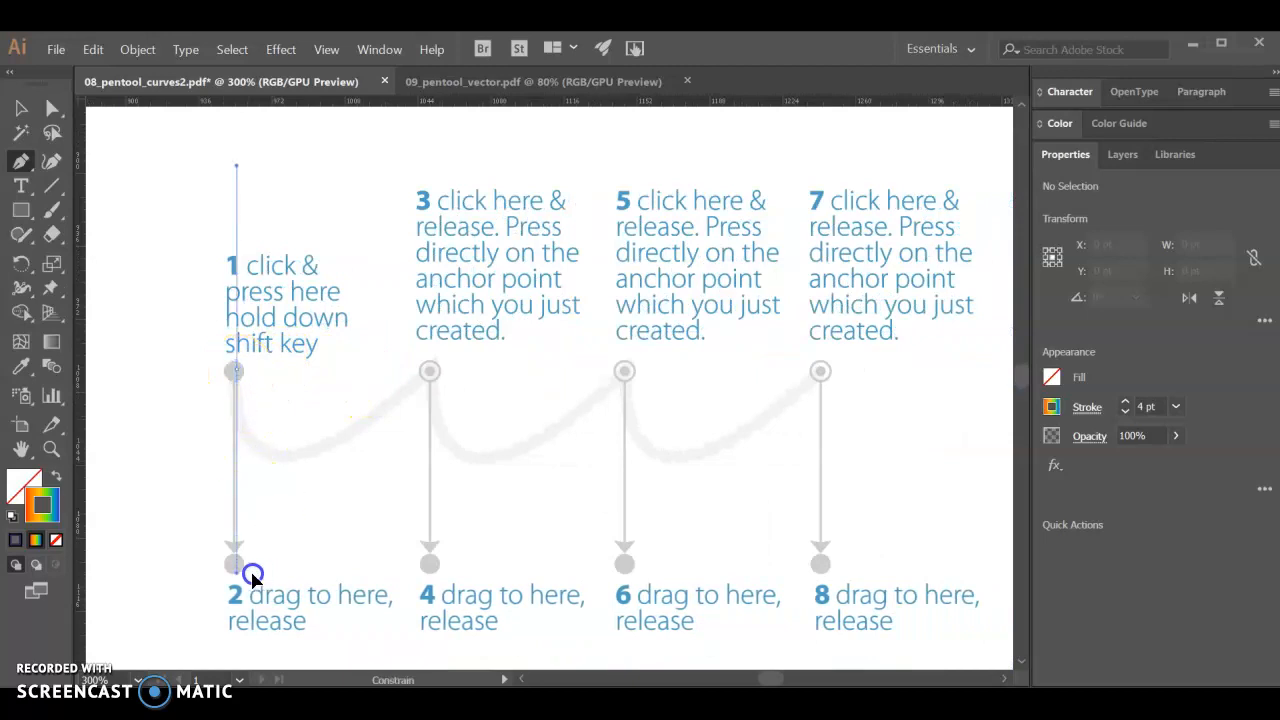
drag(245, 565, 244, 564)
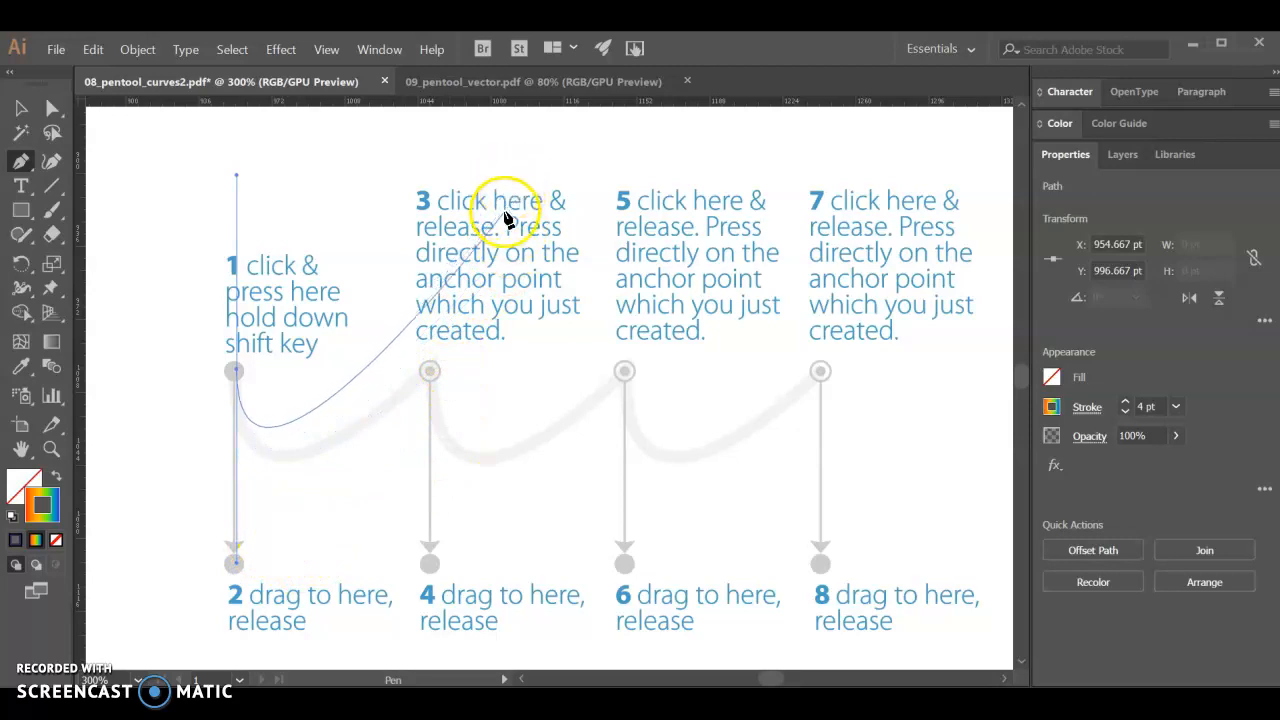
click(430, 372)
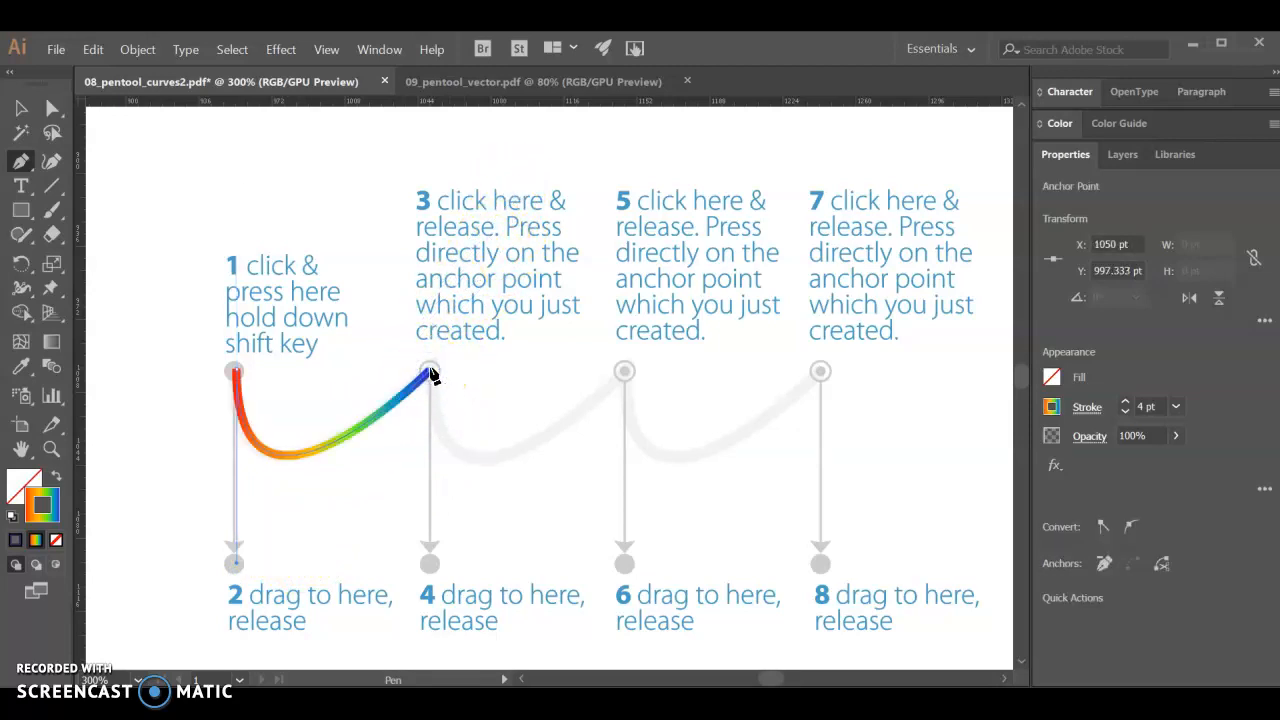
Pull a new corner handle out of the anchor at point 3 straight down to point 4
click(438, 392)
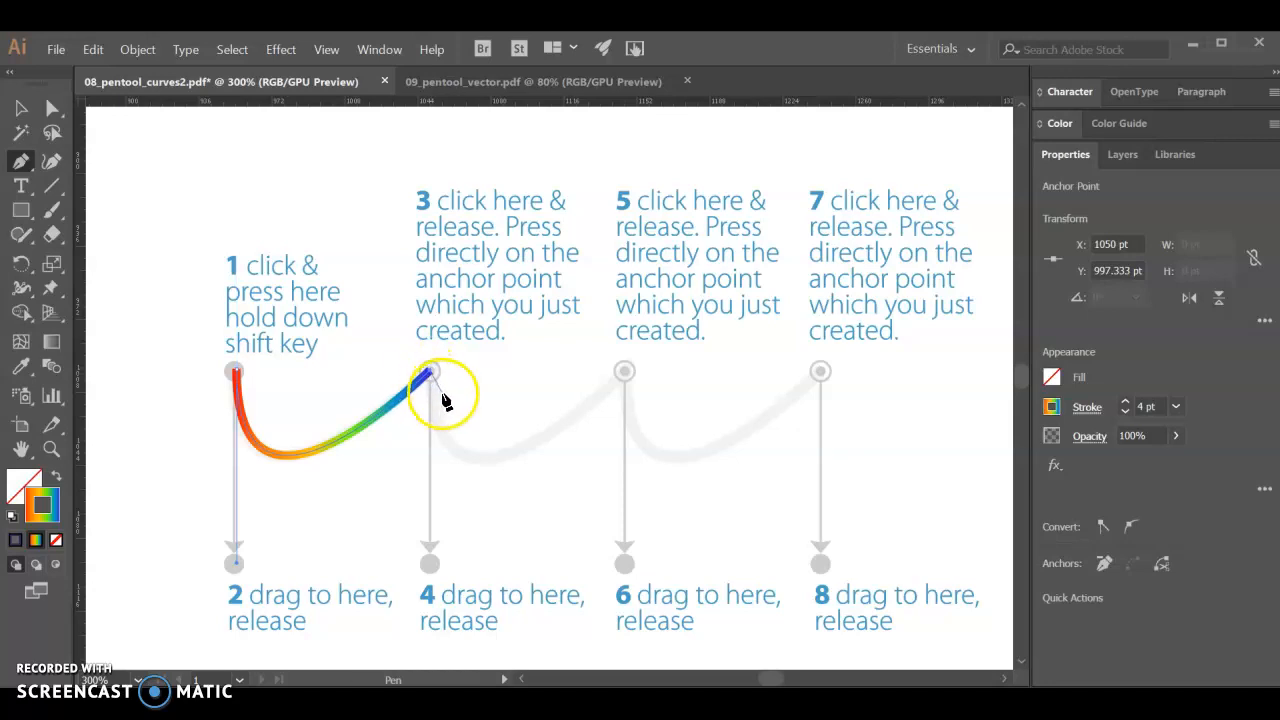
scroll(445, 400, up, 2)
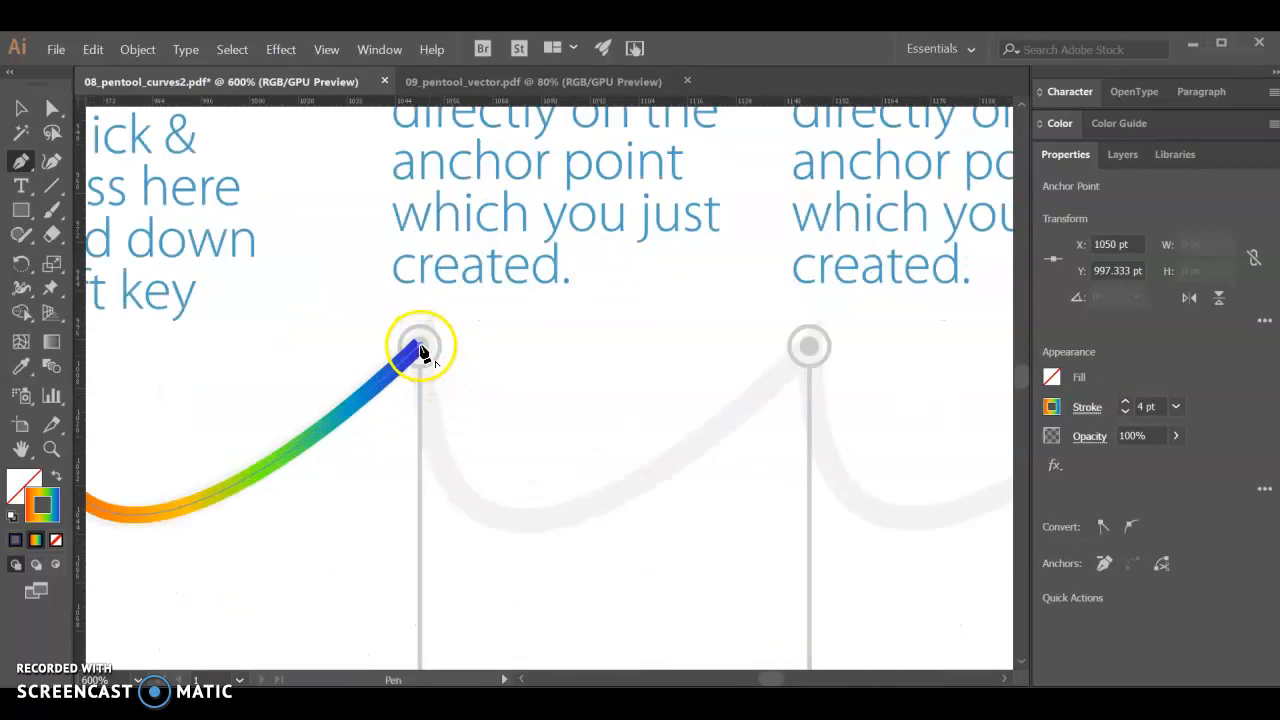
scroll(420, 350, down, 2)
click(429, 354)
drag(438, 532, 434, 543)
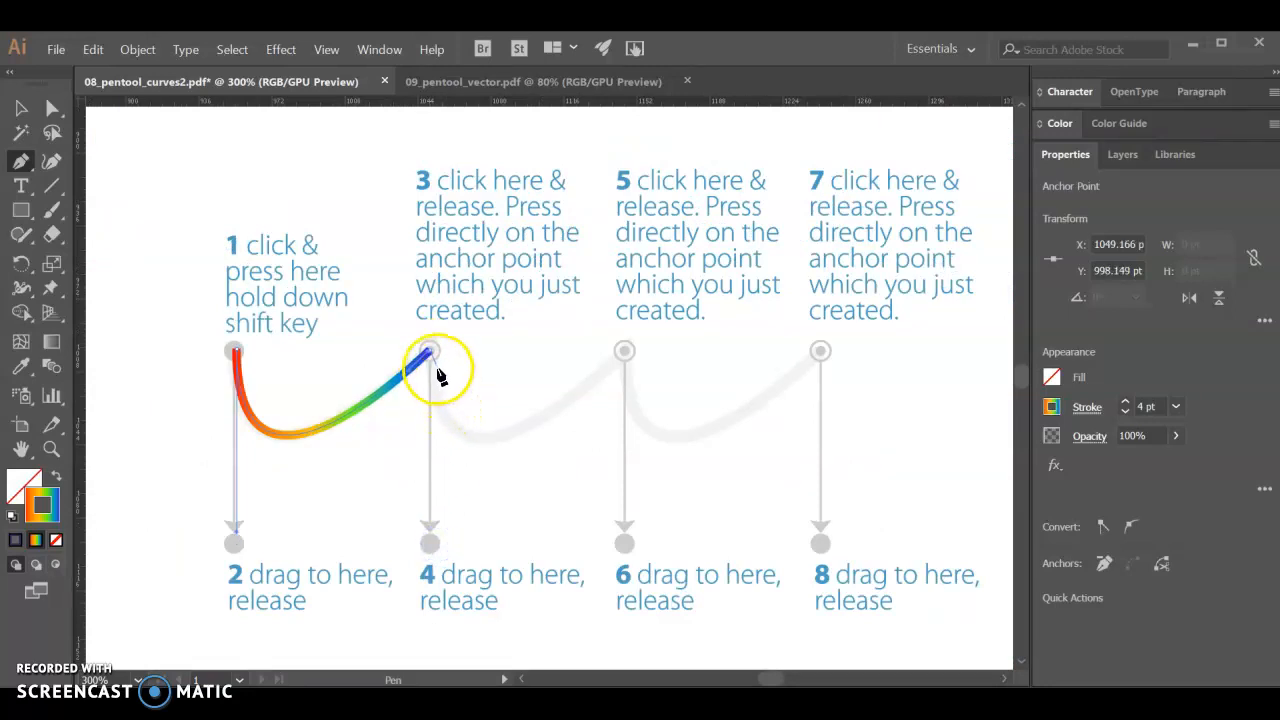
mouse_move(430, 352)
mouse_down()
mouse_move(430, 376)
mouse_move(432, 360)
mouse_up()
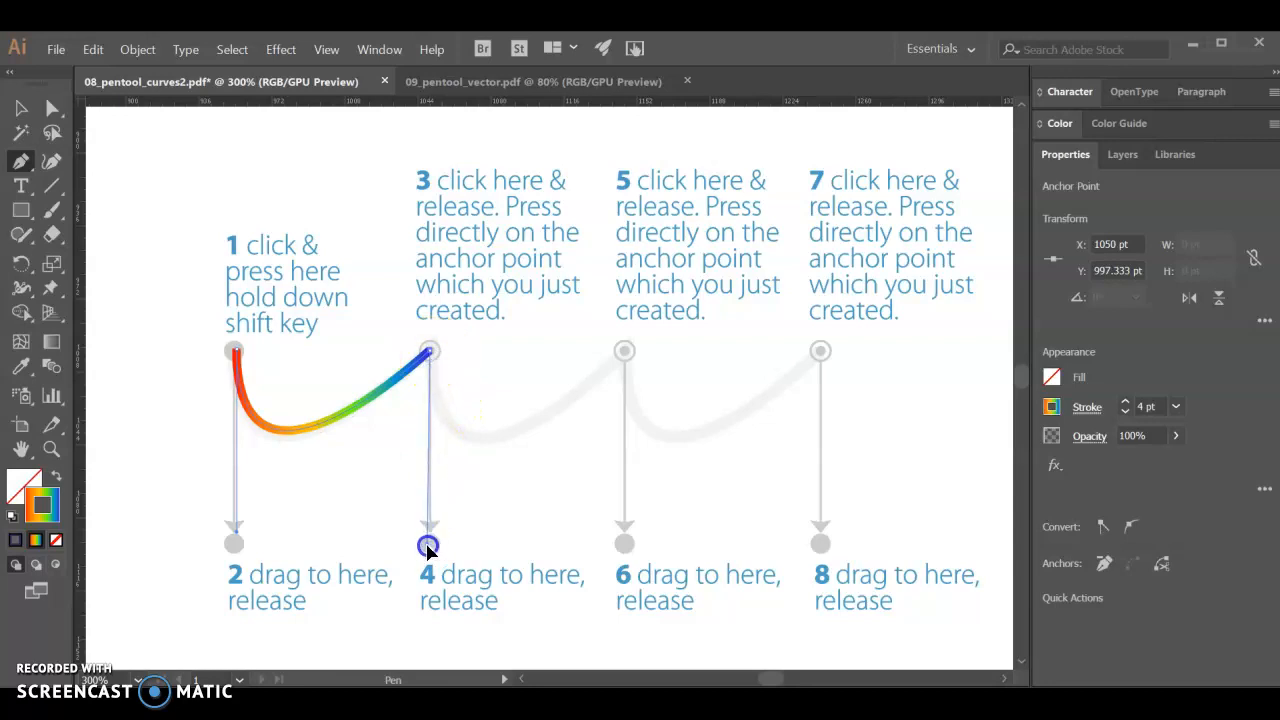
drag(430, 552, 430, 548)
Continue the scallops through points 5 and 7 with corner handles pulled down to points 6 and 8, and deselect the path
drag(623, 350, 626, 358)
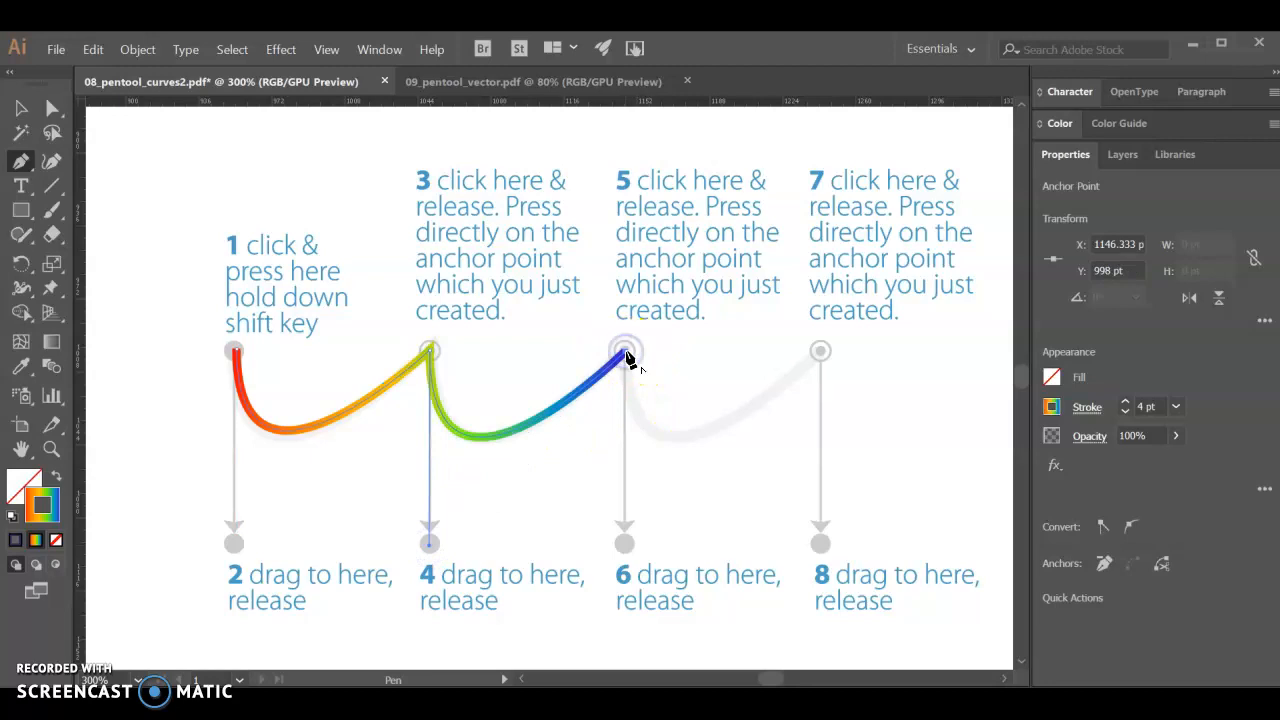
drag(626, 547, 626, 547)
drag(816, 356, 820, 354)
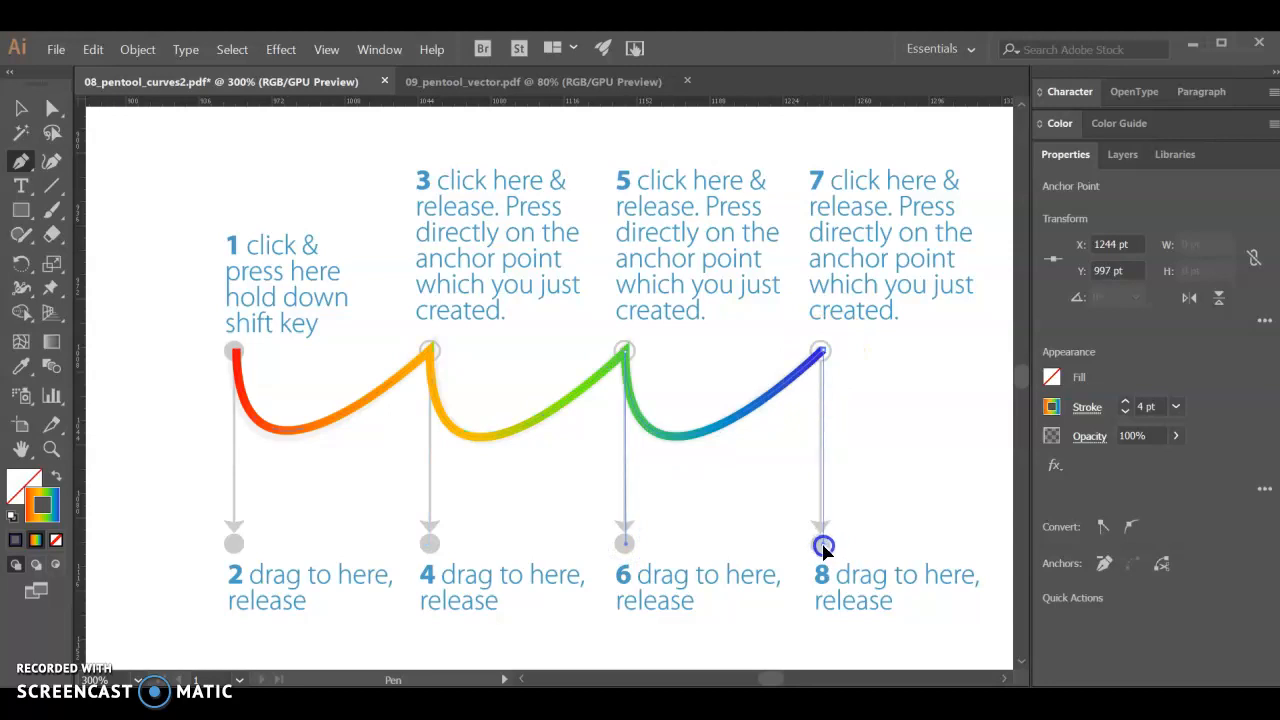
drag(823, 547, 823, 546)
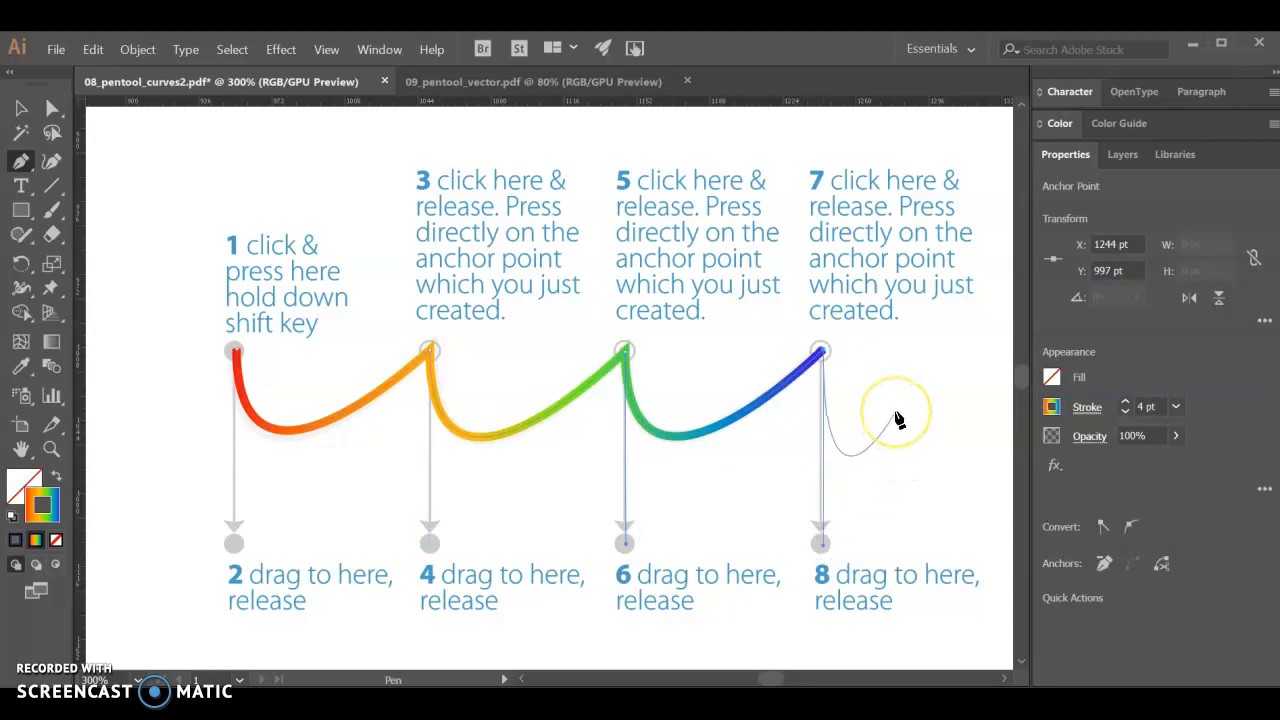
scroll(898, 420, up, 1)
scroll(898, 420, down, 2)
scroll(892, 422, left, 10)
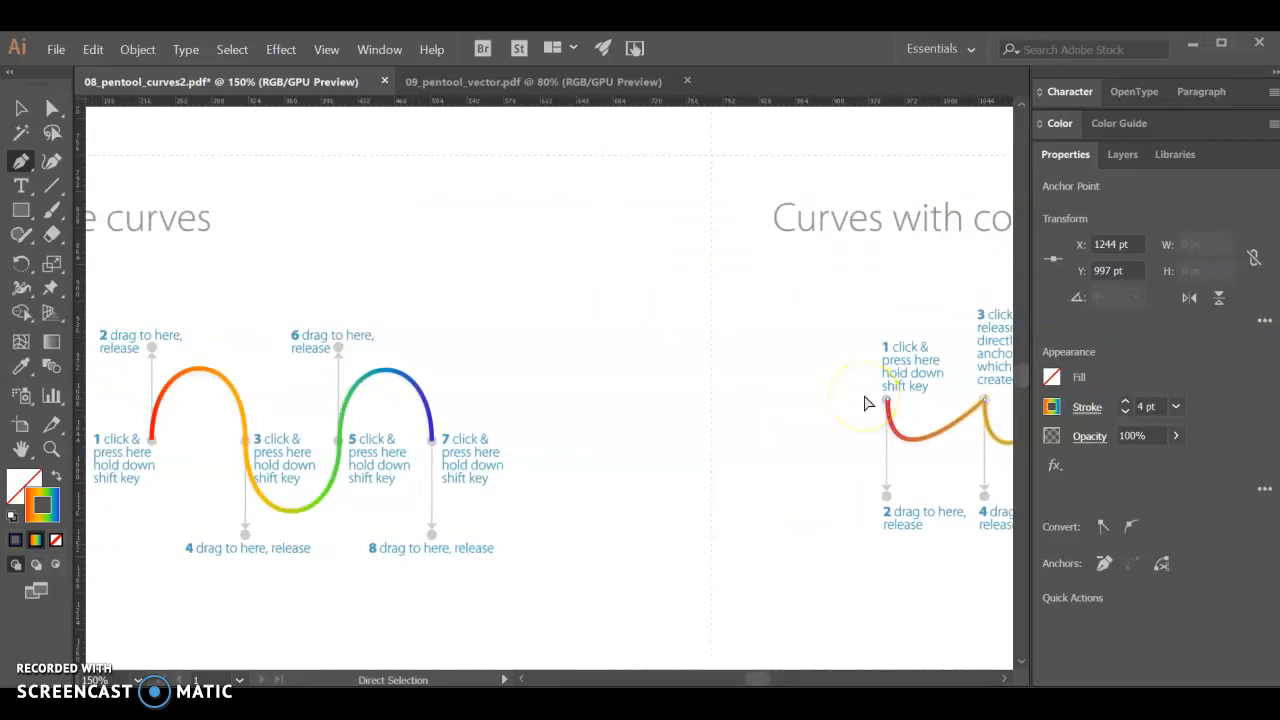
scroll(840, 405, right, 4)
scroll(849, 423, down, 8)
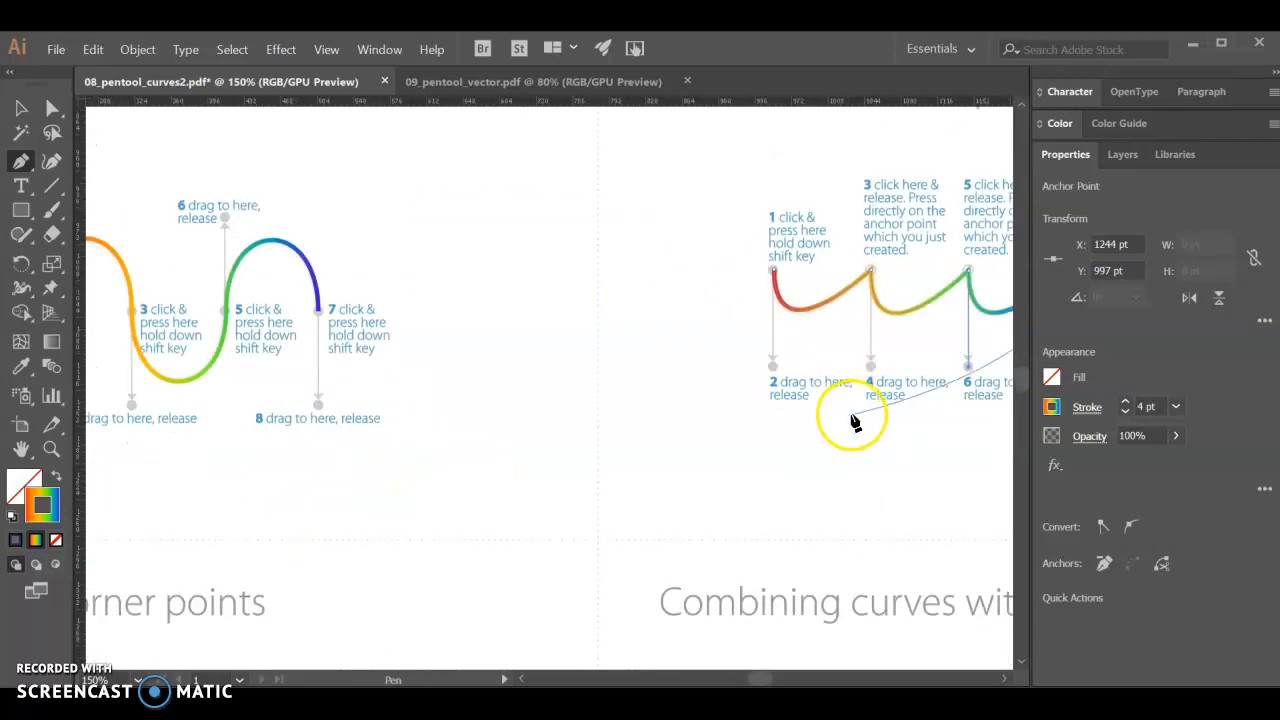
scroll(840, 410, left, 9)
ctrl+click(648, 375)
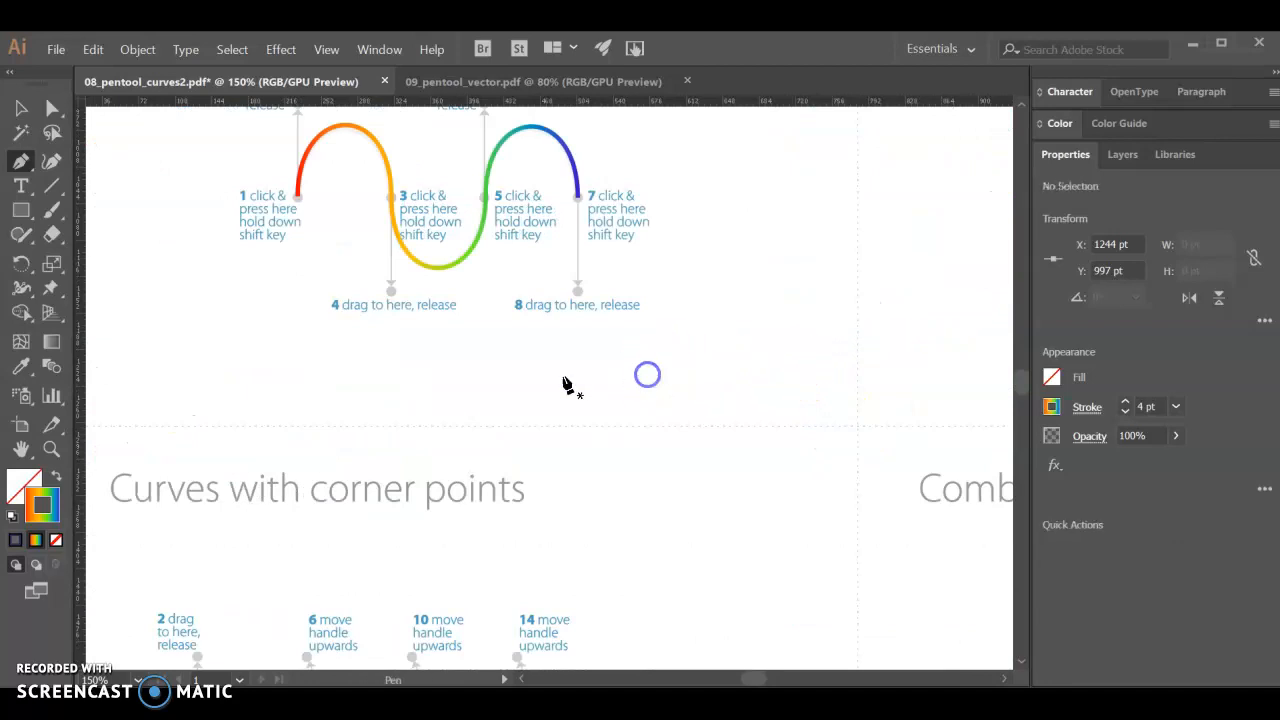
Draw the first arch of the lower Curves with corner points exercise from point 1 to 3, swinging the corner handle up to point 6
scroll(504, 384, up, 4)
scroll(504, 382, right, 4)
scroll(510, 370, left, 4)
scroll(500, 385, down, 10)
scroll(490, 395, down, 1)
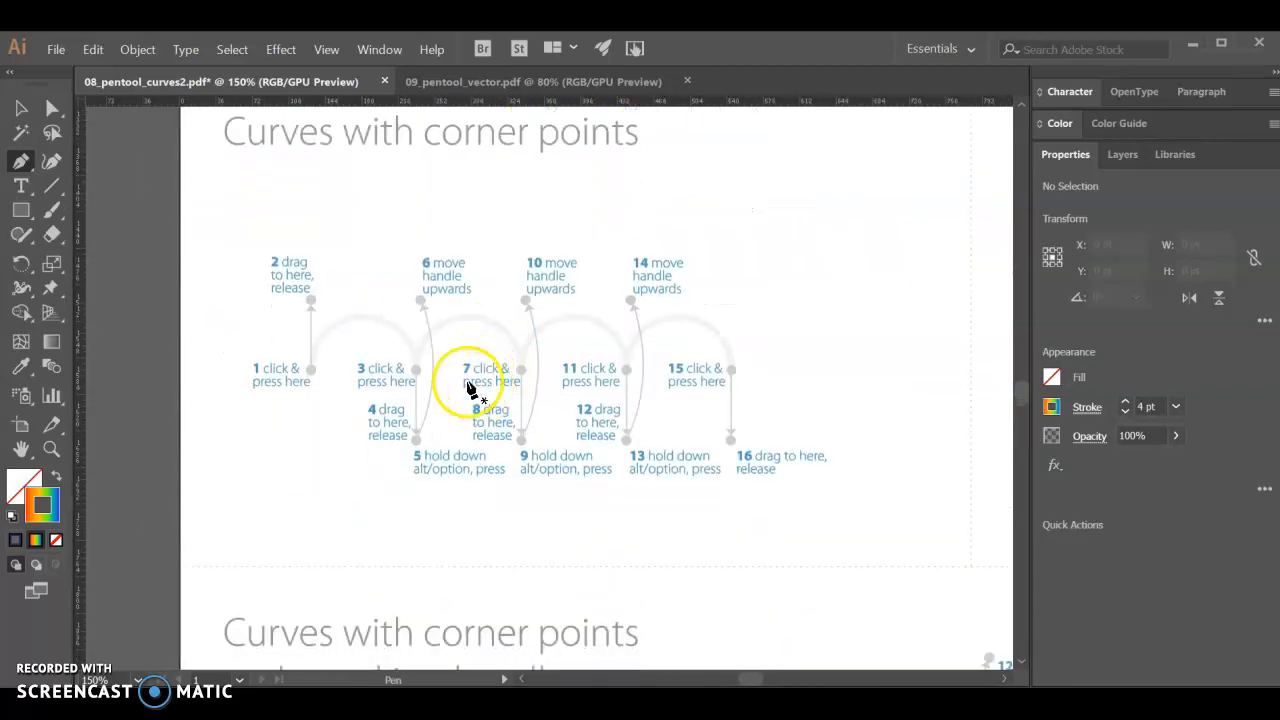
scroll(297, 330, up, 2)
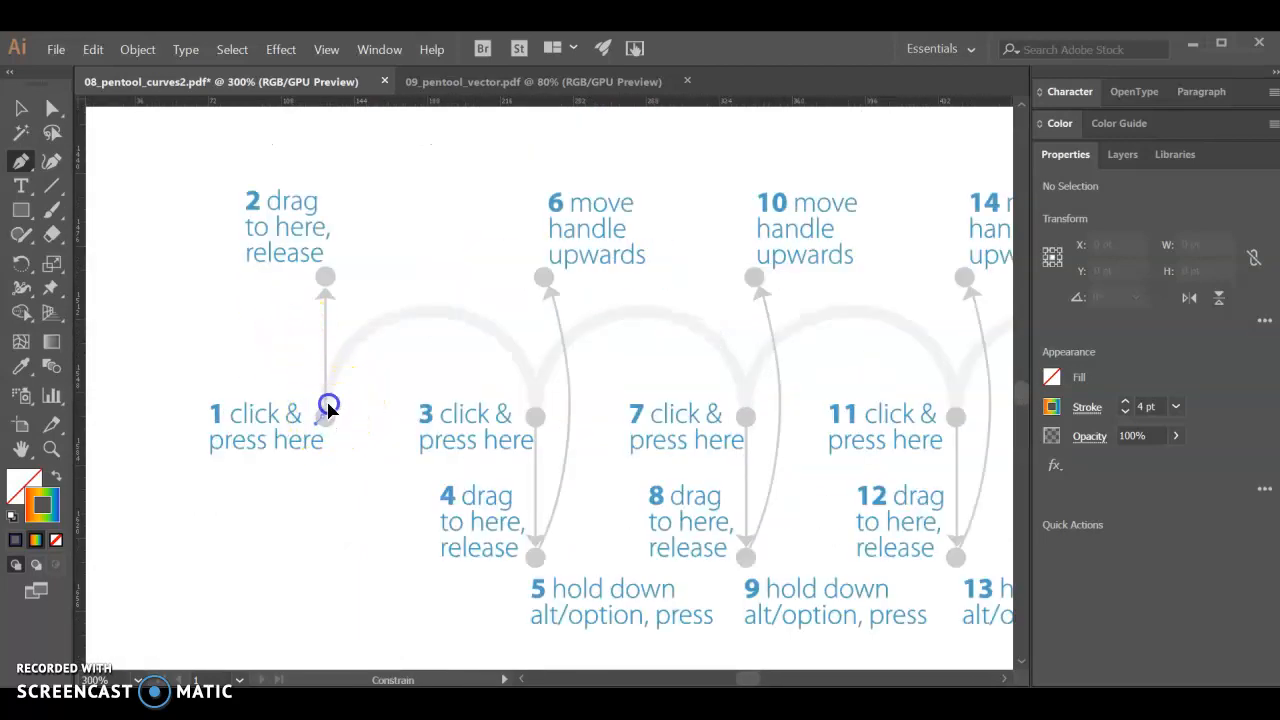
drag(325, 276, 325, 276)
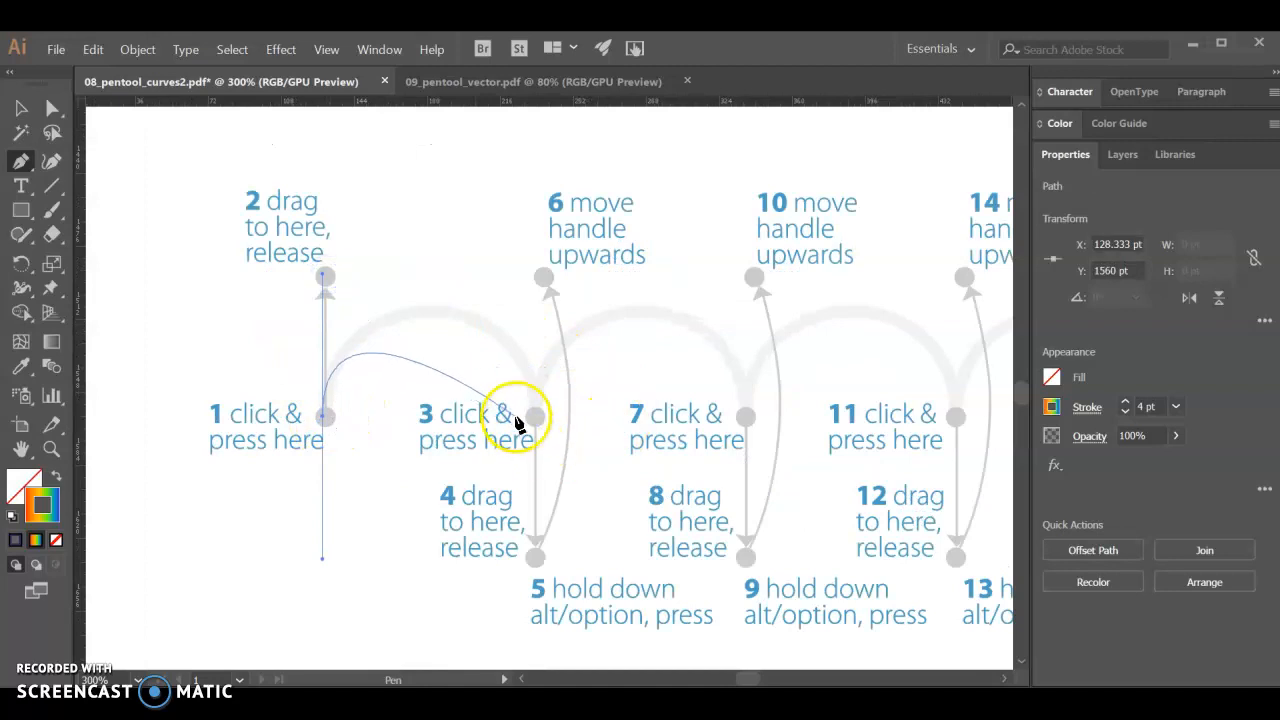
drag(536, 424, 545, 563)
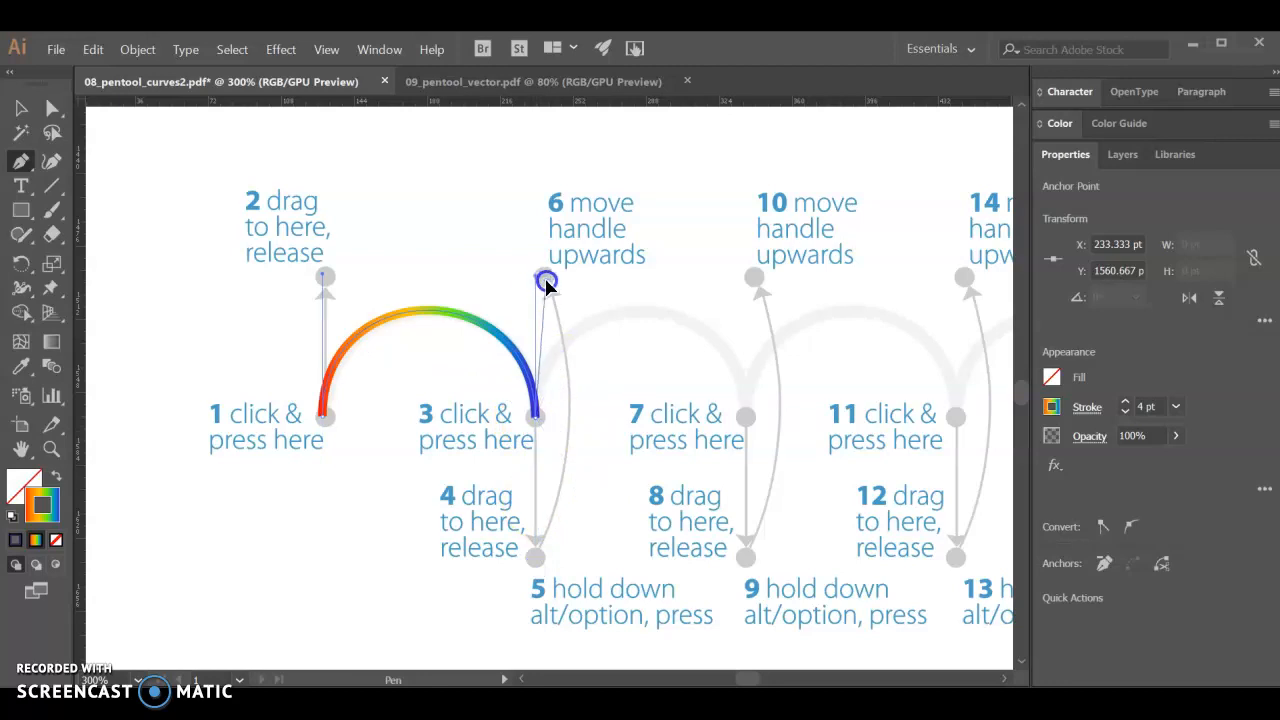
Add the second arch at point 7 with its handle down to point 8, and try to swing that handle up to point 10
scroll(609, 297, right, 5)
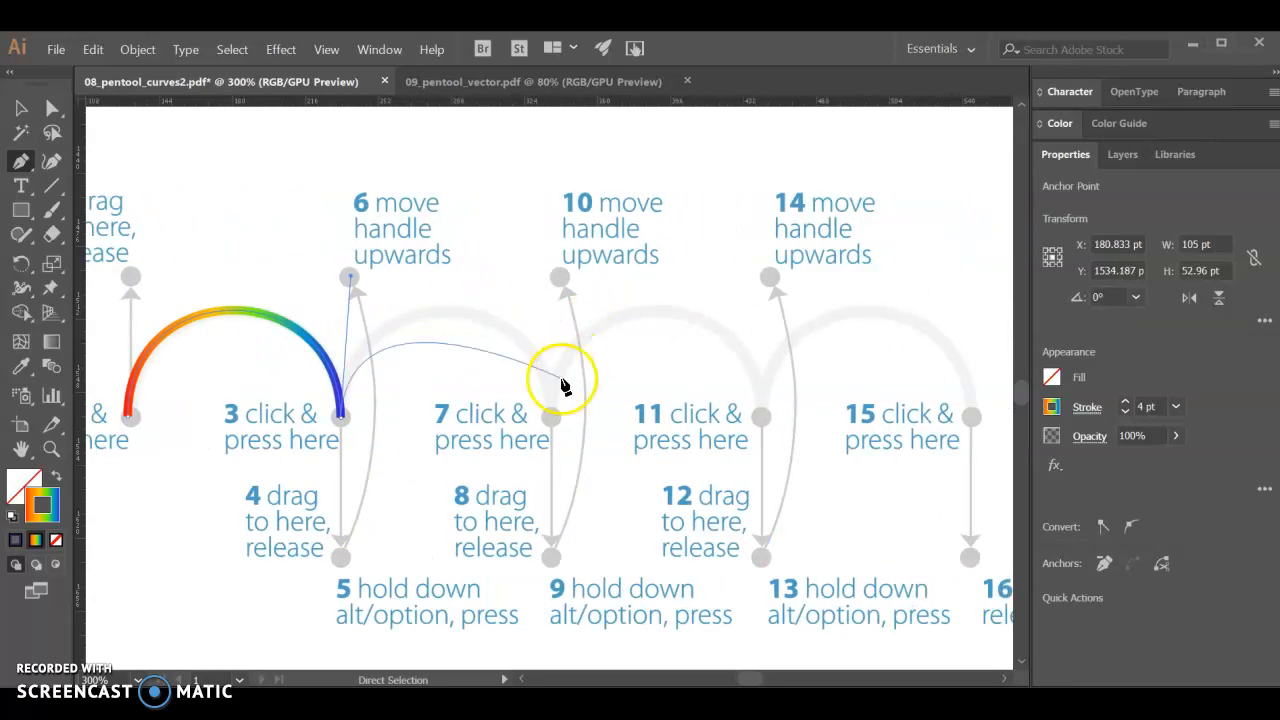
mouse_move(552, 417)
mouse_down()
mouse_move(560, 565)
mouse_move(553, 557)
mouse_up()
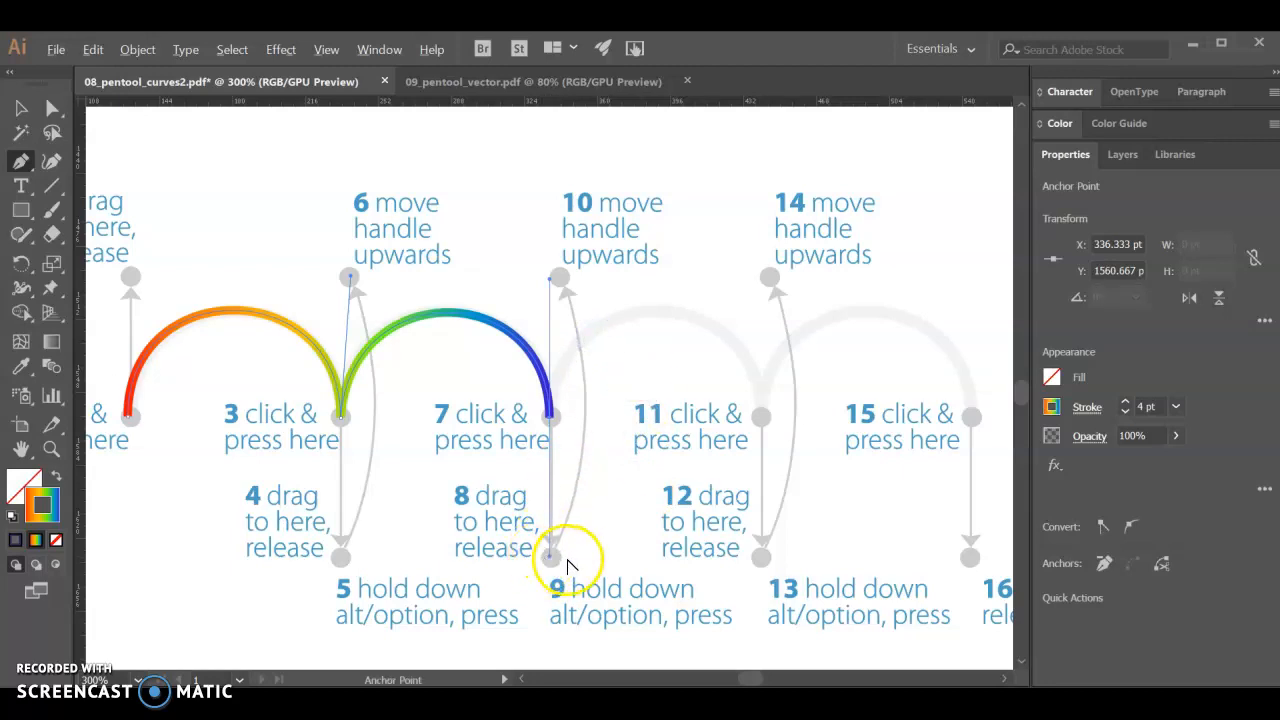
alt+click(550, 560)
drag(561, 276, 562, 276)
Try to continue the arches with an anchor at point 11 and its handle constrained down to point 12
scroll(714, 370, right, 4)
click(679, 418)
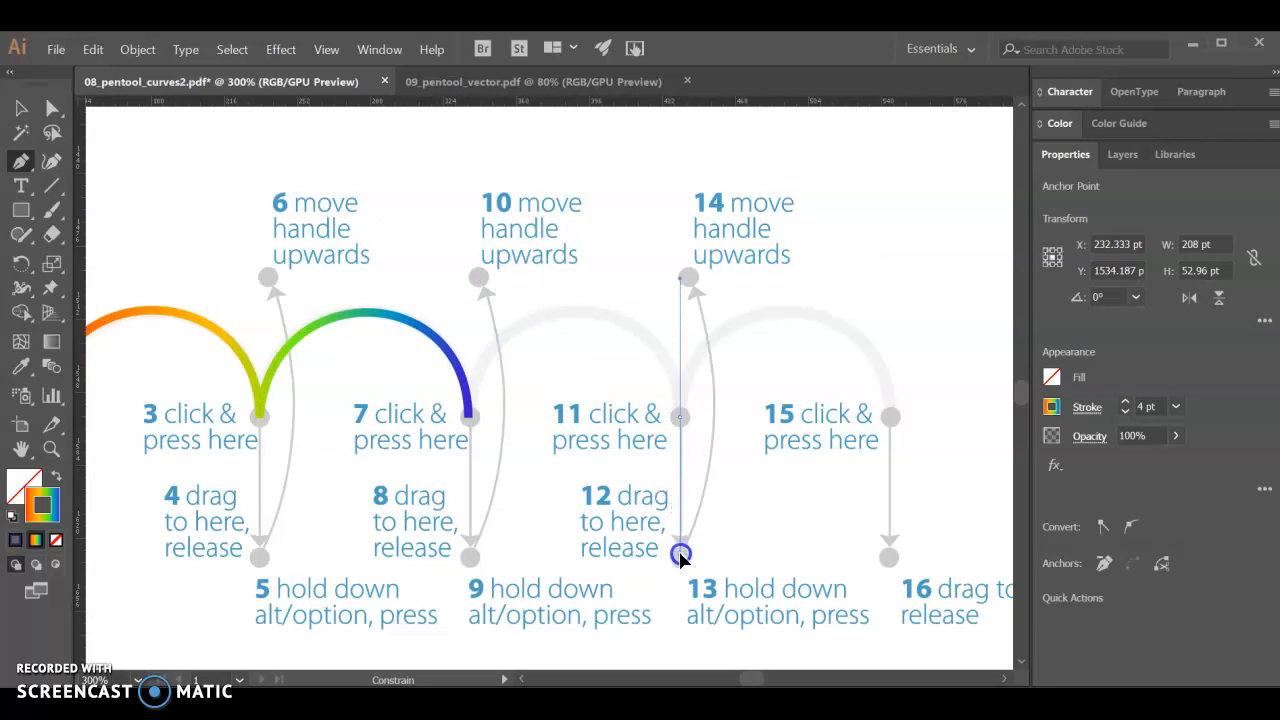
drag(680, 553, 680, 555)
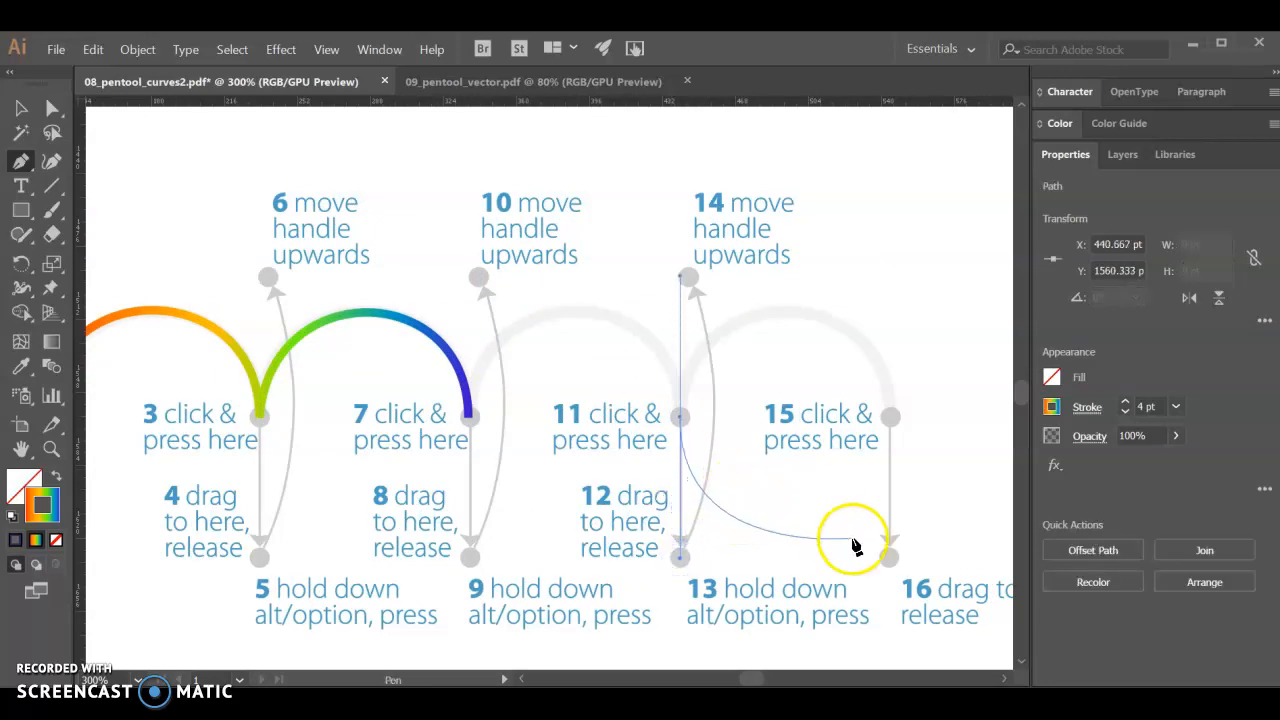
key(Escape)
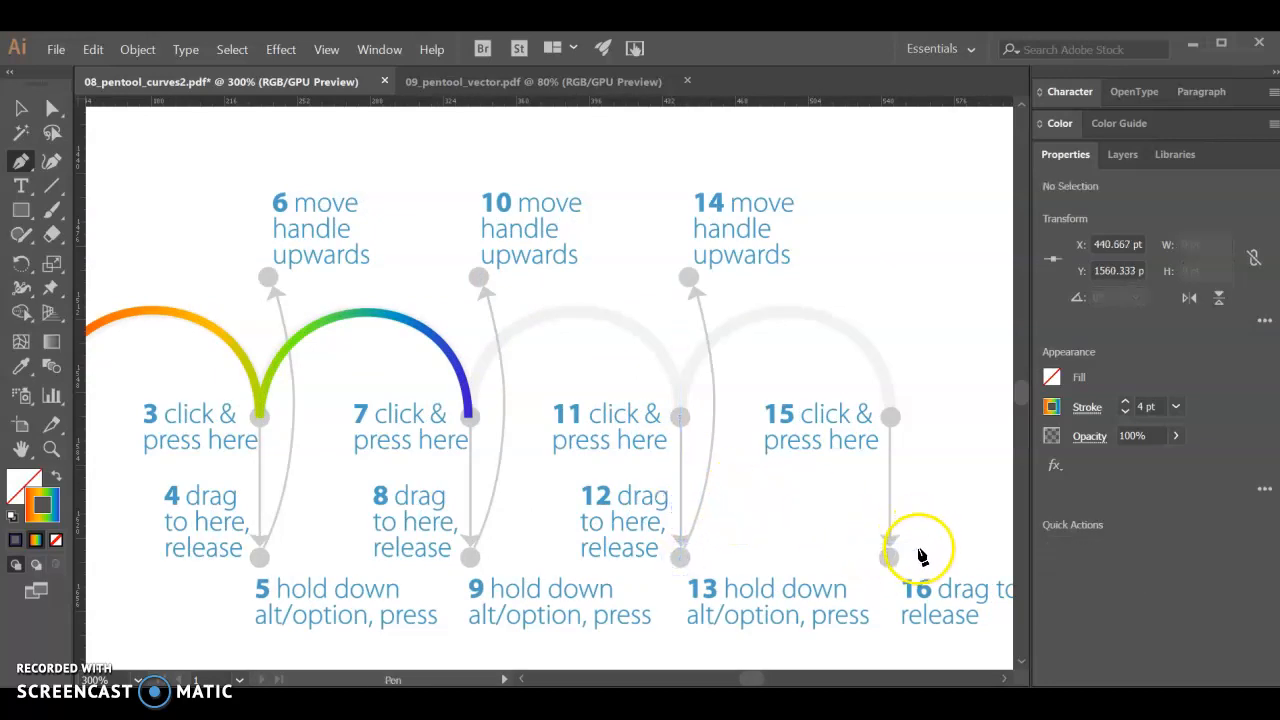
click(468, 419)
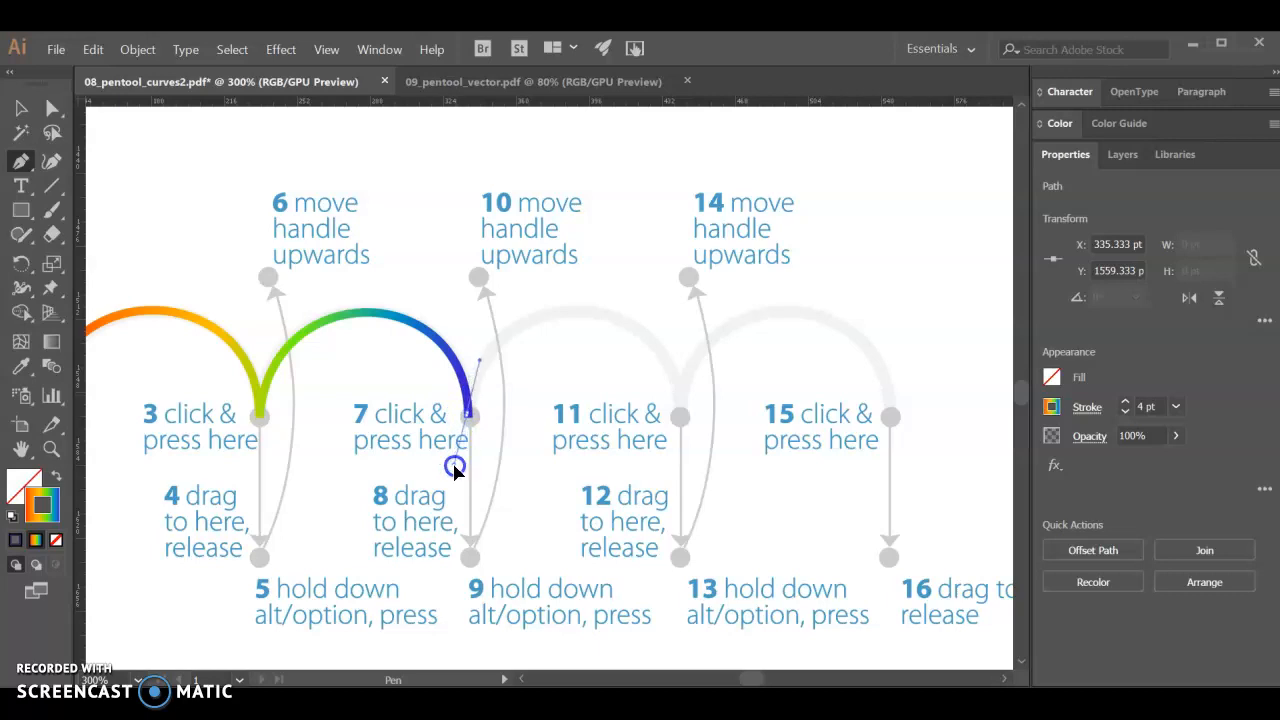
drag(455, 470, 461, 443)
key(ctrl+z)
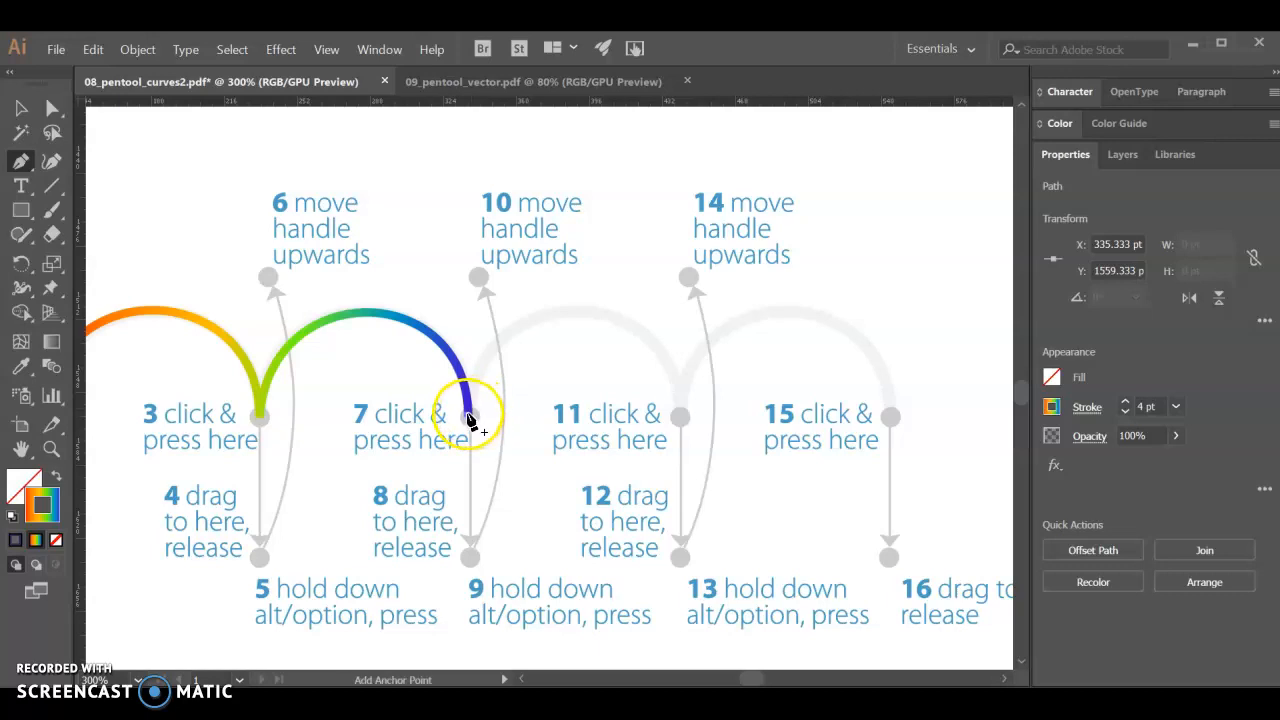
Trace the last two arches as a separate path from point 7 through 11 to 15, with corner handles up to 10 and 14, and deselect it
click(468, 416)
click(470, 416)
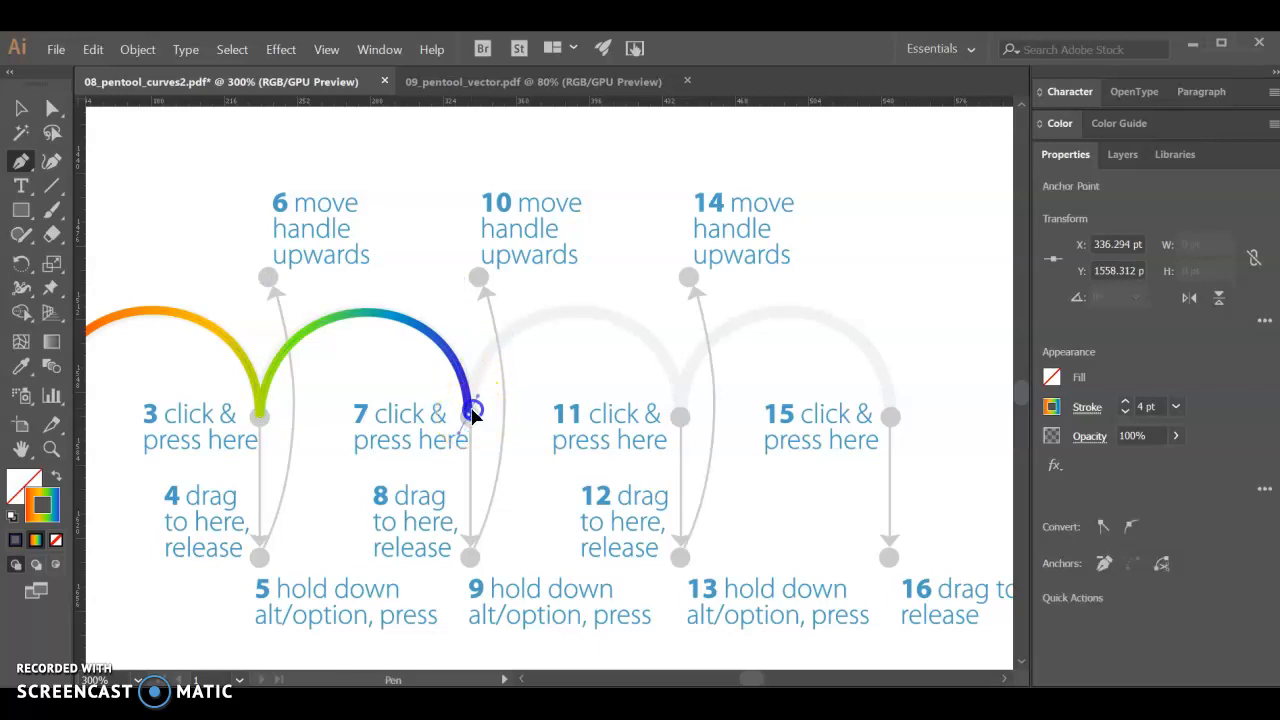
drag(493, 338, 481, 278)
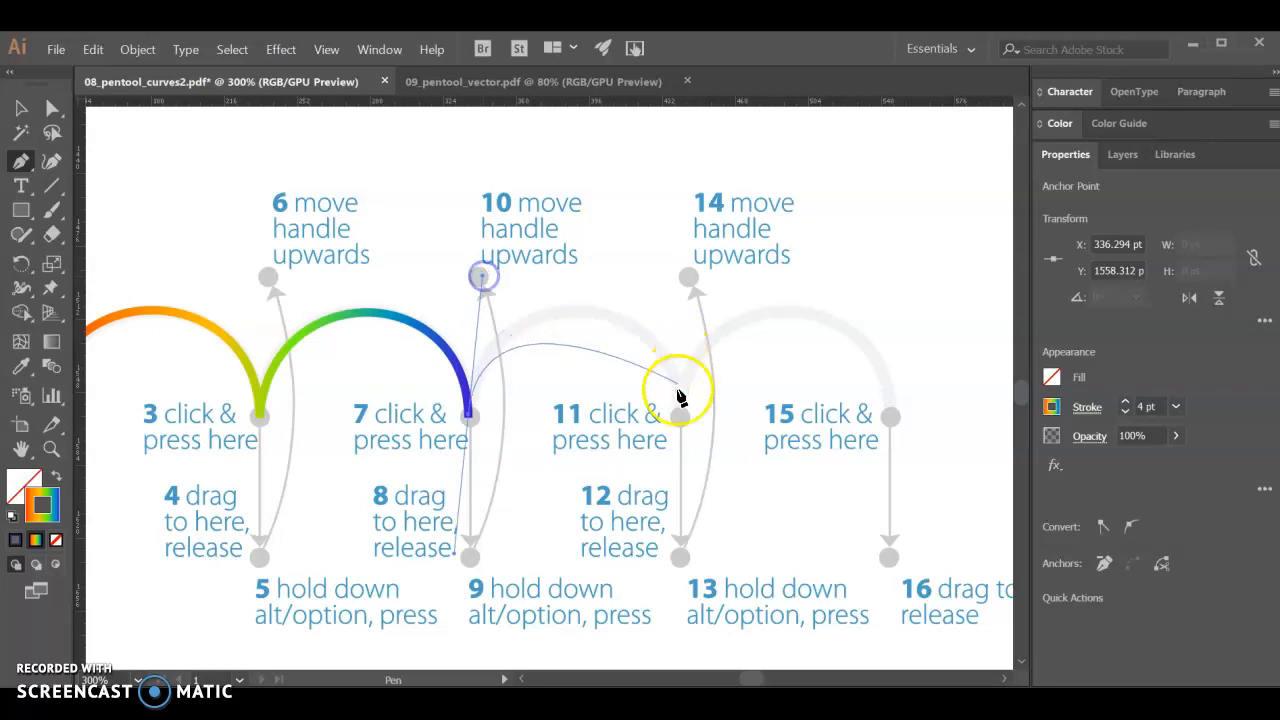
drag(684, 424, 678, 560)
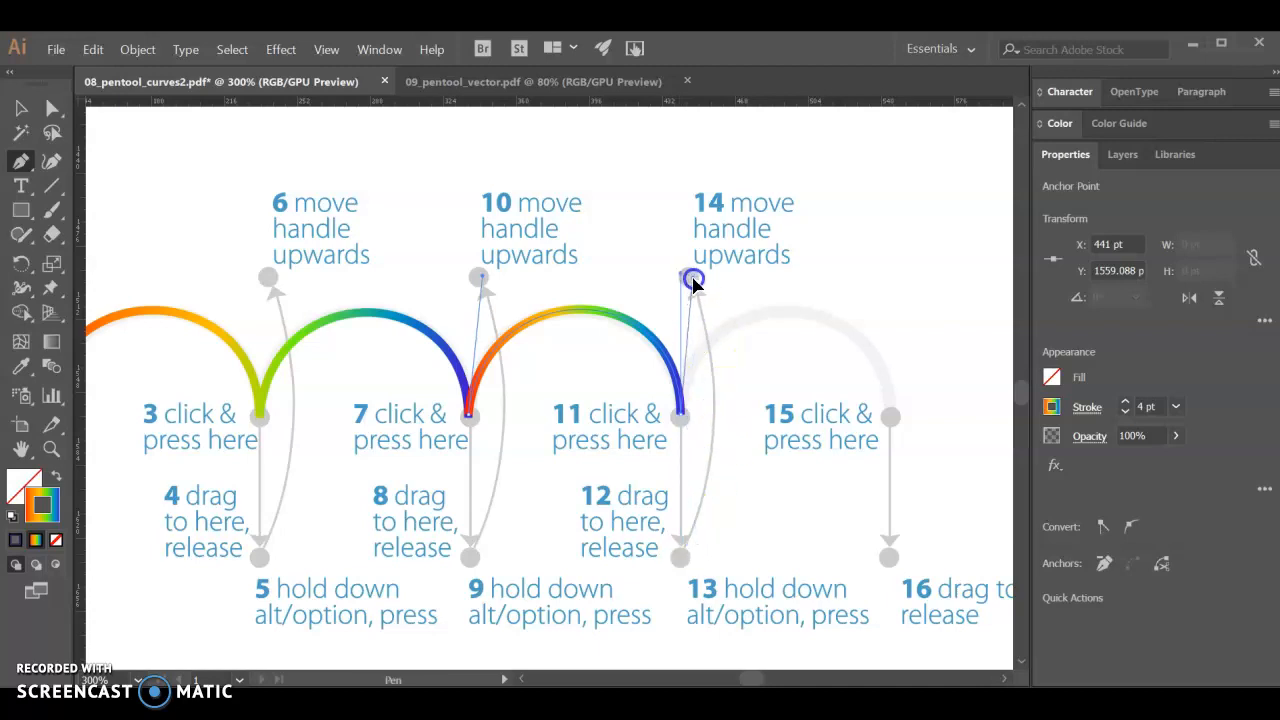
drag(693, 278, 695, 280)
scroll(737, 334, right, 3)
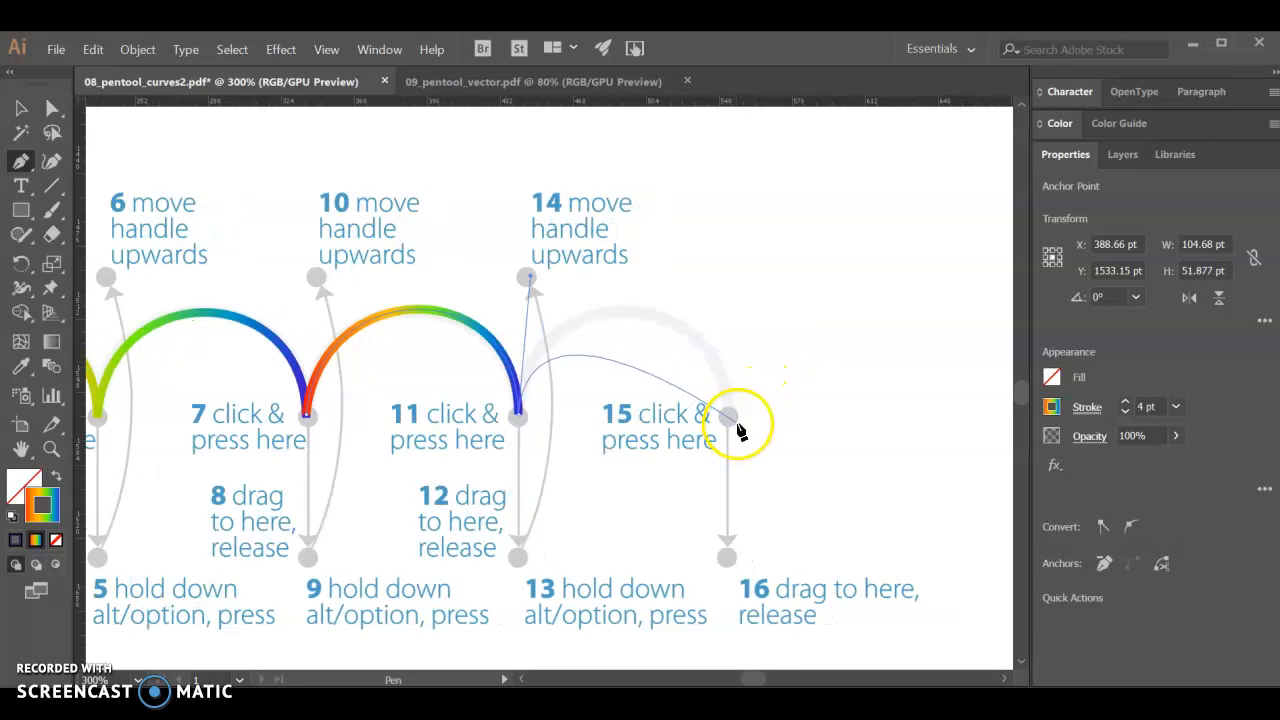
drag(730, 420, 729, 556)
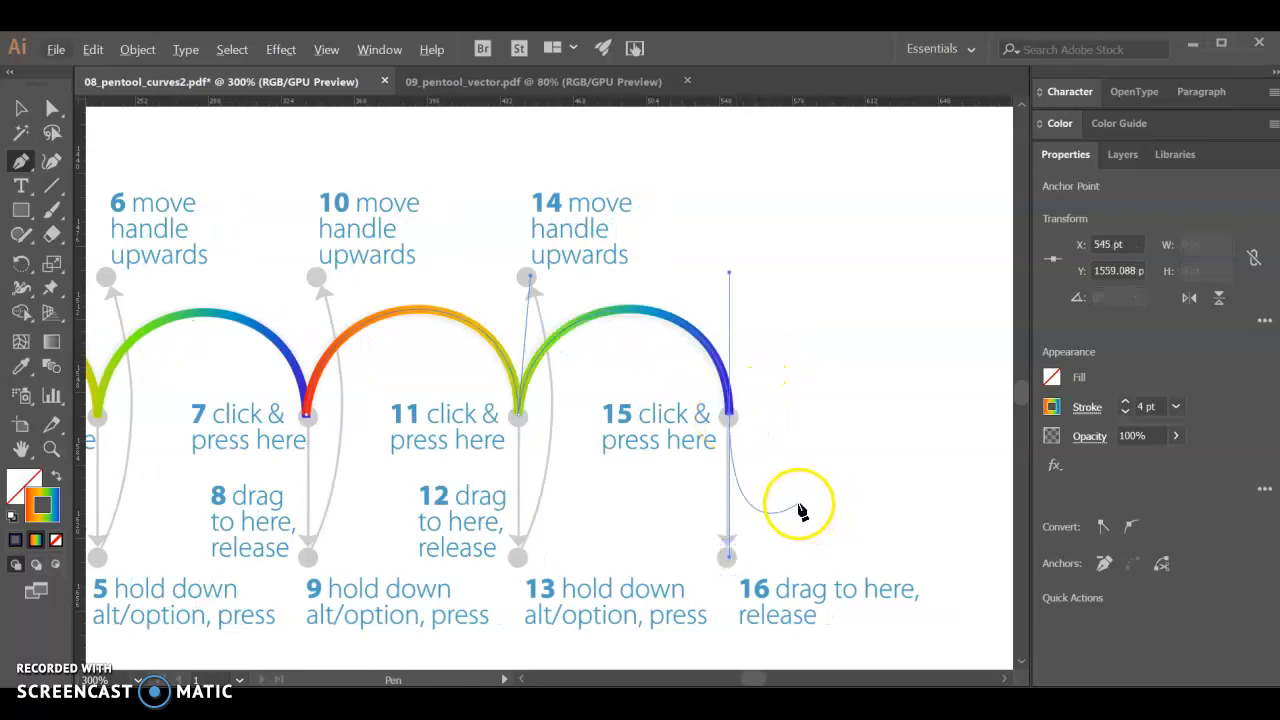
ctrl+click(801, 508)
Undo the separate path traced over the last two arches beyond point 7
scroll(839, 492, left, 6)
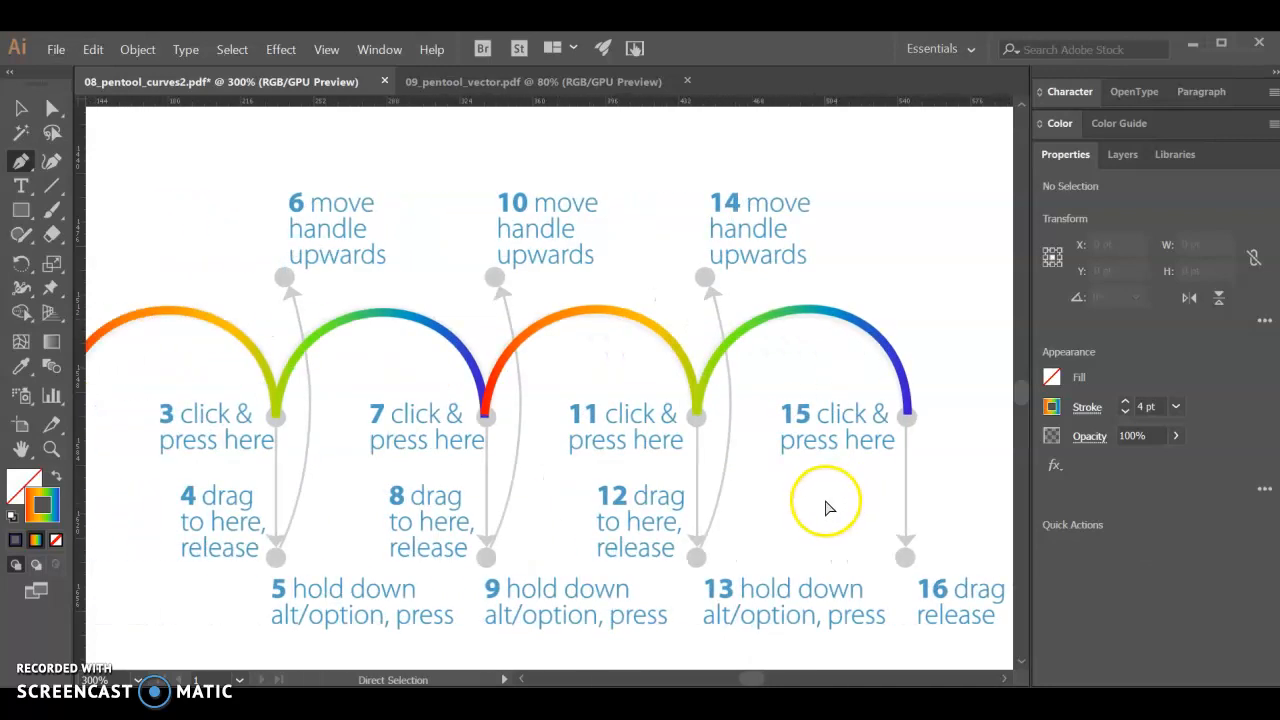
scroll(820, 470, left, 2)
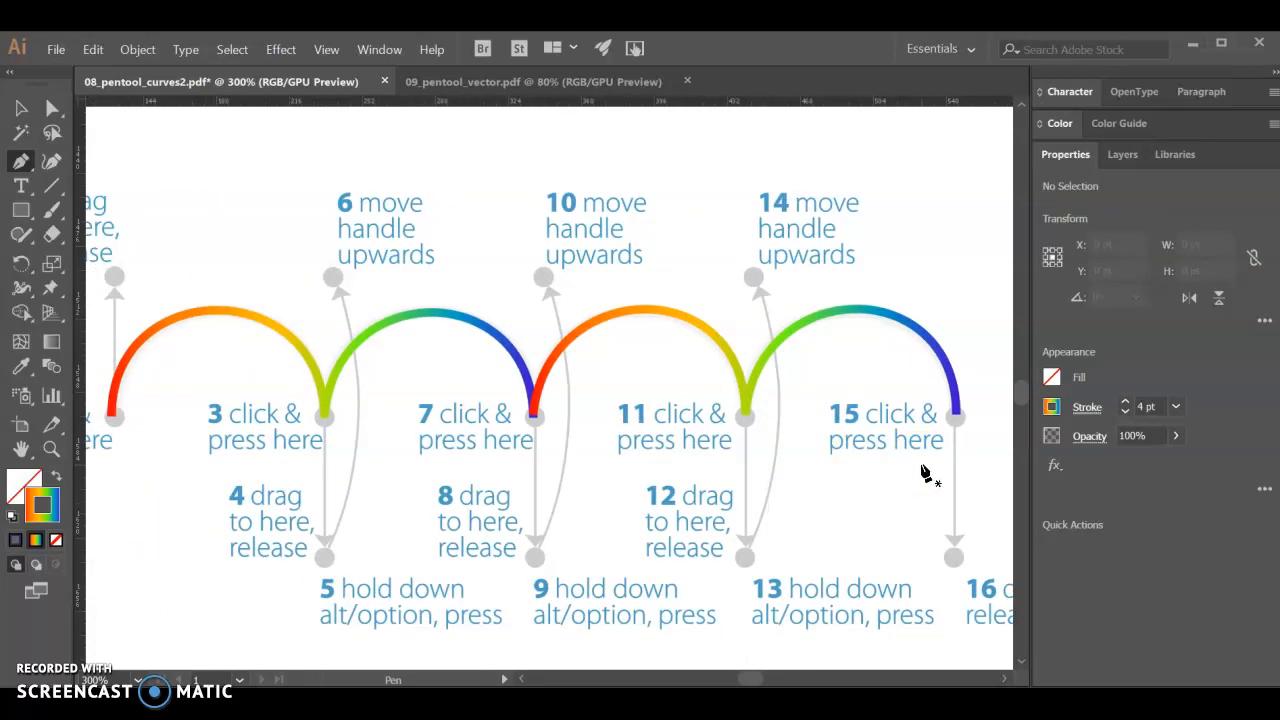
key(ctrl+z)
key(ctrl+z)
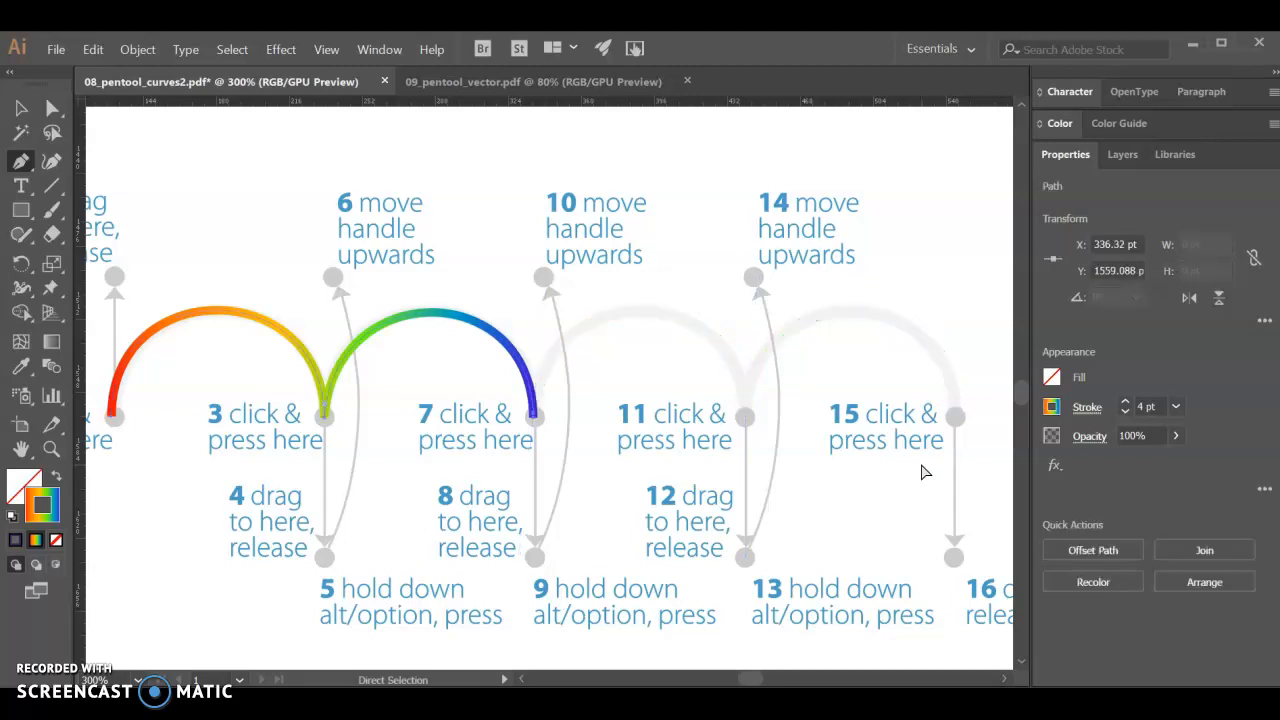
Undo the first two arches, back to the starting anchor at point 1
key(ctrl+z)
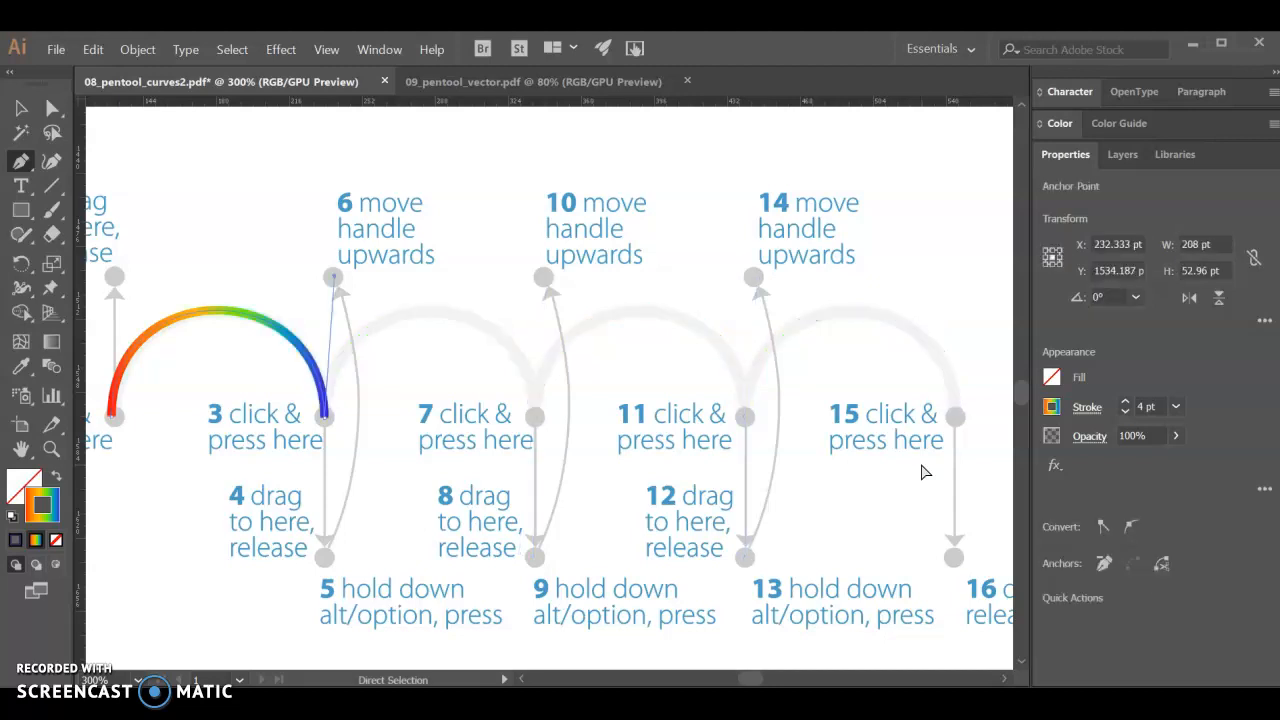
key(ctrl+z)
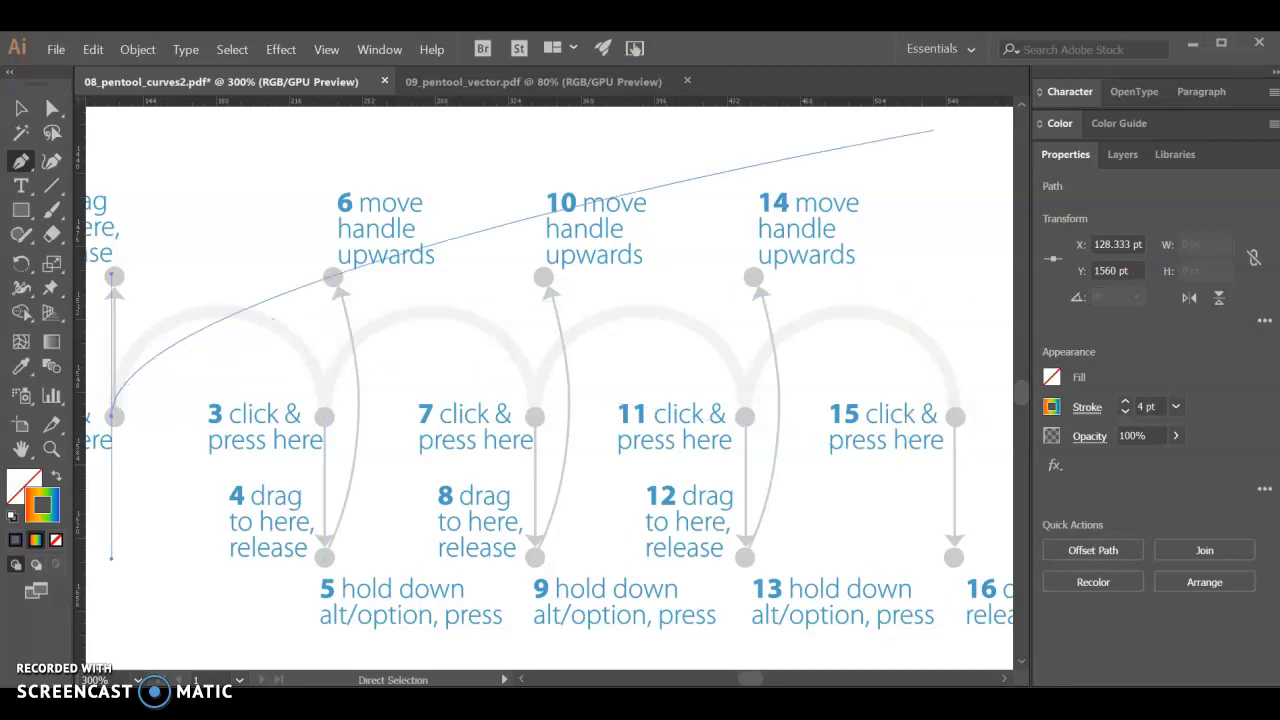
Redo the undone Pen edits until all four arches from point 1 to point 15 are restored
click(92, 49)
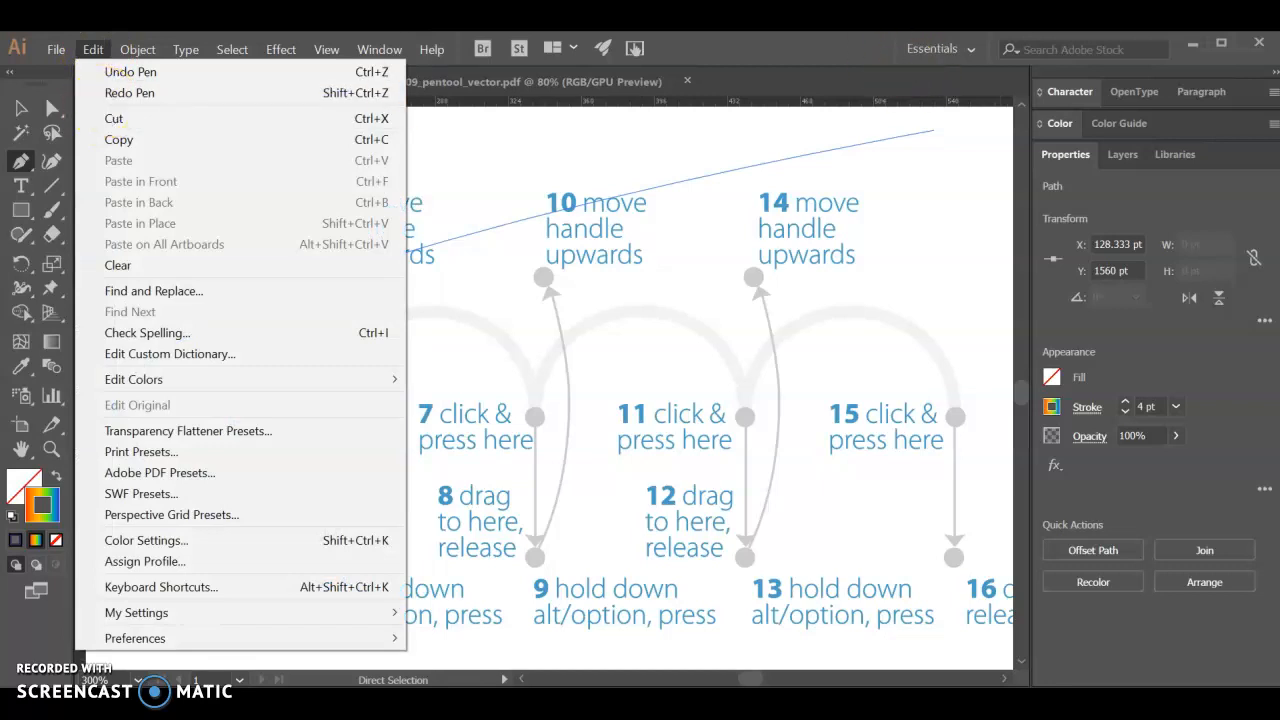
click(104, 95)
key(ctrl+shift+z)
key(ctrl+shift+z)
key(ctrl+shift+z)
key(ctrl+shift+z)
key(ctrl+shift+z)
key(ctrl+shift+z)
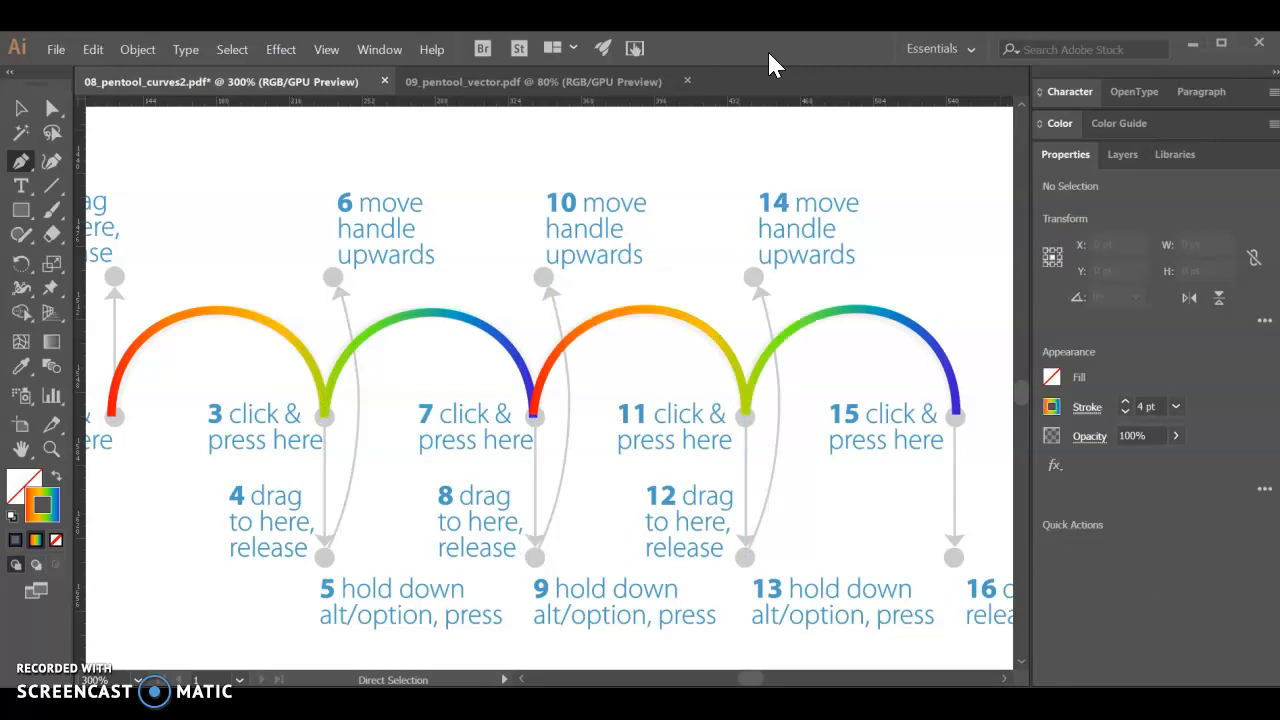
Try tracing the "Combining curves with straight lines" exercise from point 1 to point 8, and delete that path
scroll(391, 197, right, 10)
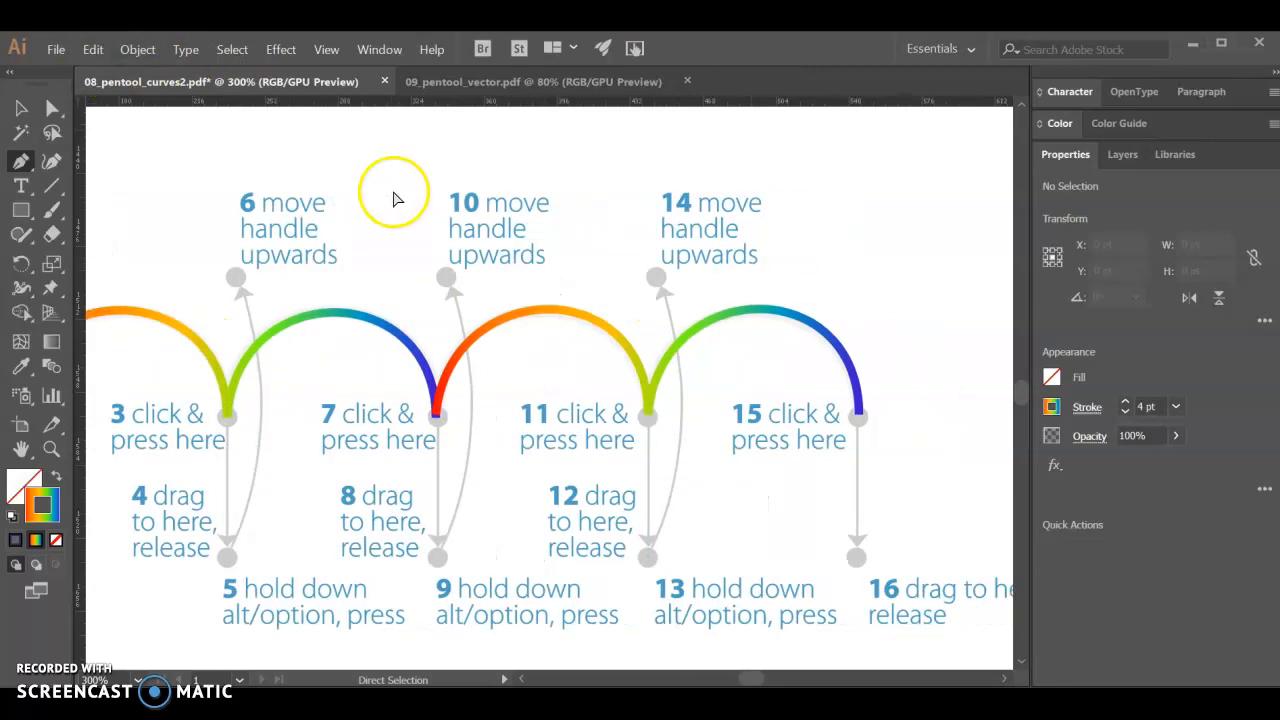
scroll(375, 330, right, 17)
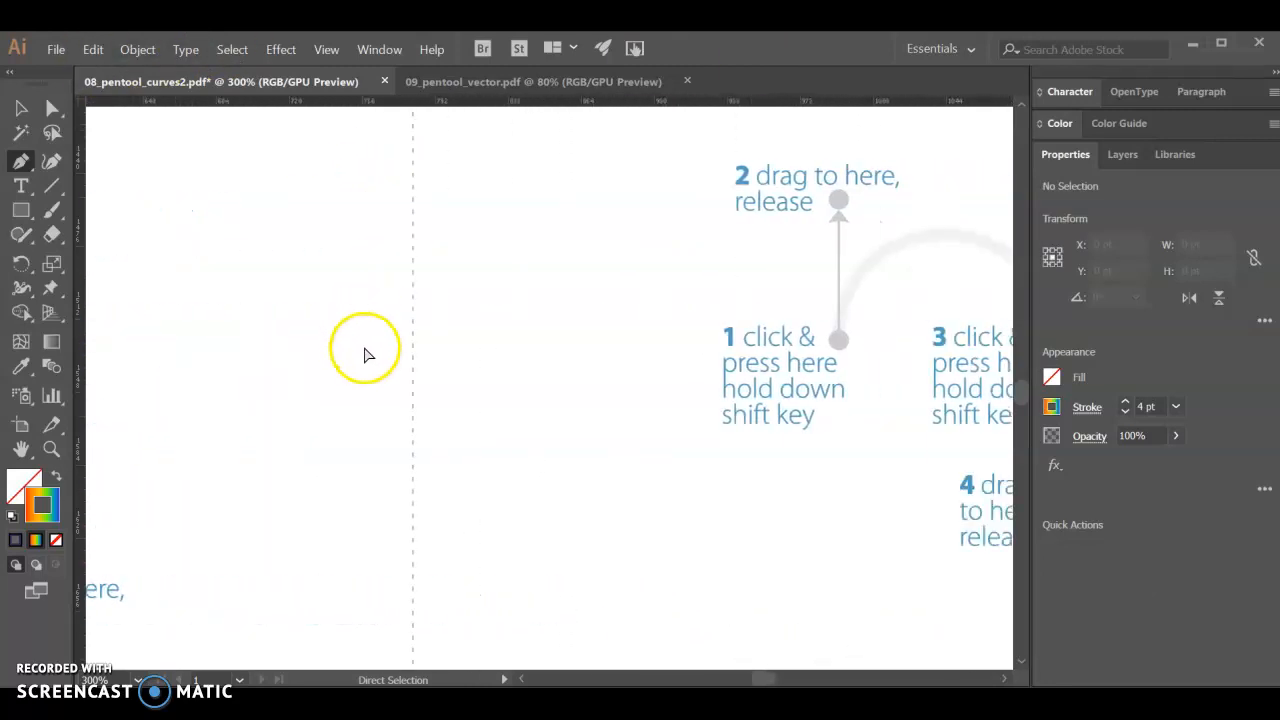
scroll(359, 371, right, 3)
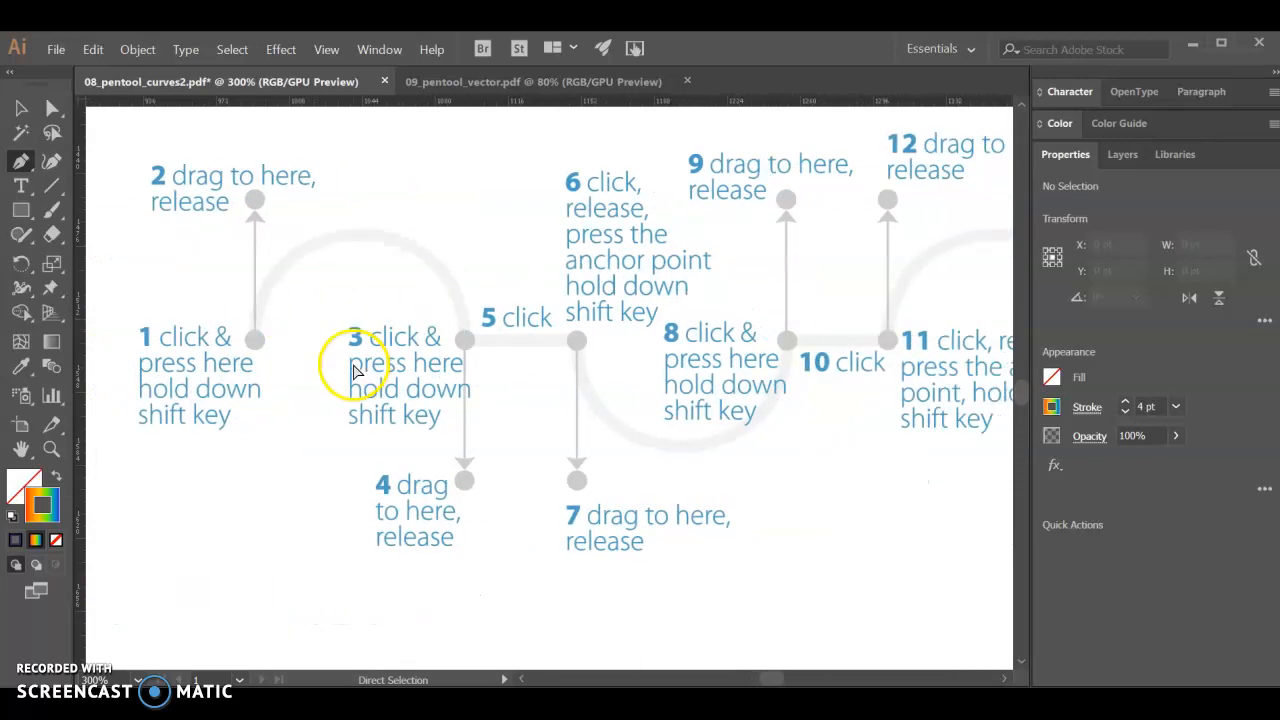
scroll(354, 372, right, 1)
click(223, 338)
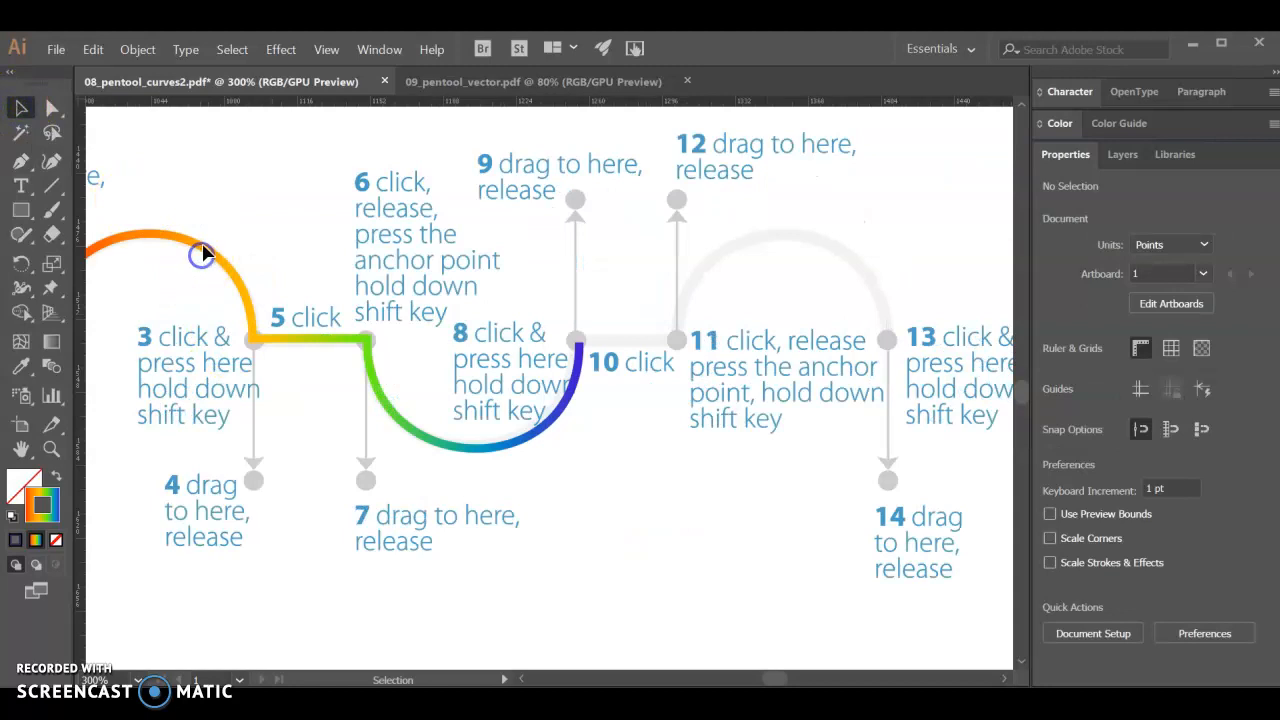
click(201, 250)
key(Delete)
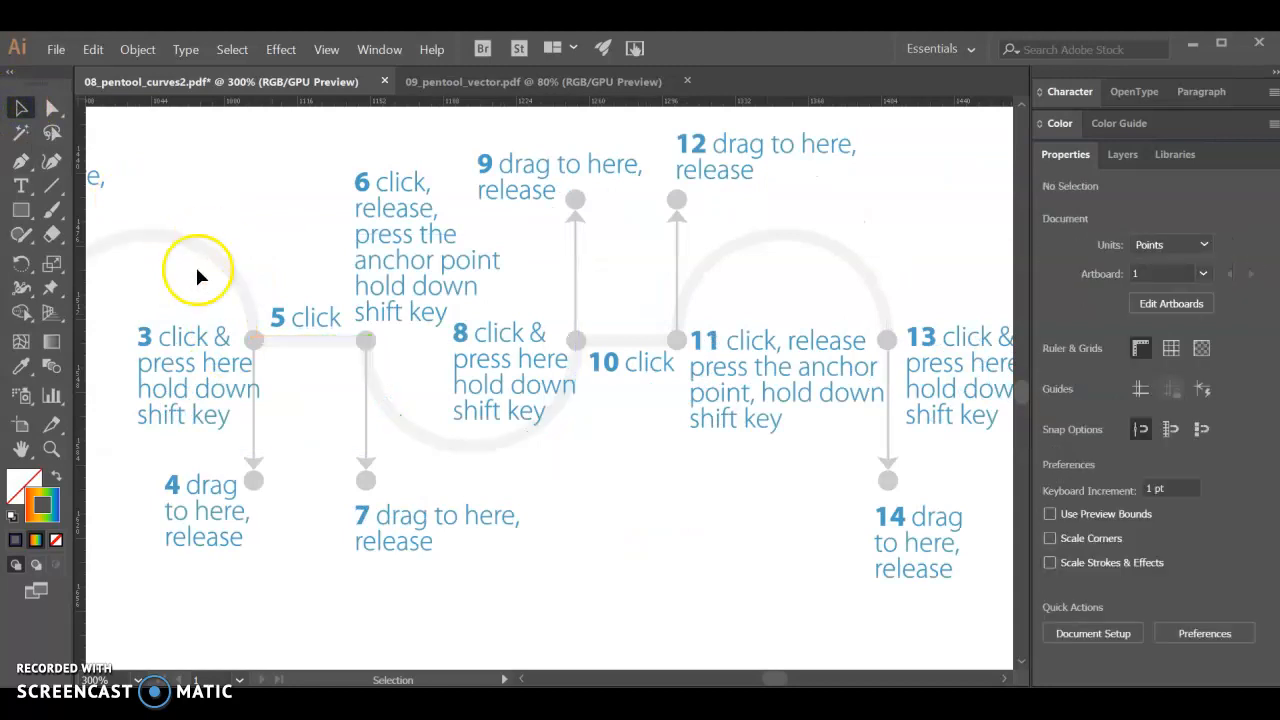
Trace the first arch from point 1 to point 3 with handles at 2 and 4, followed by a straight segment to point 6
scroll(183, 303, left, 5)
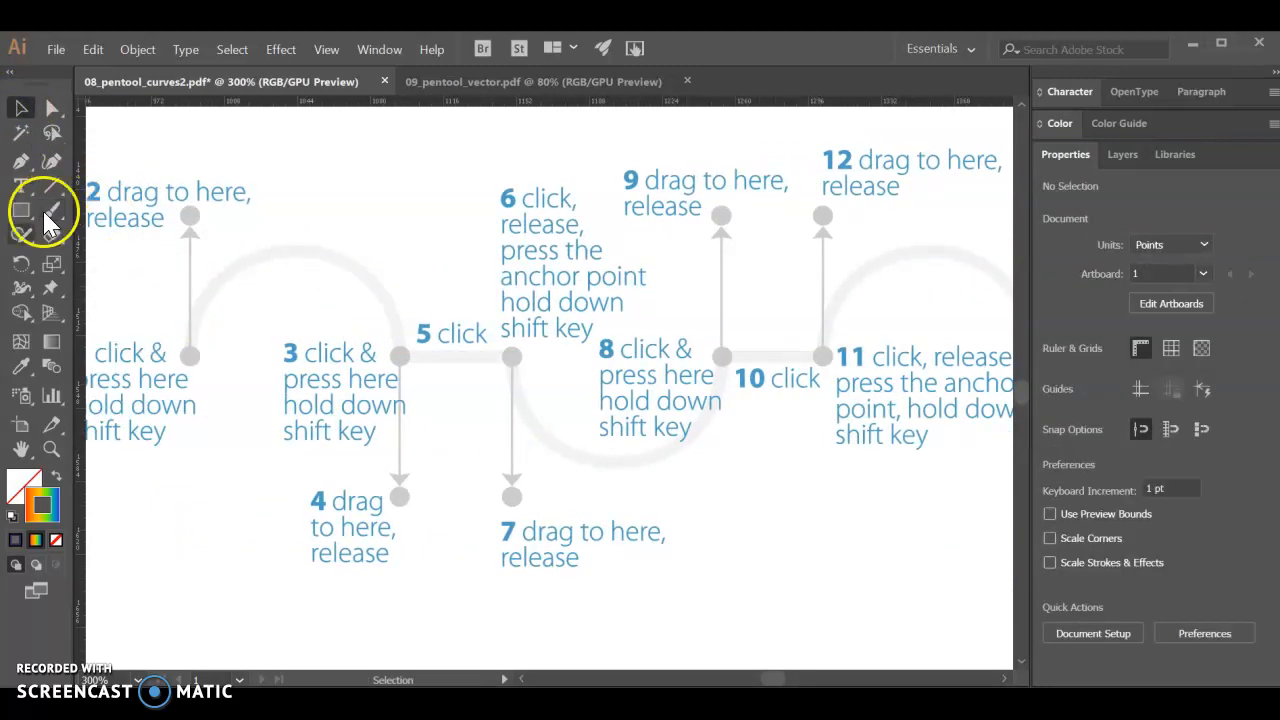
click(21, 161)
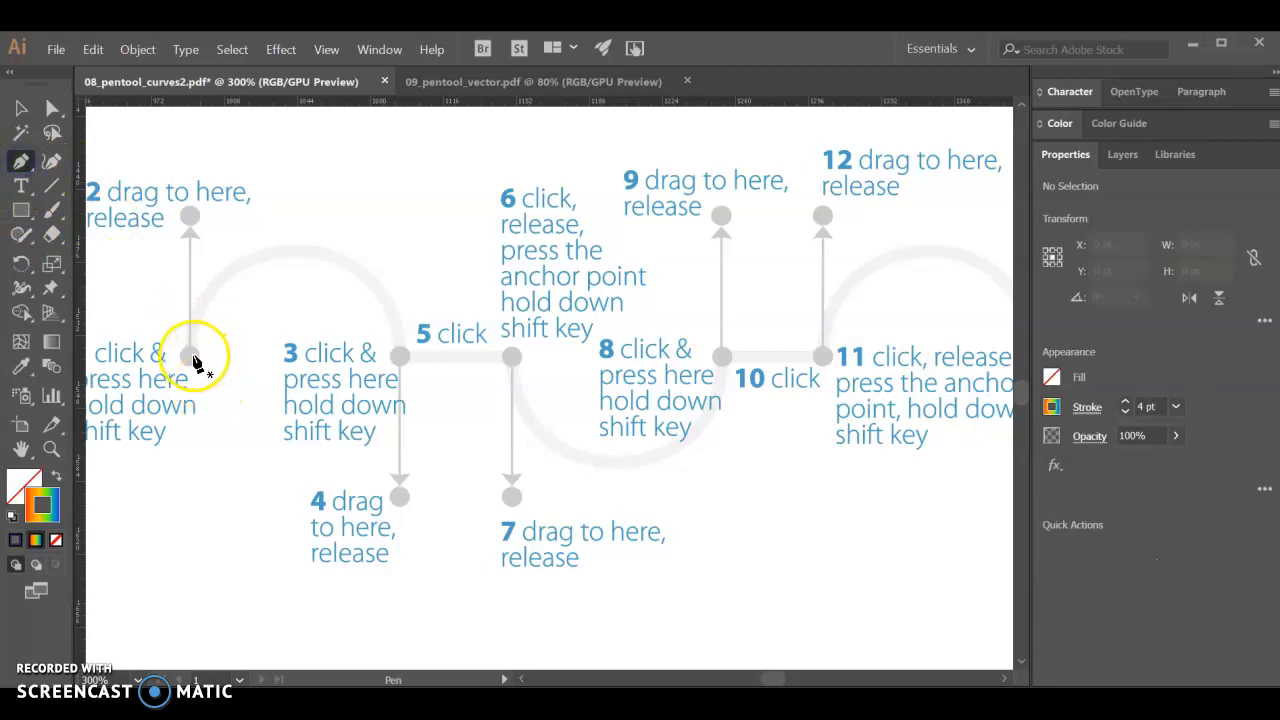
drag(190, 357, 191, 214)
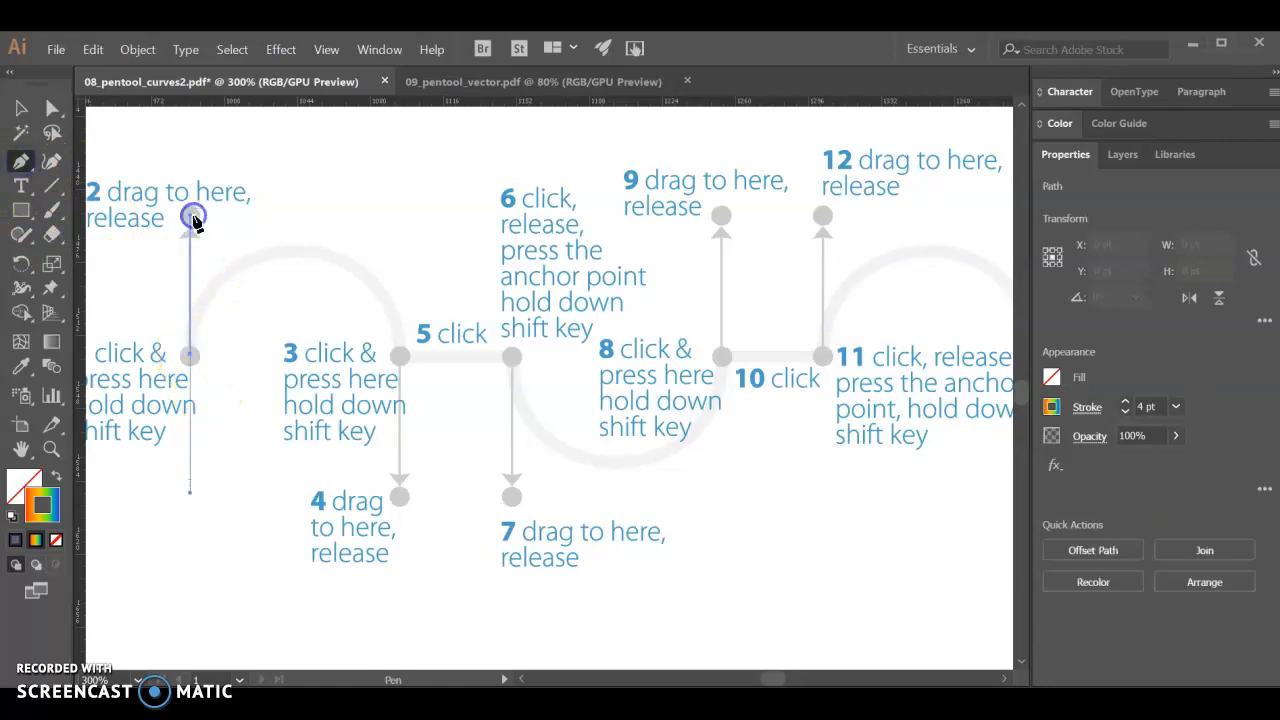
drag(400, 356, 401, 503)
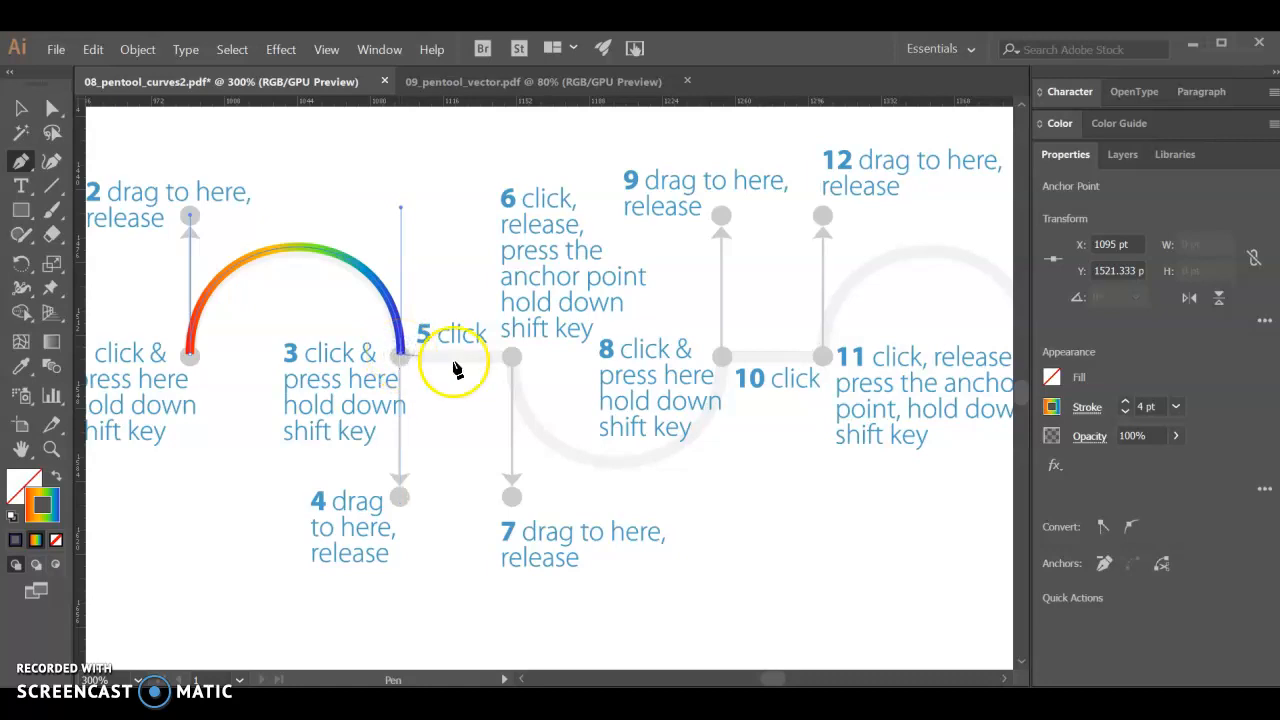
click(511, 357)
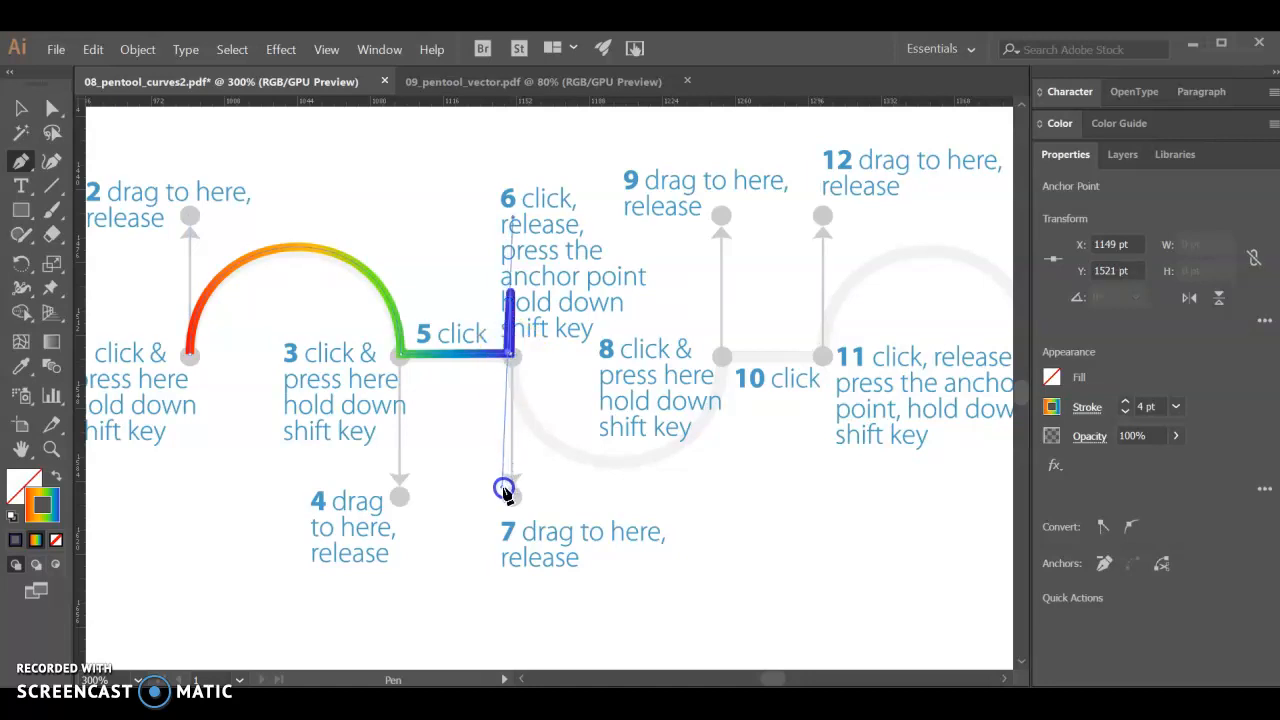
Pull a handle from anchor 6 down to 7, curve to point 8 with its handle up at 9, and make anchor 8 a corner
mouse_move(511, 357)
mouse_down()
mouse_move(521, 332)
mouse_move(511, 360)
mouse_up()
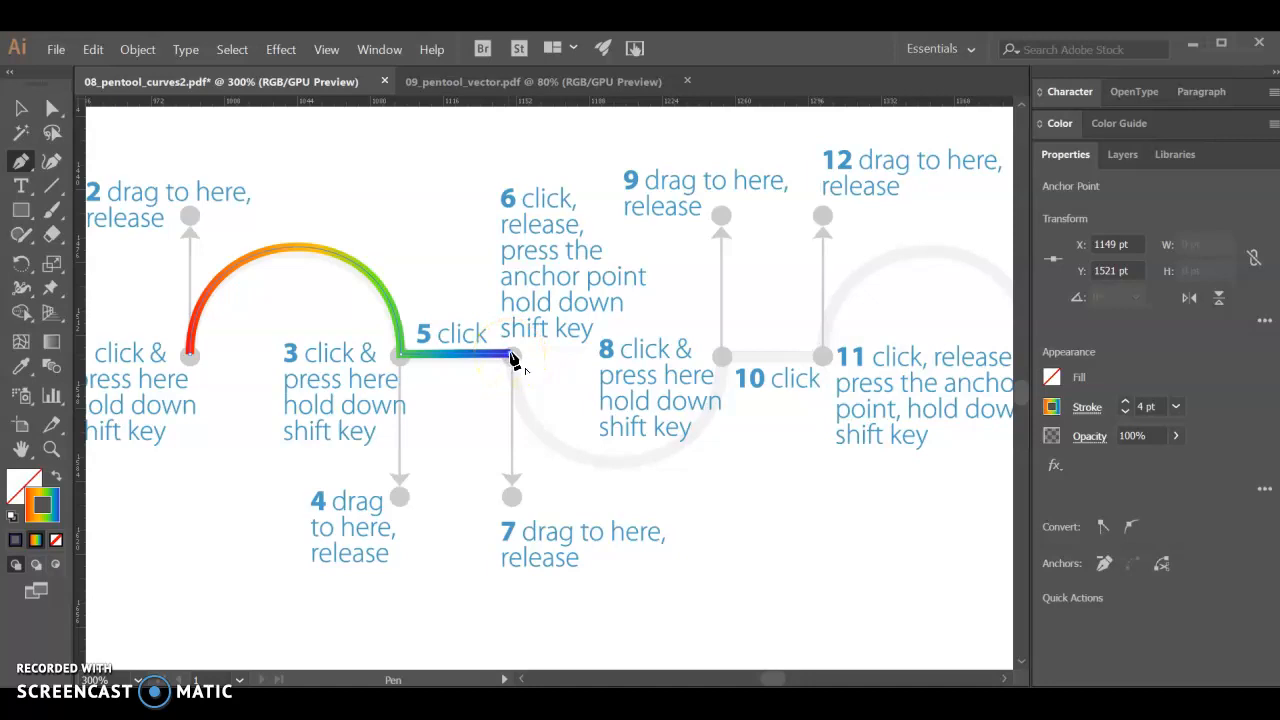
drag(511, 397, 511, 497)
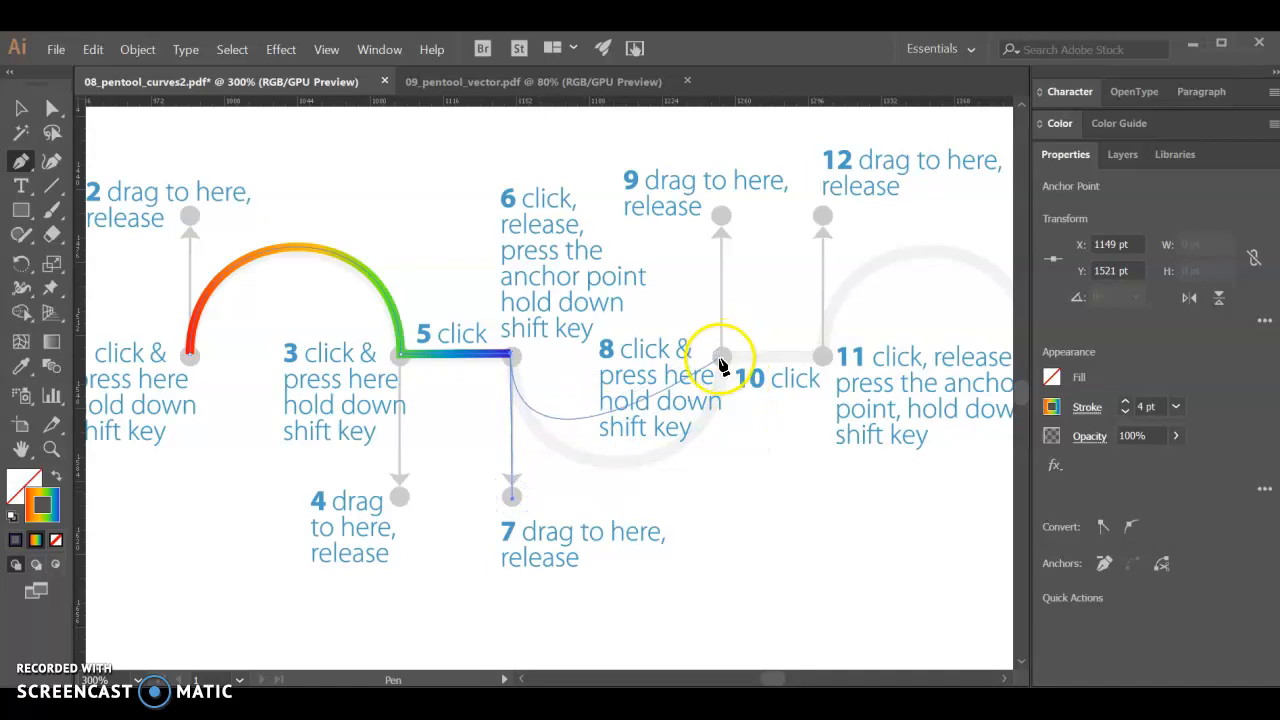
click(727, 354)
drag(727, 354, 723, 214)
click(722, 356)
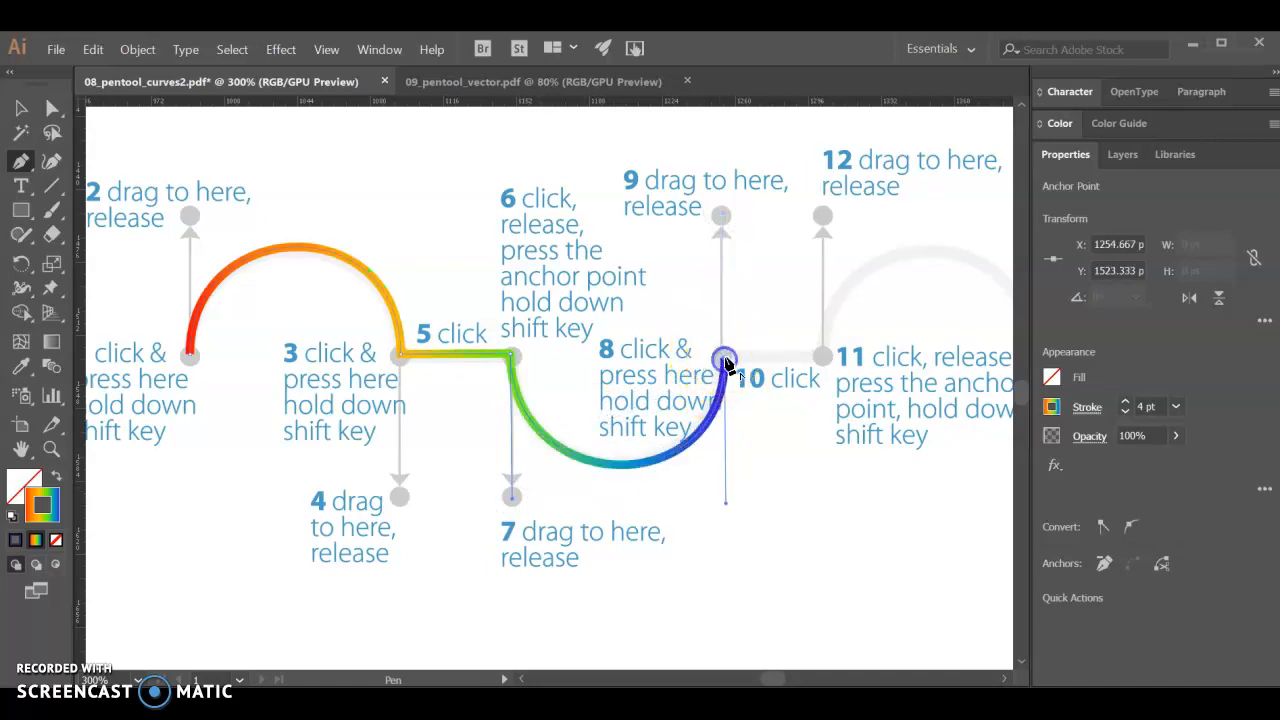
Add a straight segment to point 11, trace the last arch to point 13 with handles at 12 and 14, and deselect the path
click(822, 358)
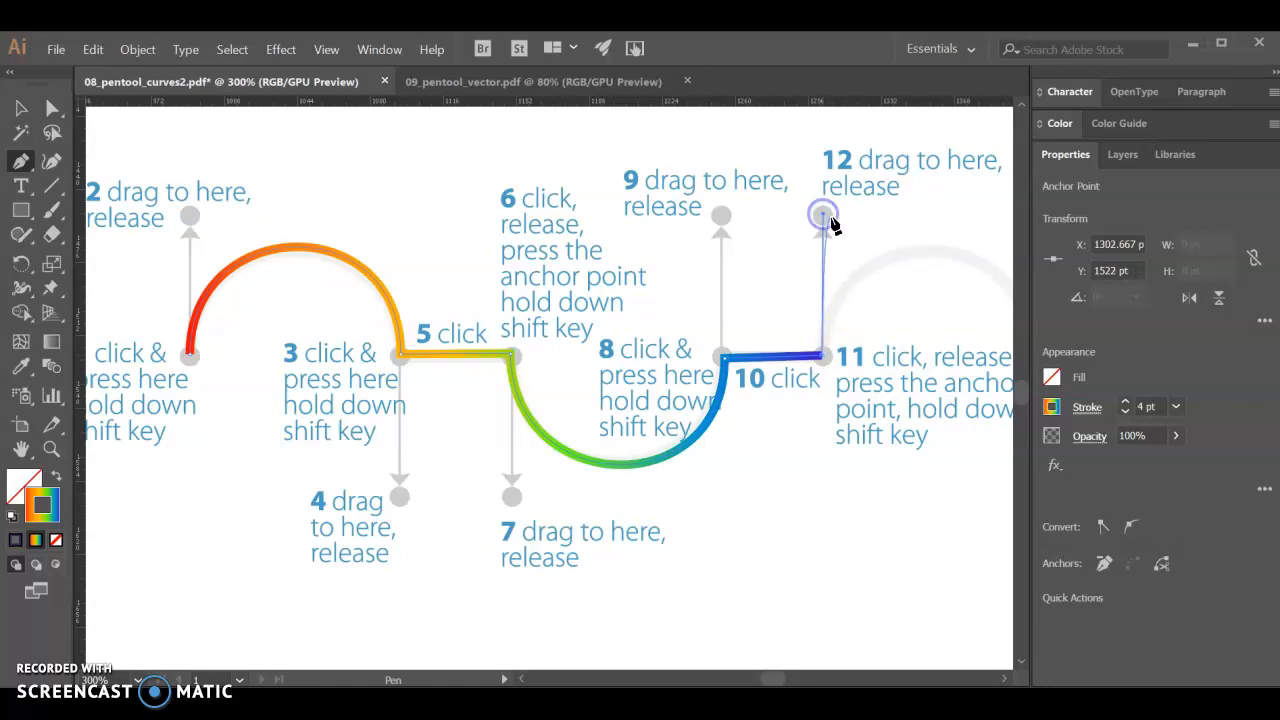
drag(832, 226, 823, 218)
scroll(823, 263, right, 6)
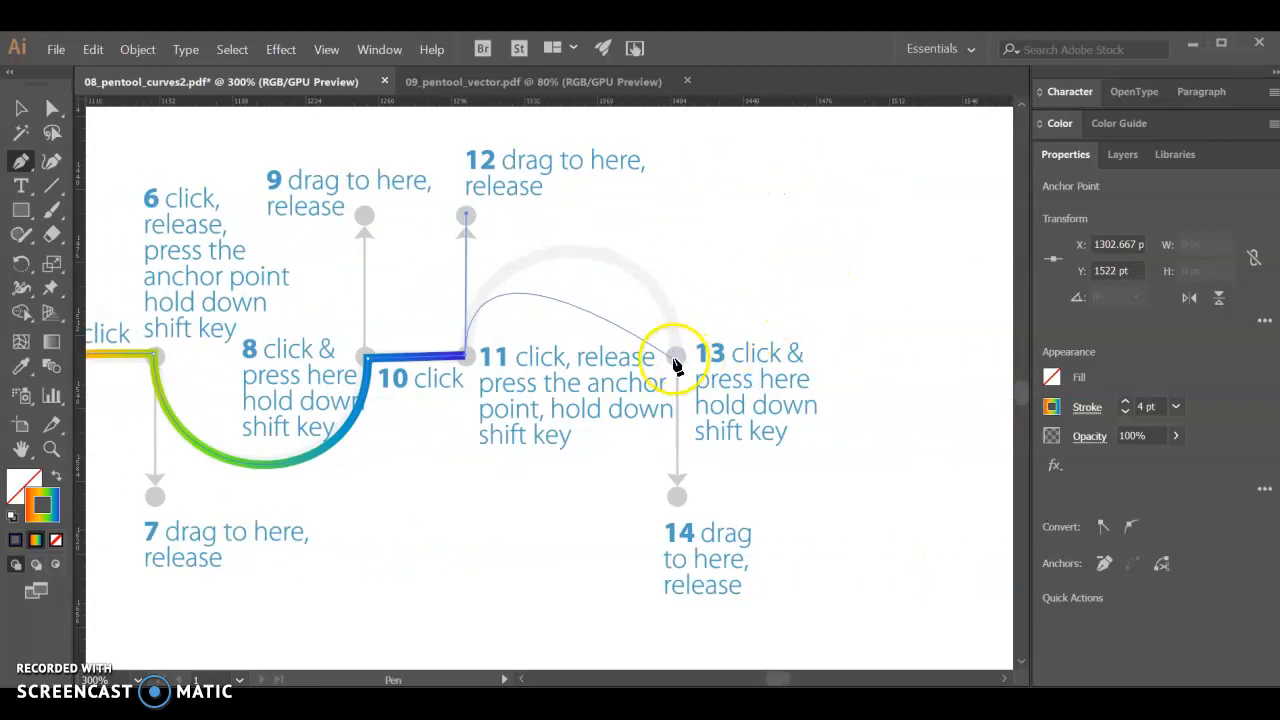
mouse_move(674, 366)
mouse_down()
mouse_move(669, 531)
mouse_move(680, 492)
mouse_move(677, 505)
mouse_up()
ctrl+click(786, 457)
Start the "Curves with corner points and tweaking handles" path at point 1 with its handle at 2, and add point 3 with its handle at 4
scroll(773, 458, down, 3)
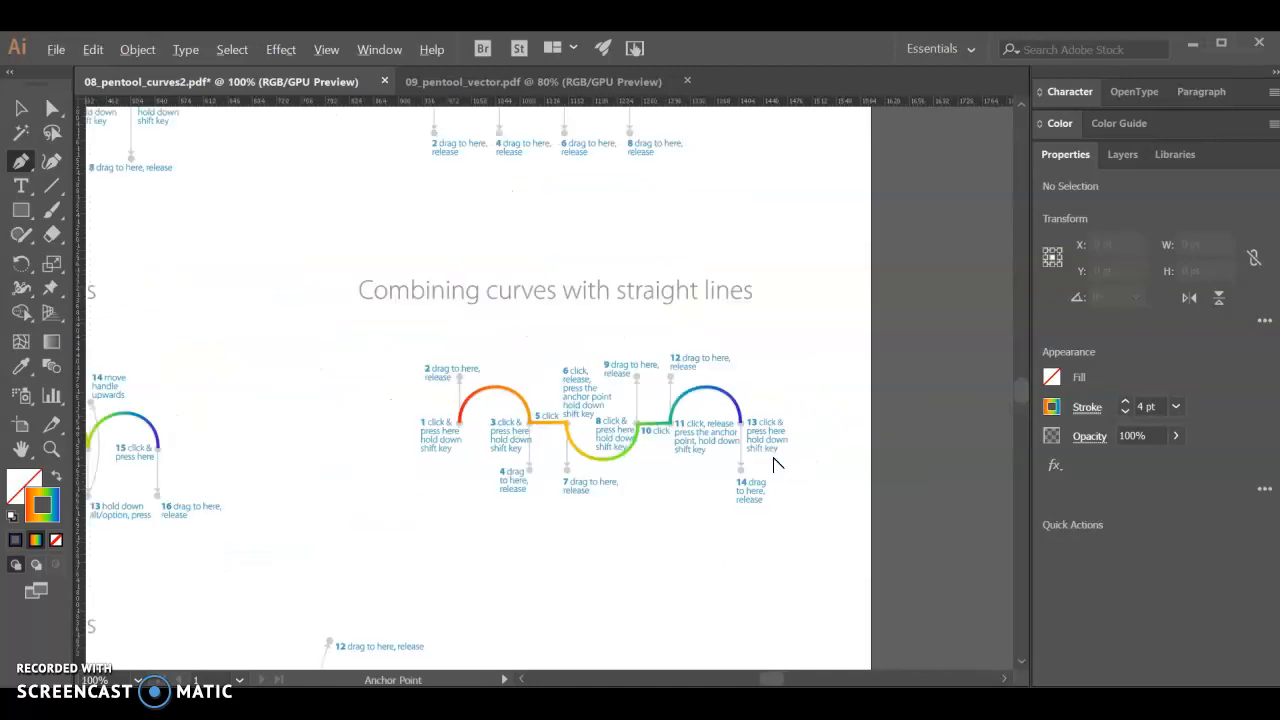
scroll(775, 435, down, 5)
scroll(680, 380, left, 5)
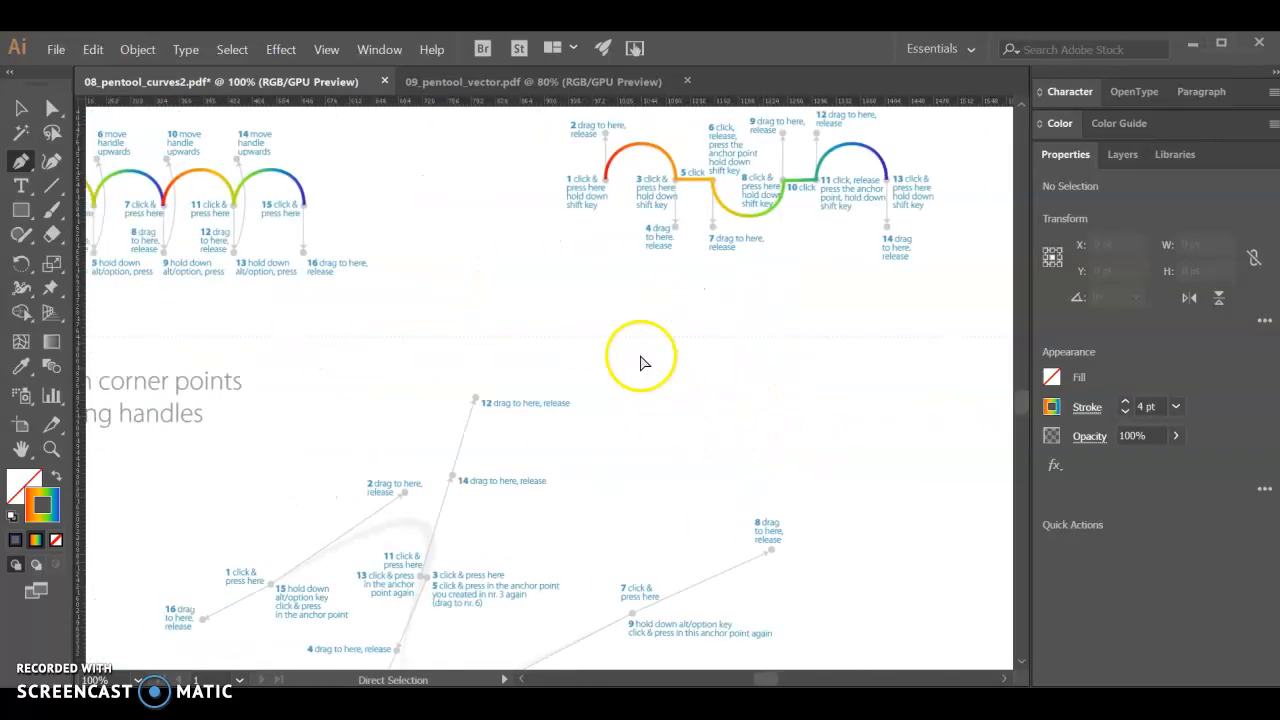
scroll(618, 300, down, 4)
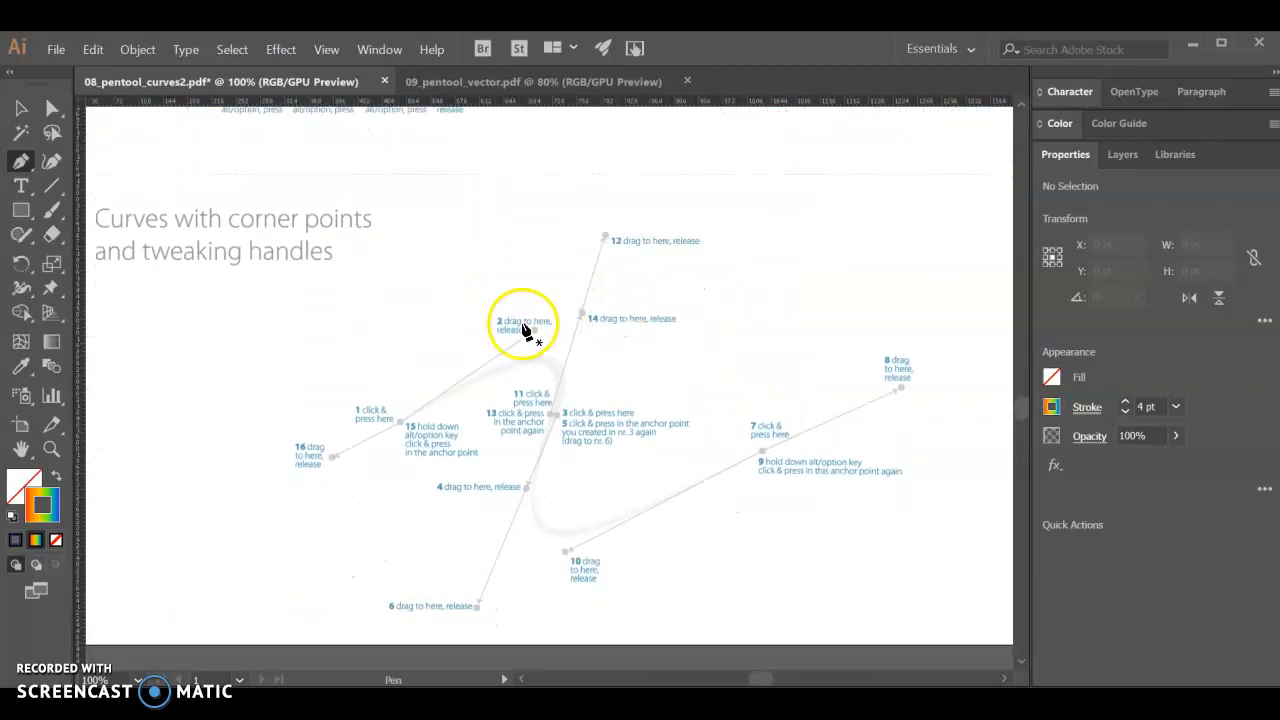
scroll(306, 425, up, 1)
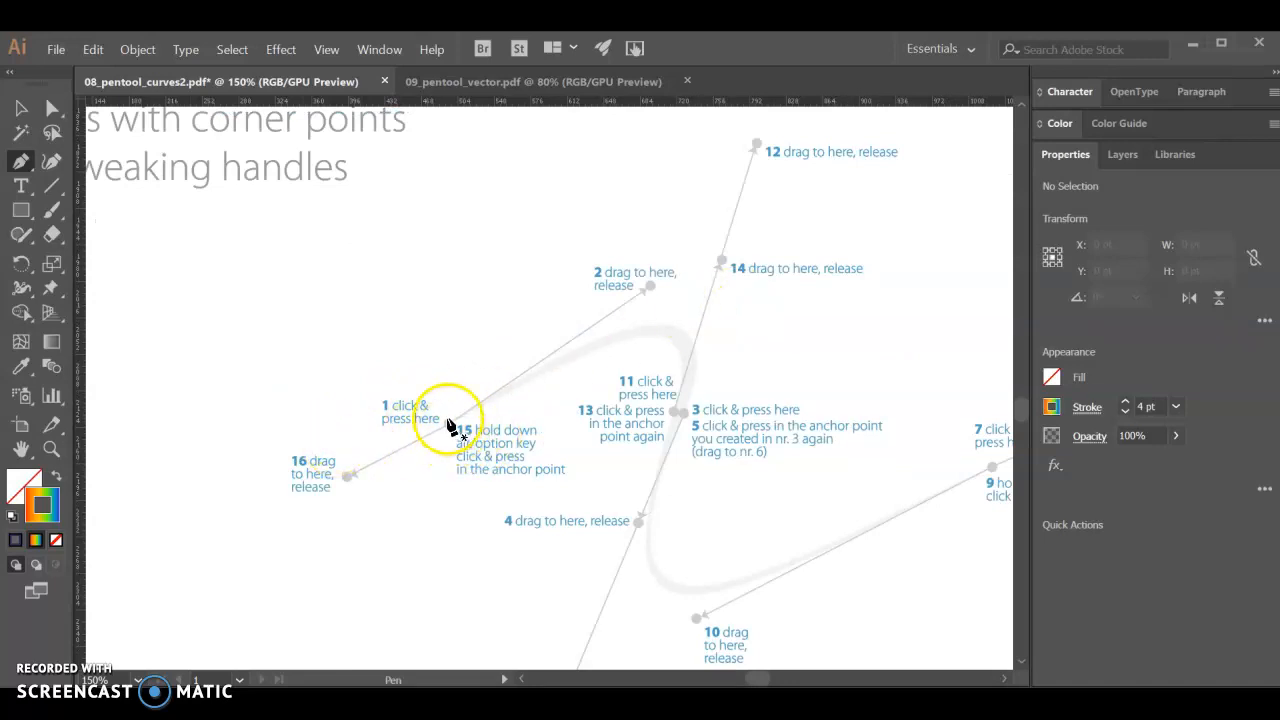
drag(547, 392, 652, 289)
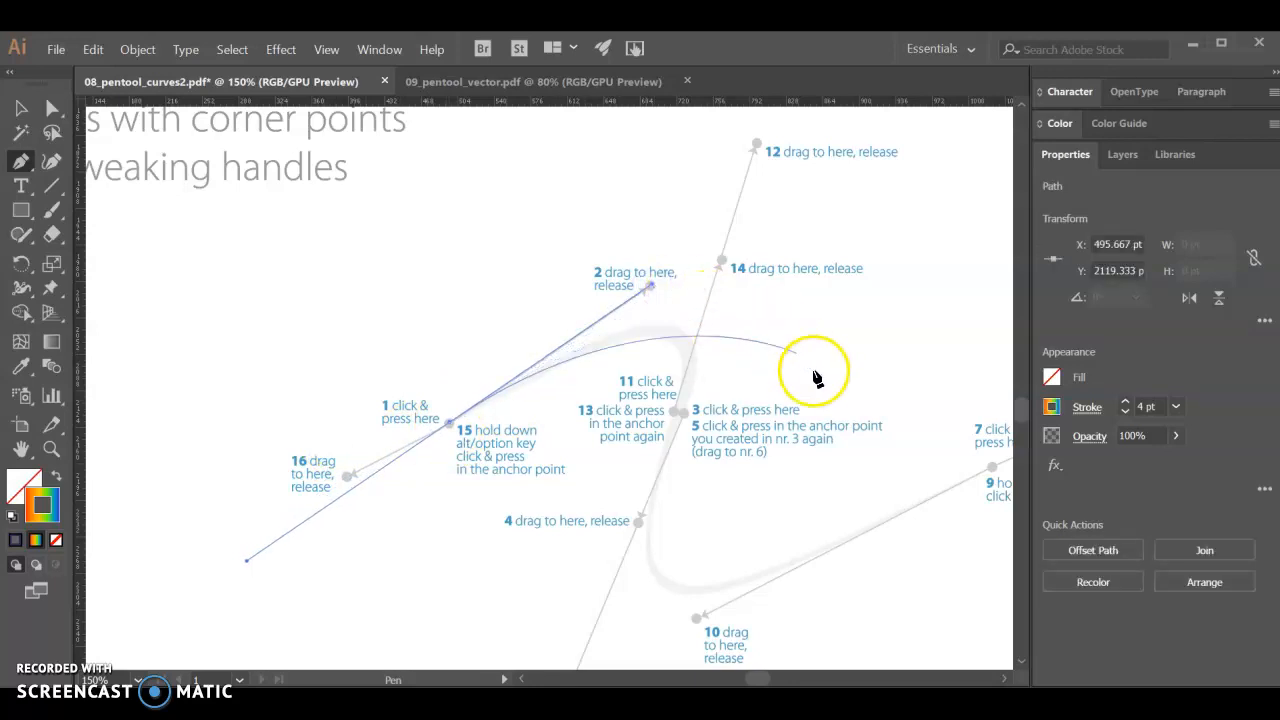
alt+scroll(777, 414, up, 4)
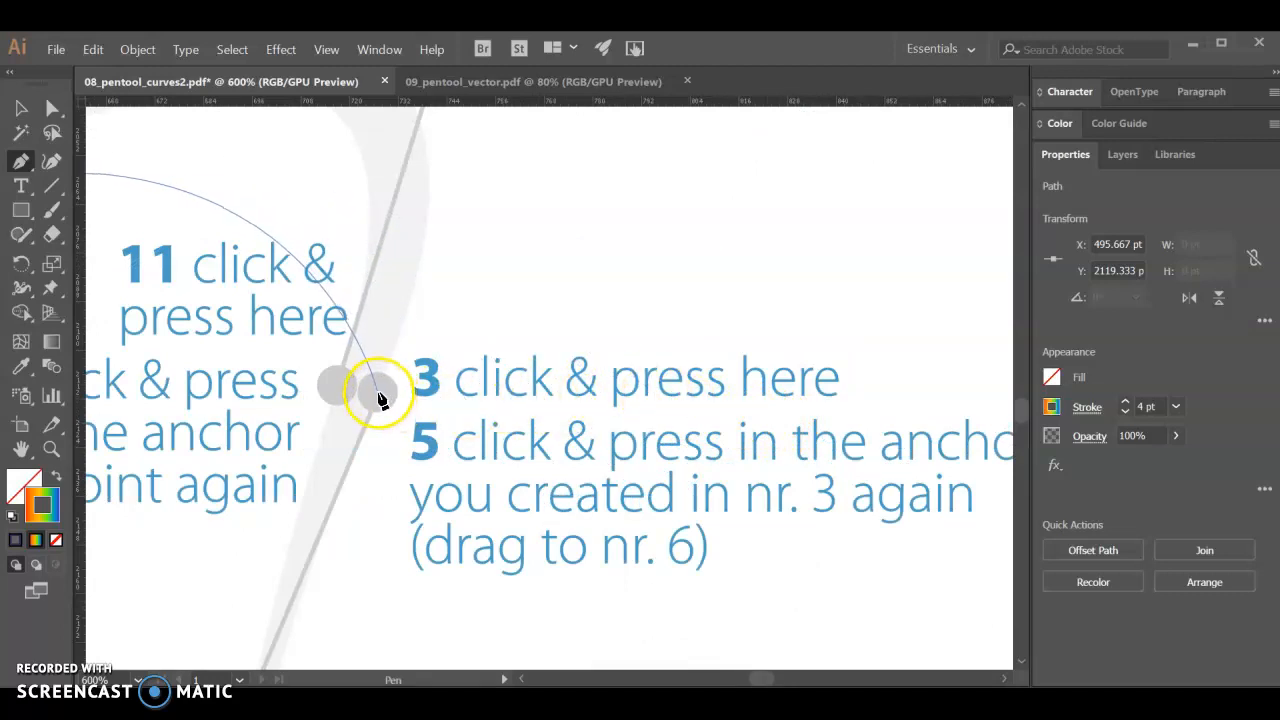
alt+scroll(378, 398, down, 4)
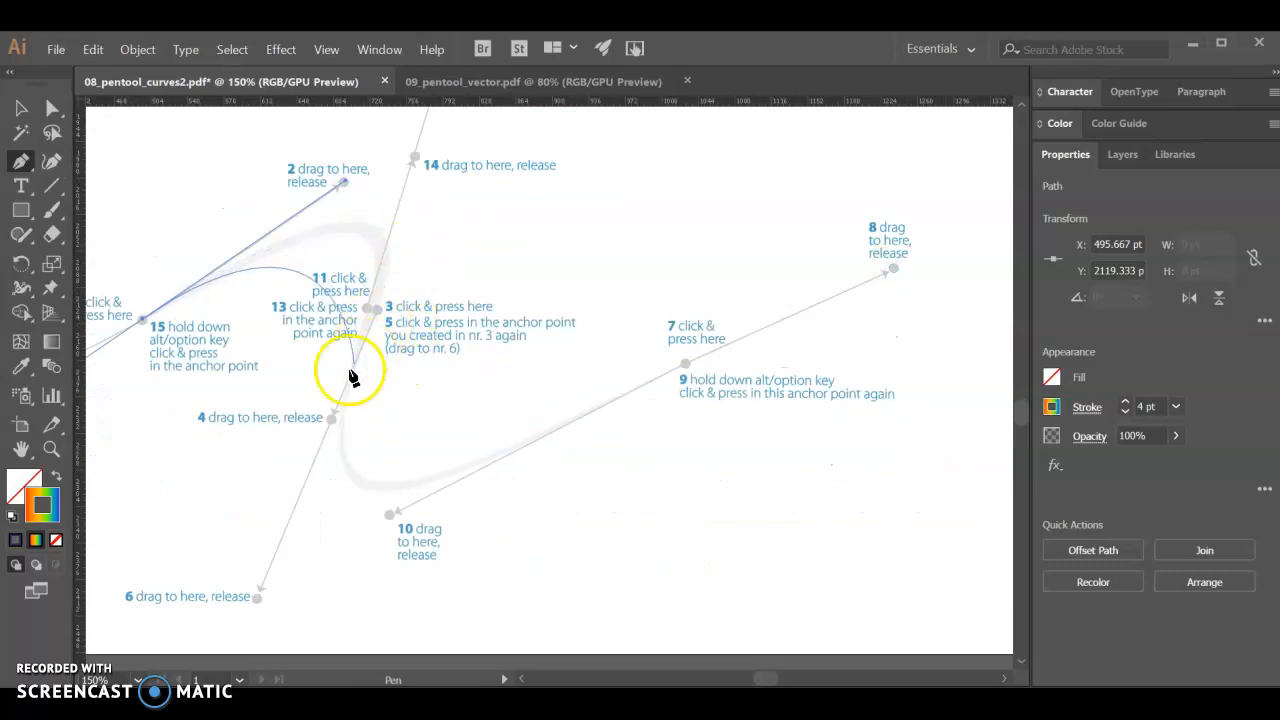
alt+scroll(374, 333, up, 2)
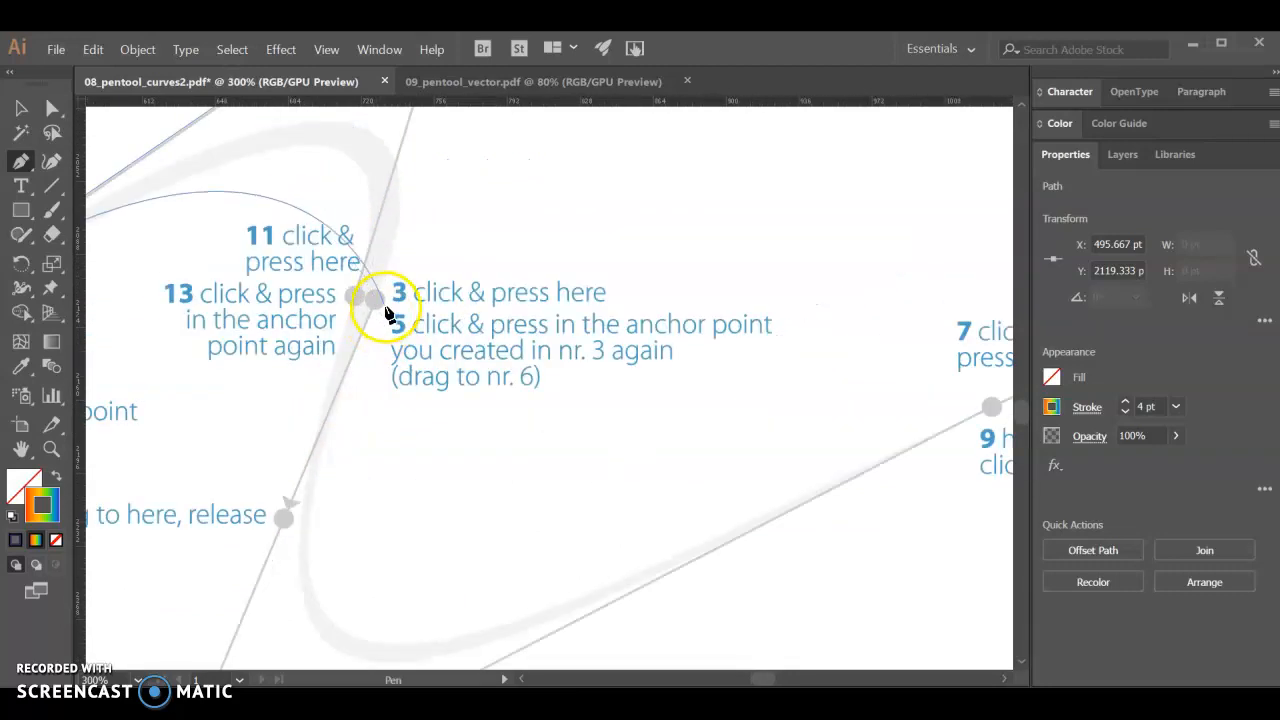
drag(372, 302, 288, 515)
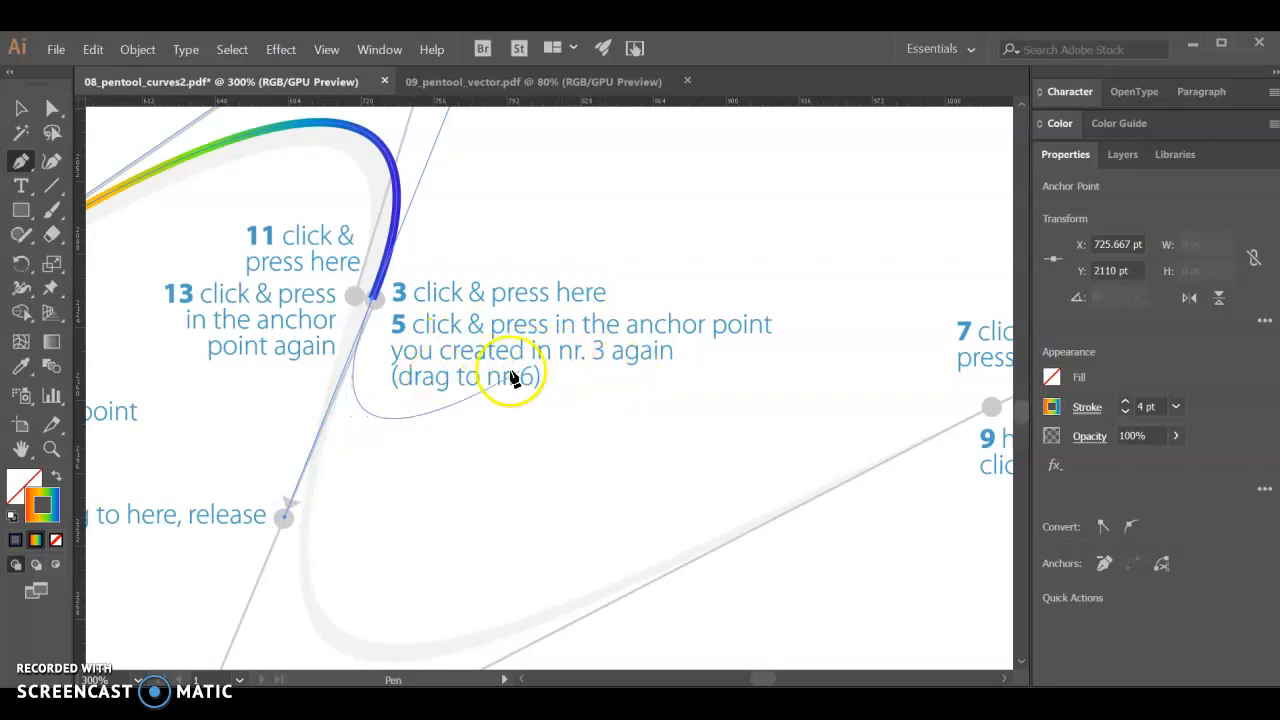
Lengthen the outgoing handle of the anchor at point 3 down to point 6
scroll(457, 371, down, 1)
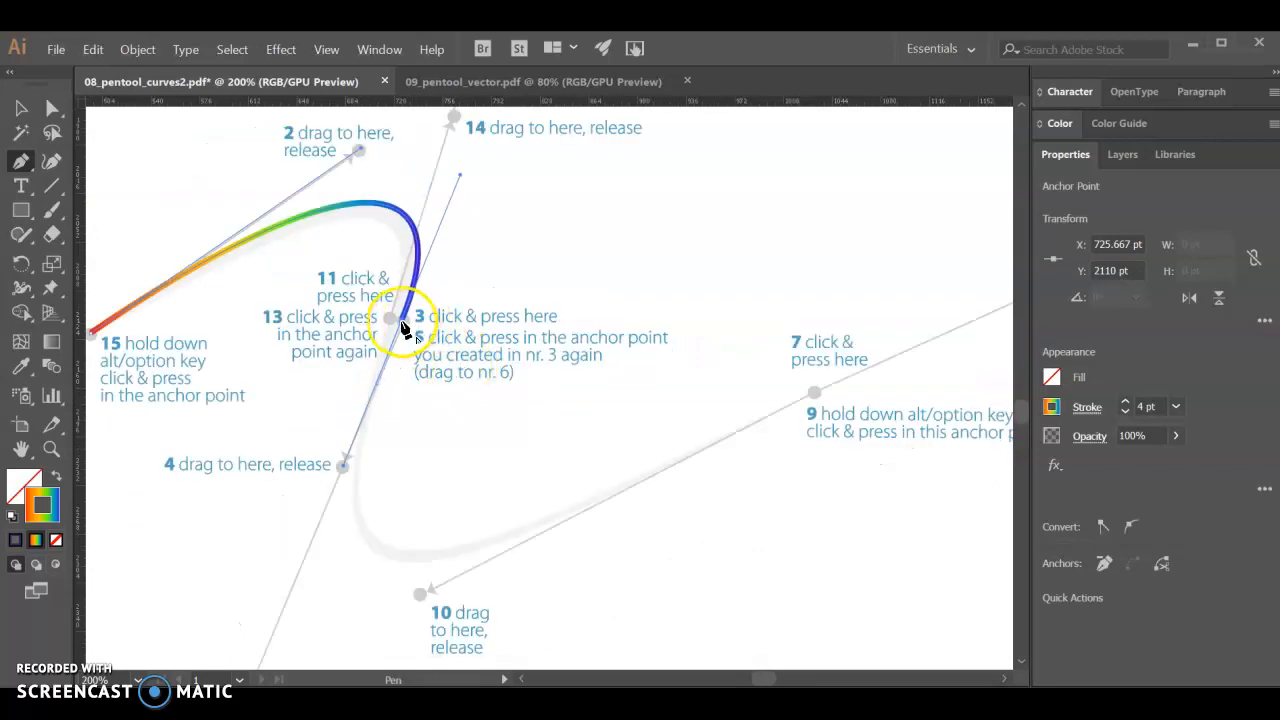
scroll(410, 322, down, 3)
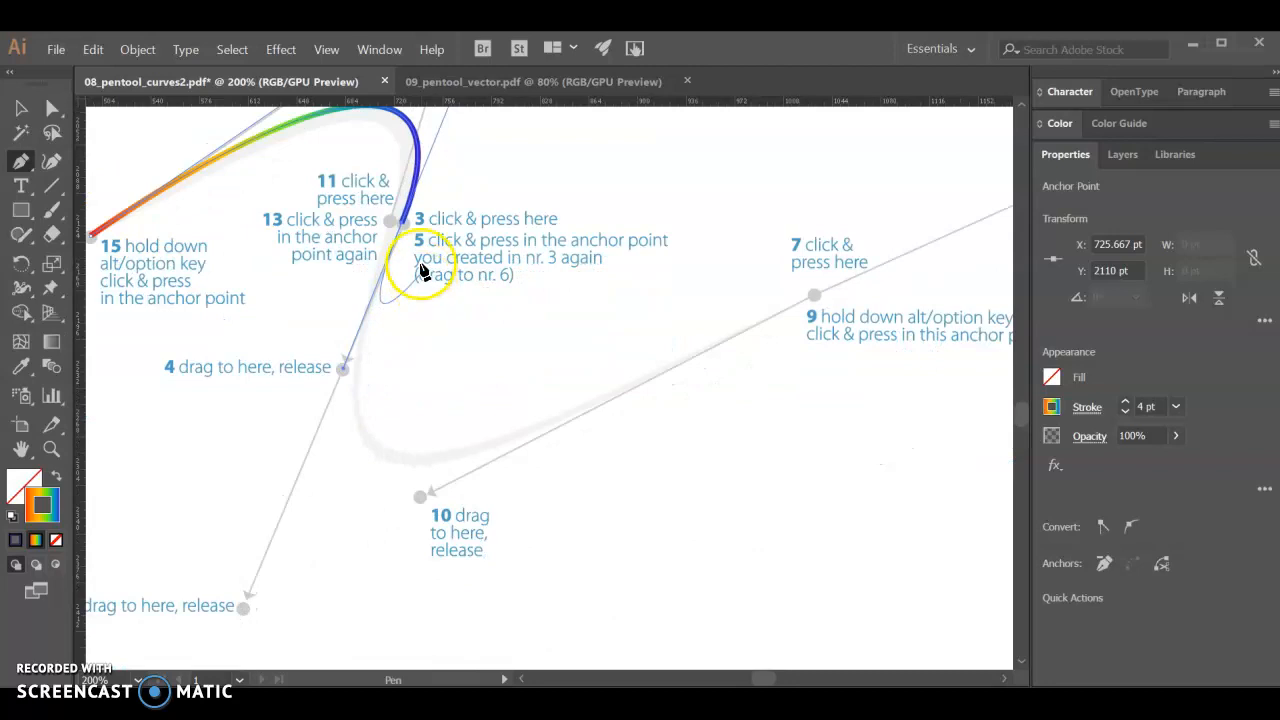
drag(399, 237, 238, 622)
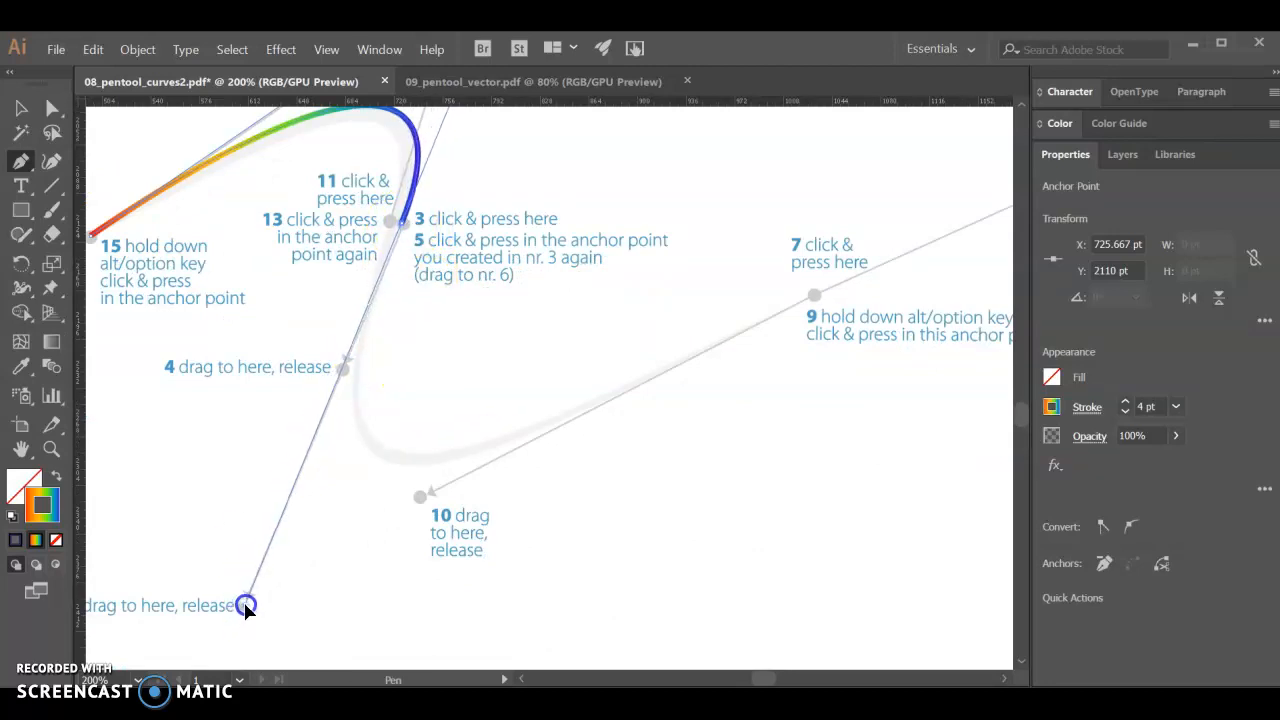
Add a curve anchor at point 7 with its handle extended up to point 8
scroll(246, 610, left, 3)
scroll(246, 611, right, 2)
scroll(281, 601, up, 3)
scroll(285, 590, up, 2)
scroll(300, 592, down, 2)
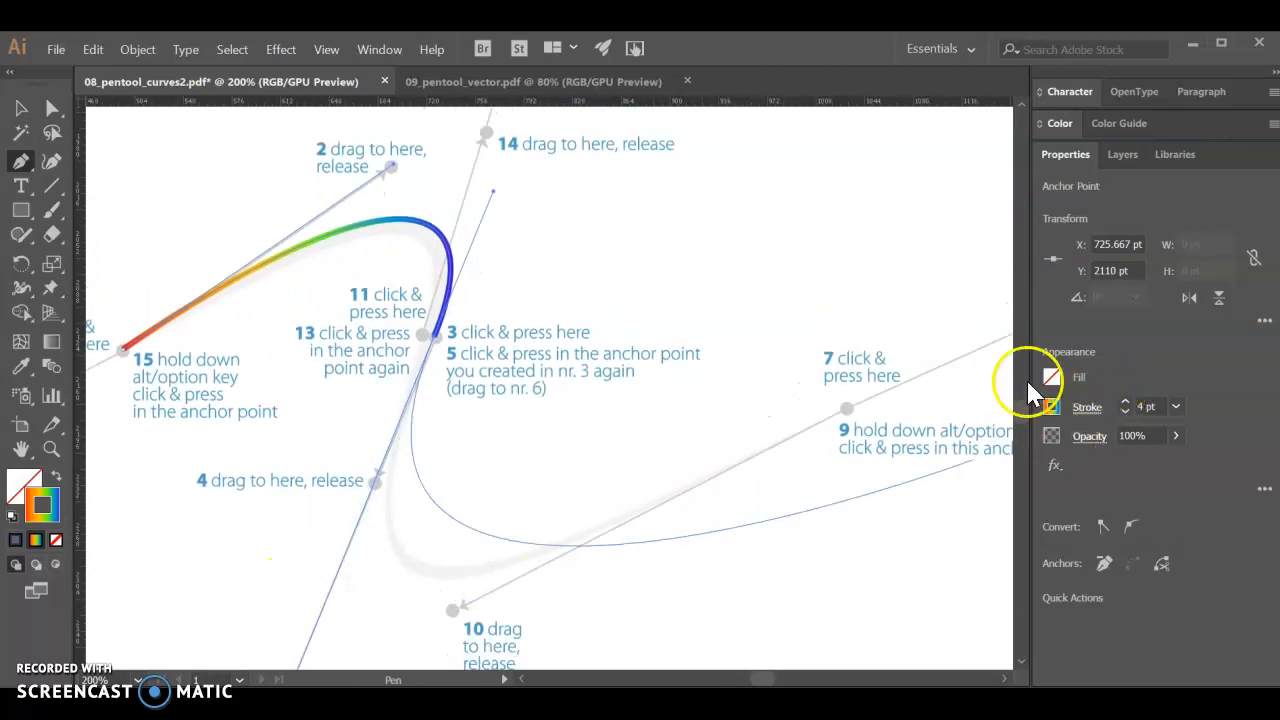
scroll(860, 385, down, 1)
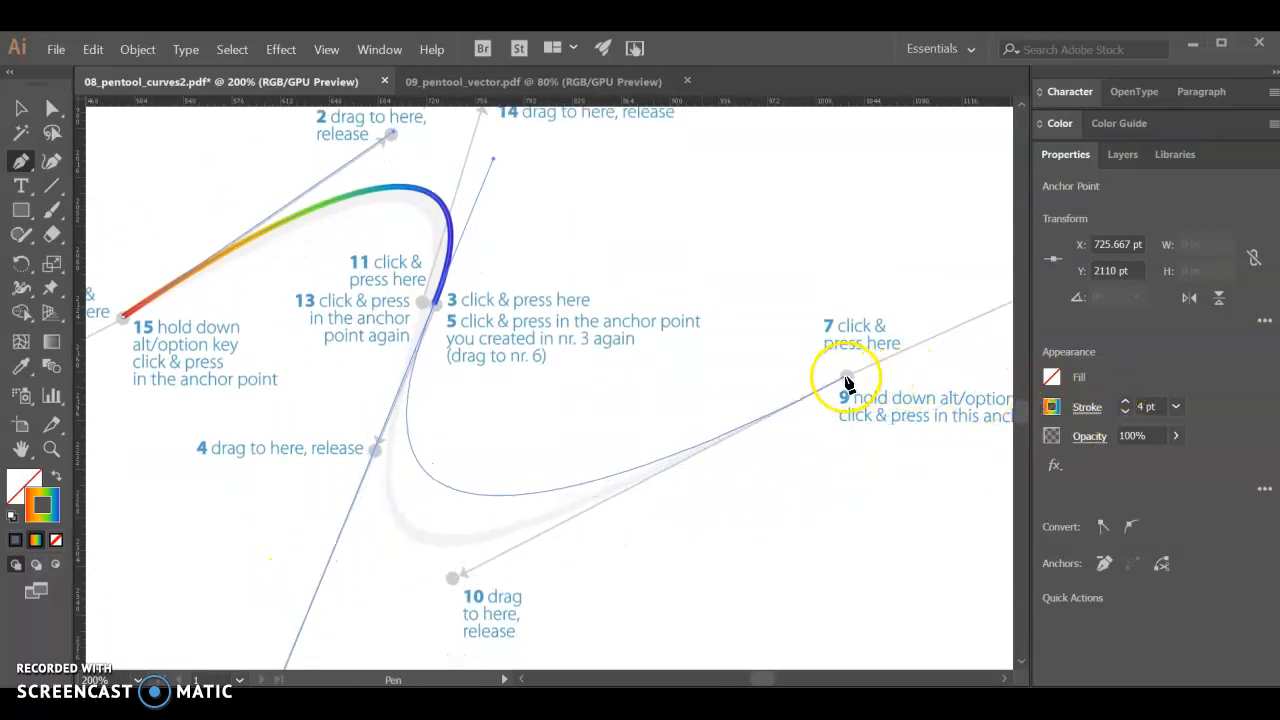
click(848, 376)
mouse_move(855, 375)
mouse_down()
mouse_move(1020, 289)
mouse_move(866, 300)
mouse_move(800, 251)
mouse_up()
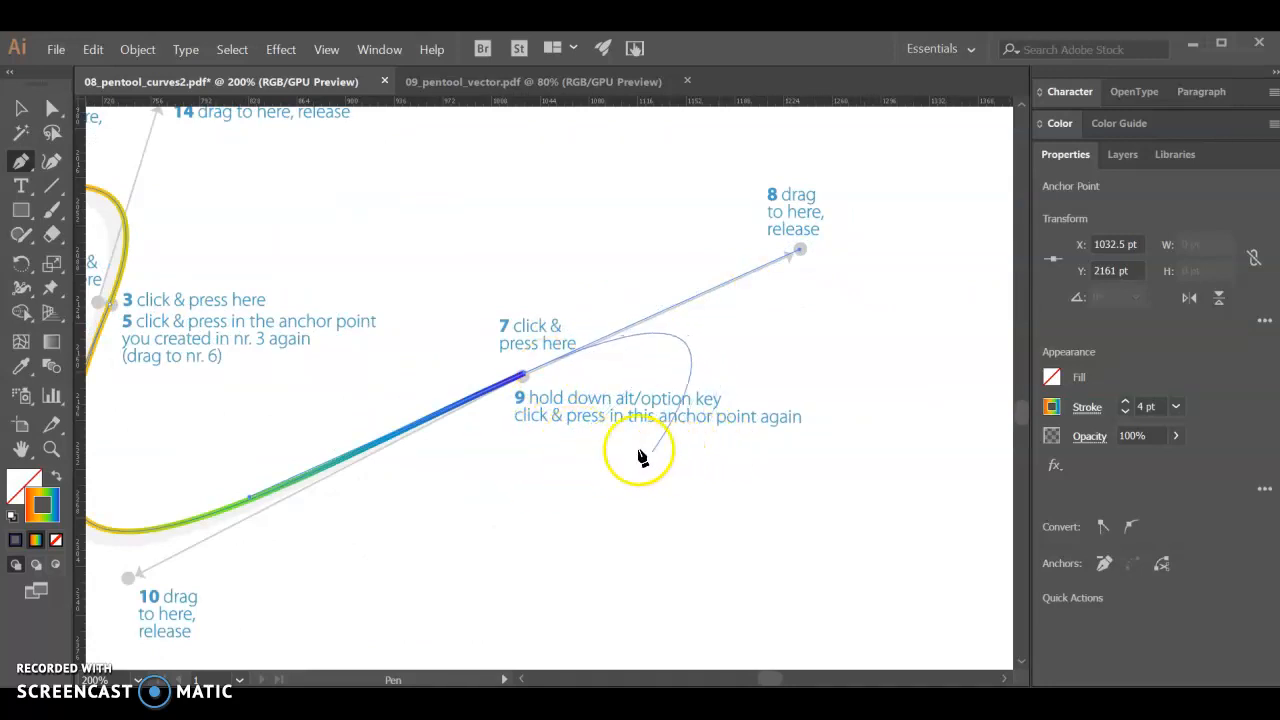
Convert the anchor at point 7 into a corner point by pulling a new independent outgoing handle to point 10
scroll(549, 437, left, 2)
scroll(545, 437, up, 4)
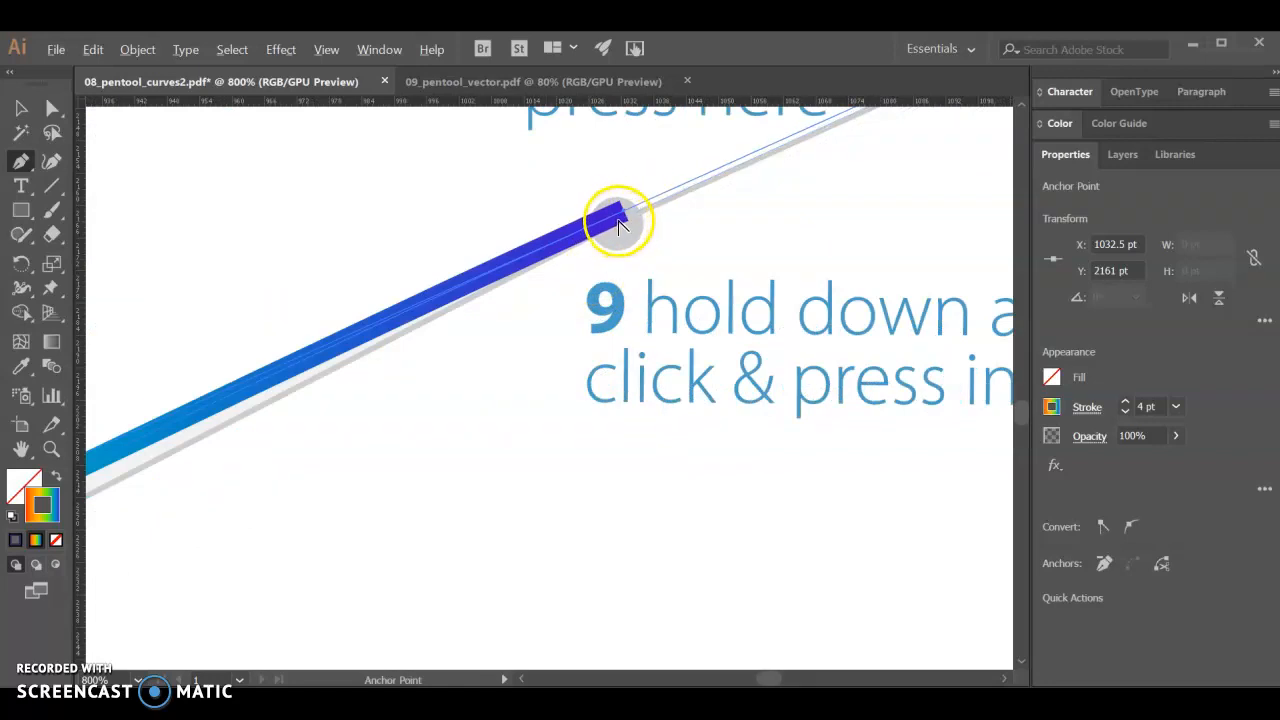
alt+click(619, 223)
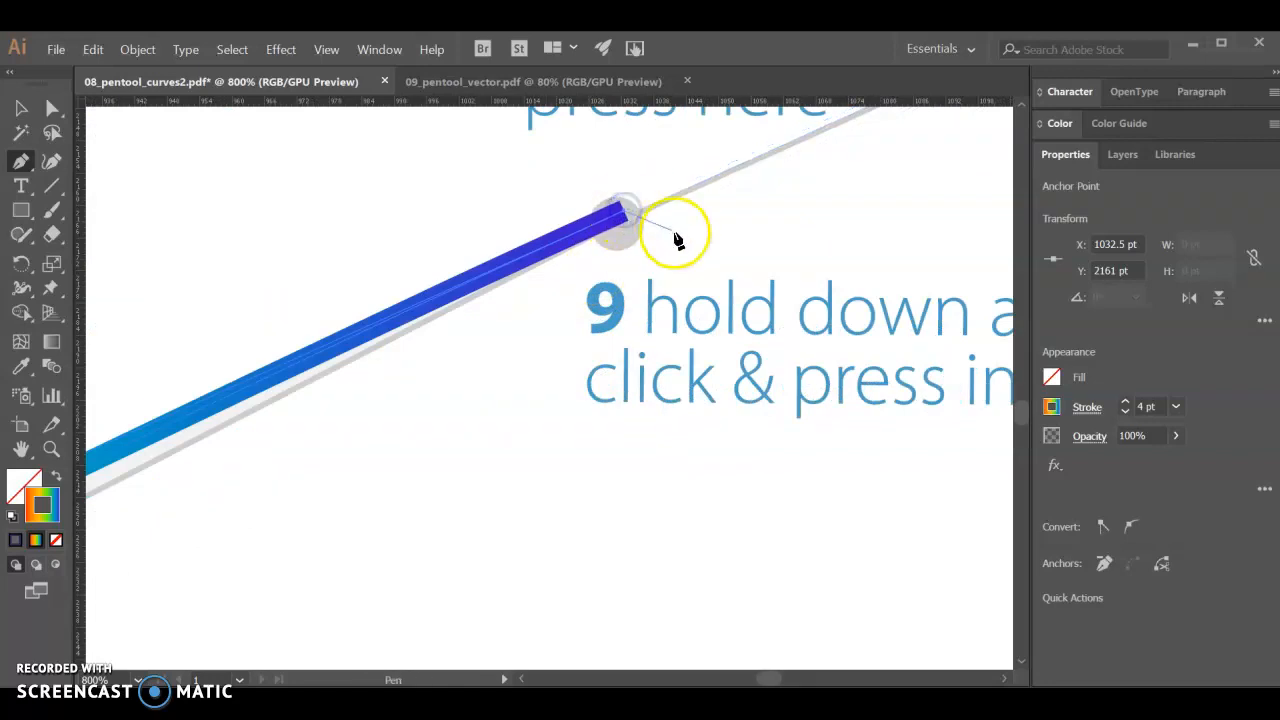
scroll(676, 240, down, 5)
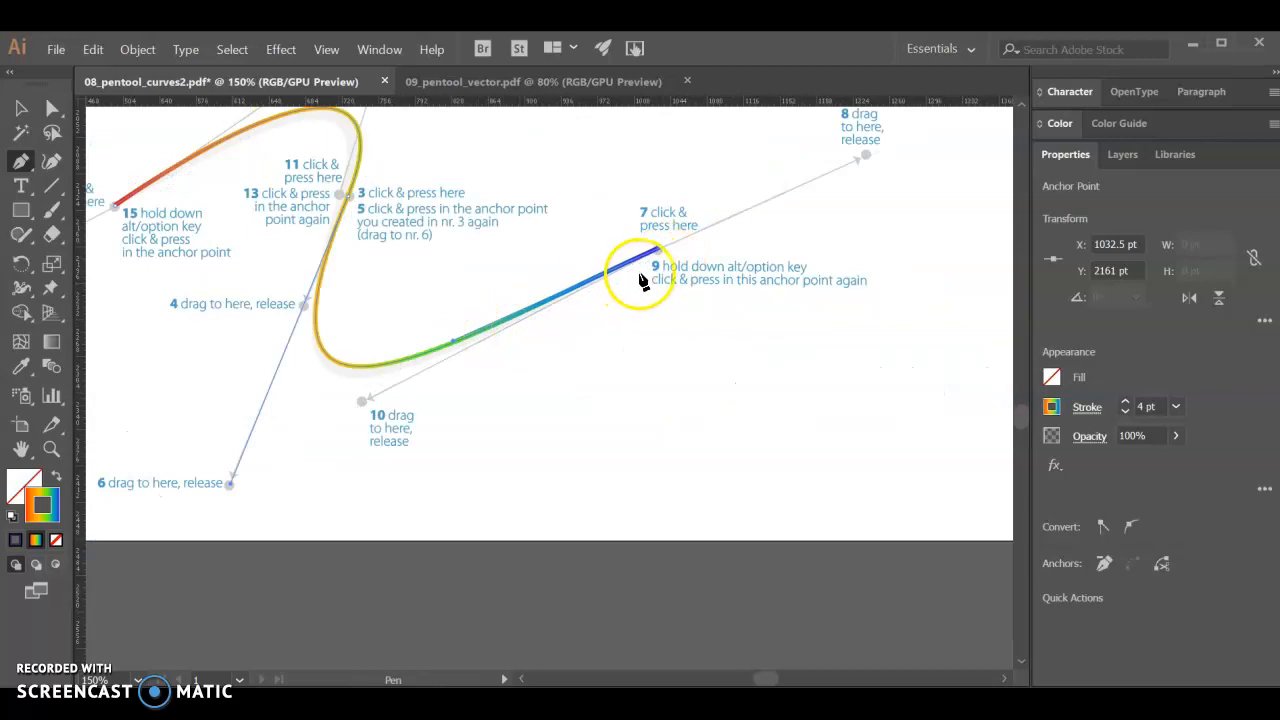
scroll(641, 281, up, 3)
scroll(668, 251, down, 2)
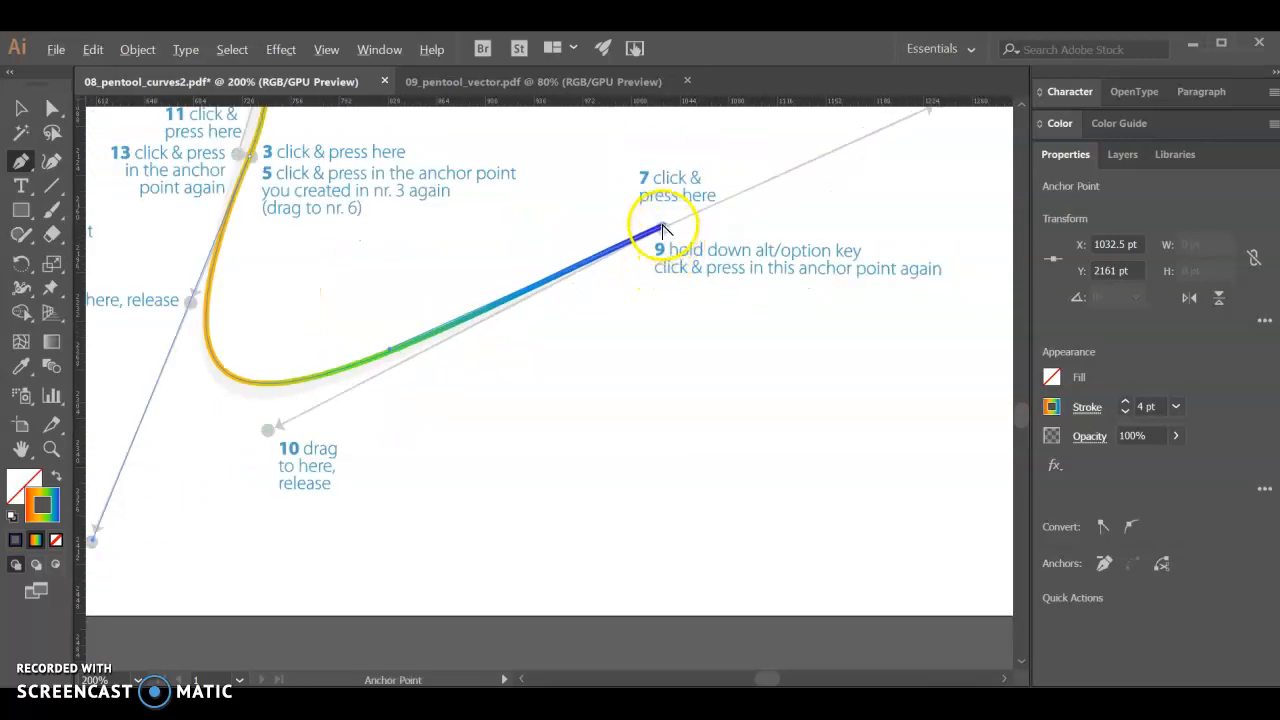
drag(663, 232, 275, 428)
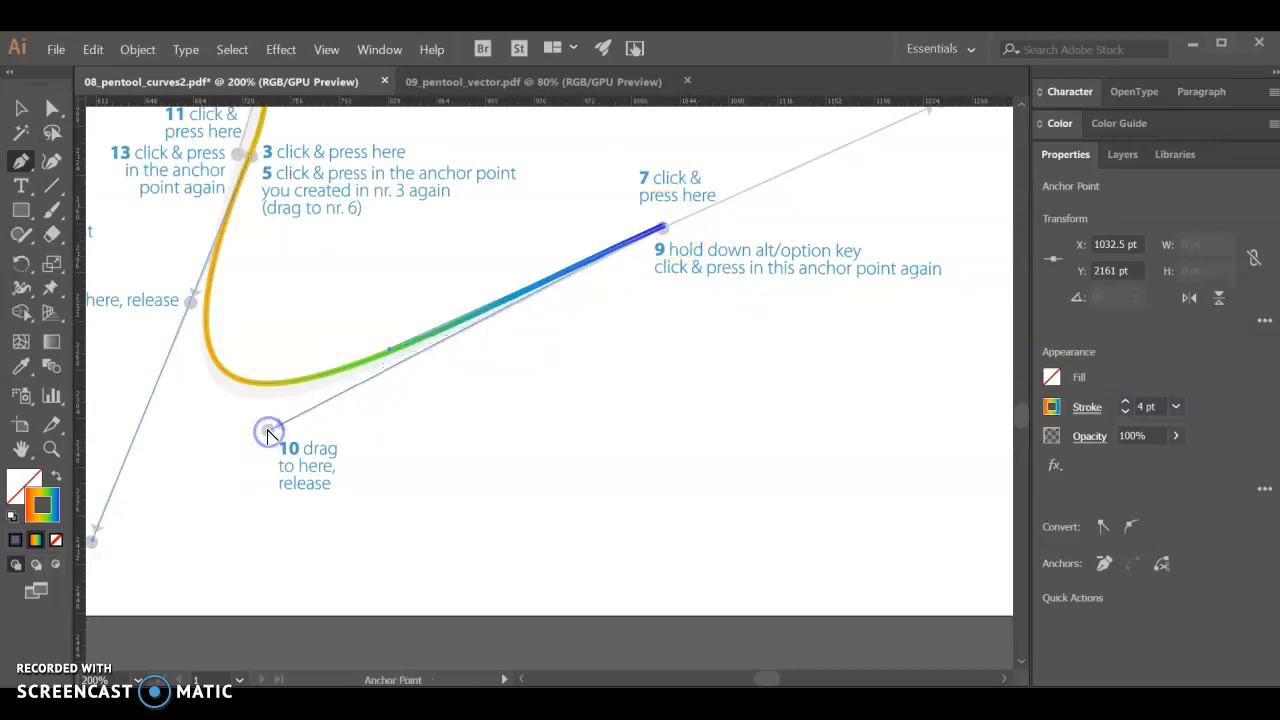
Add a curve anchor at point 11 with its handle extended up to point 12
scroll(270, 436, left, 3)
scroll(287, 430, up, 4)
scroll(355, 320, up, 5)
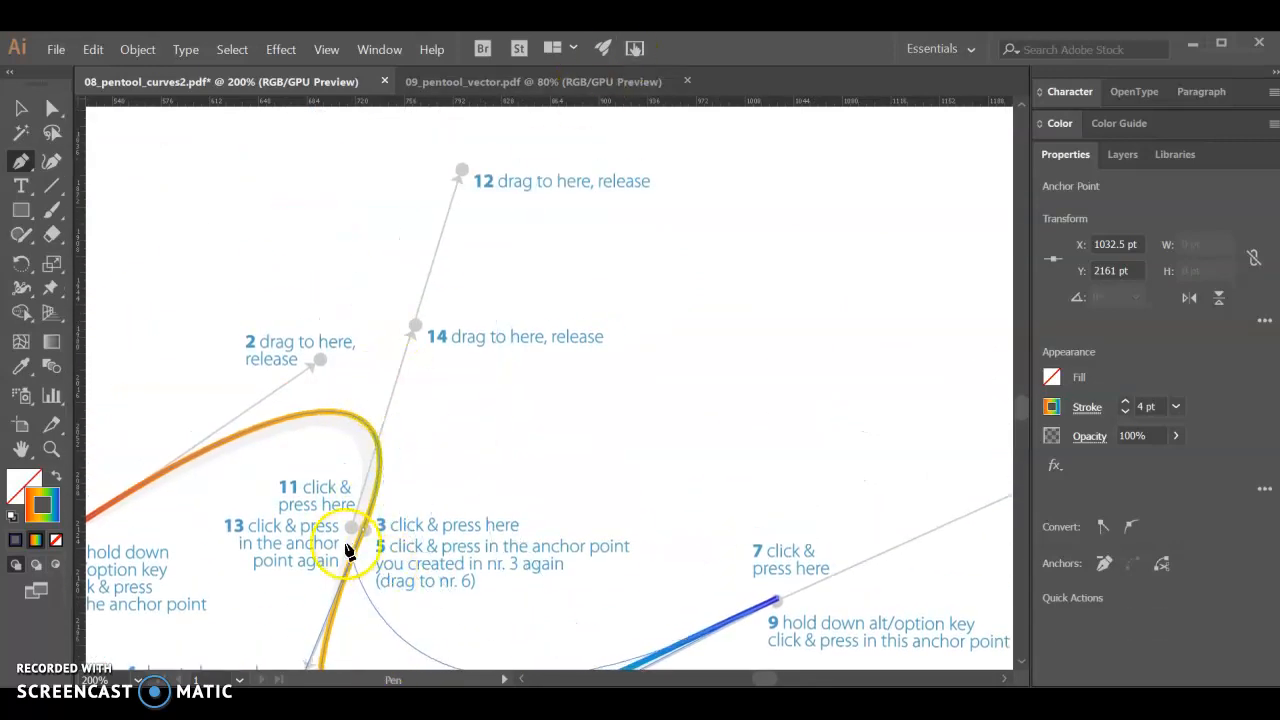
drag(353, 527, 462, 172)
Shorten the outgoing handle of the anchor at point 11 to point 14
scroll(471, 323, down, 3)
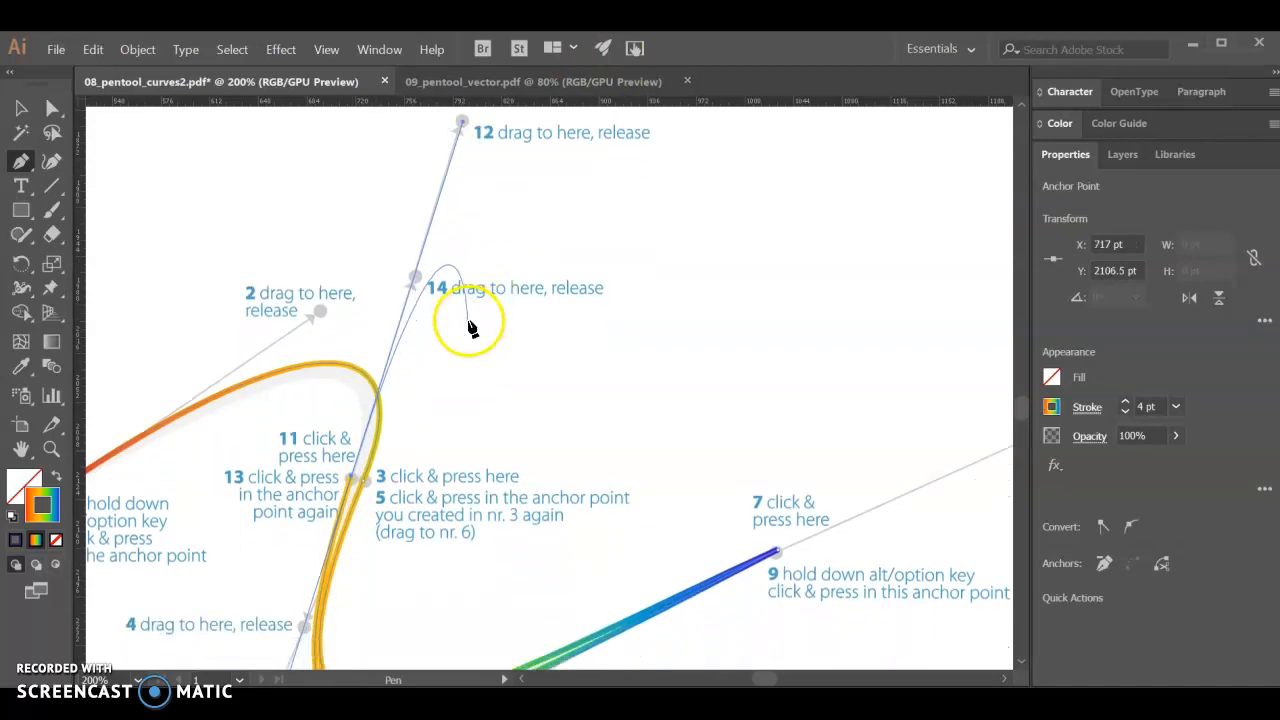
scroll(355, 420, down, 3)
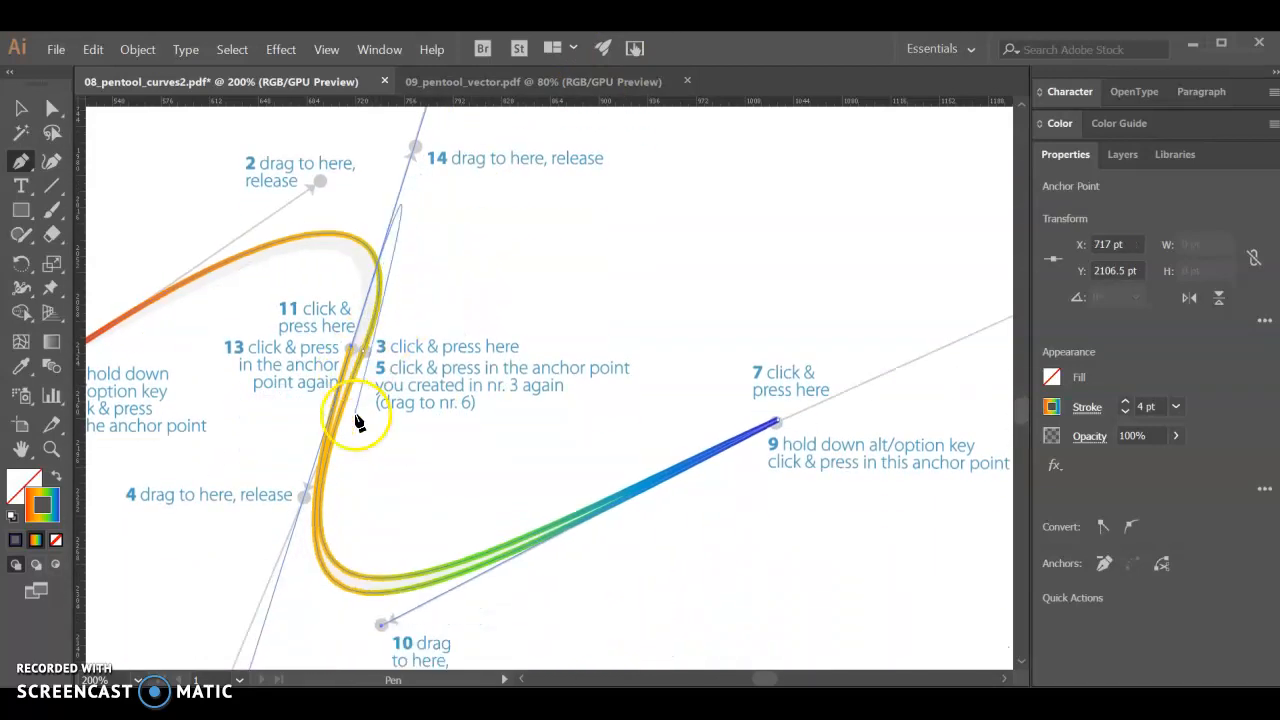
scroll(363, 416, up, 4)
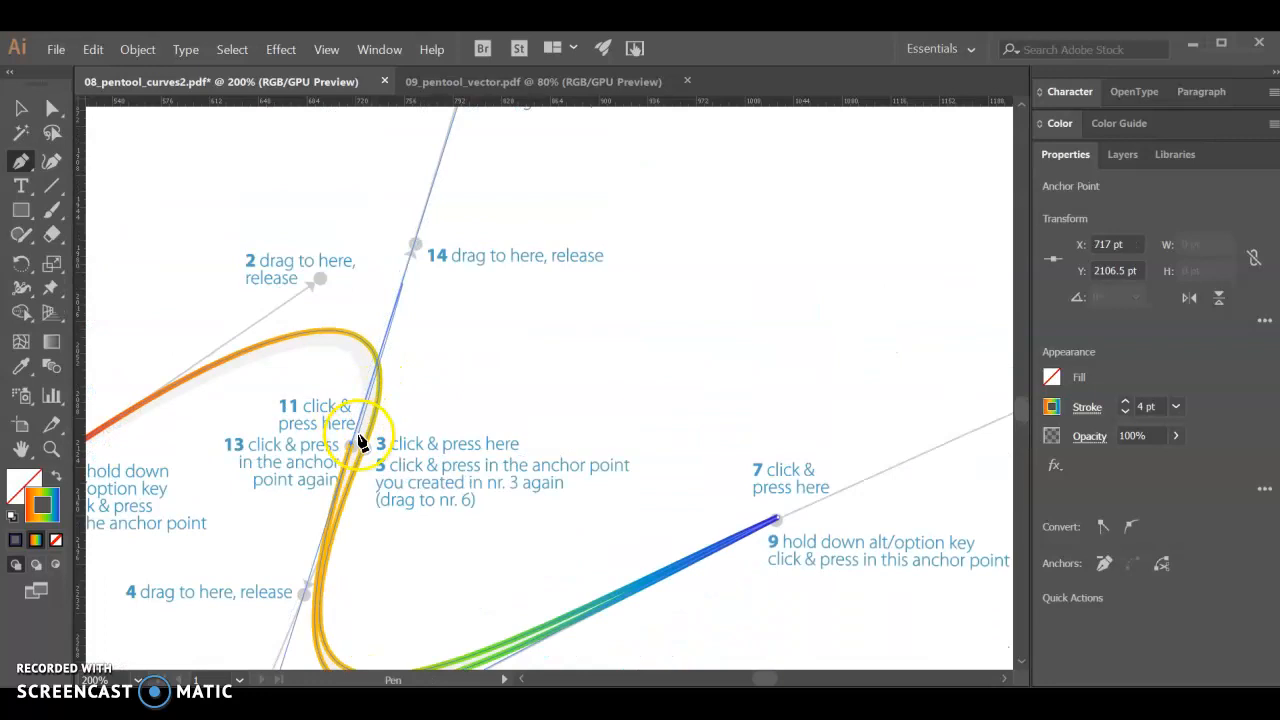
drag(353, 450, 415, 247)
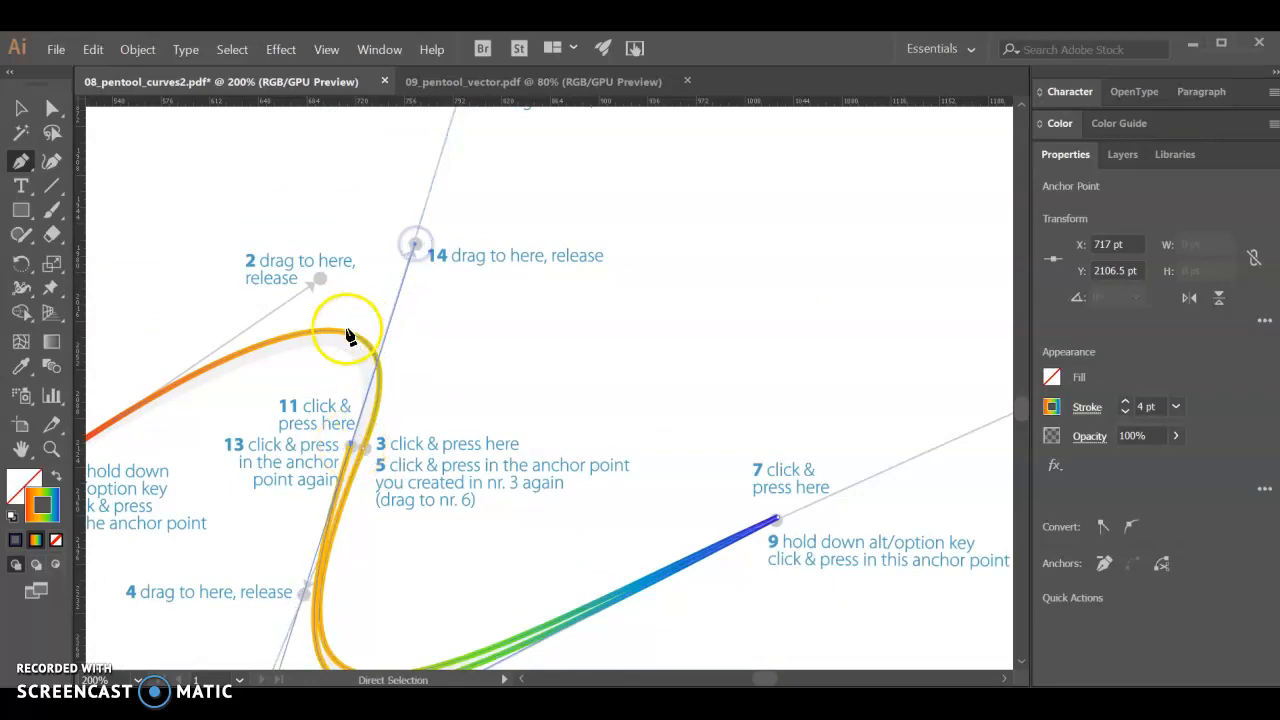
Close the path on its starting anchor at point 15, pulling the closing handle independently to point 16
scroll(340, 340, left, 5)
scroll(295, 472, left, 2)
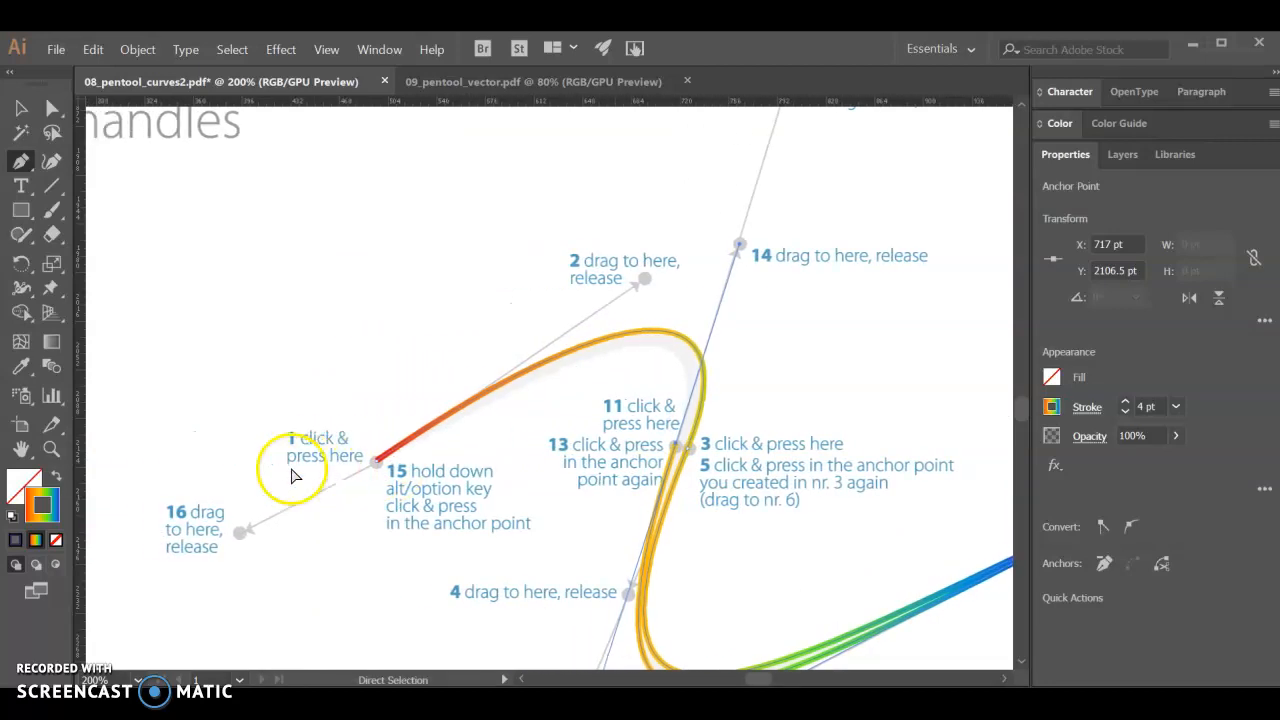
drag(378, 470, 264, 522)
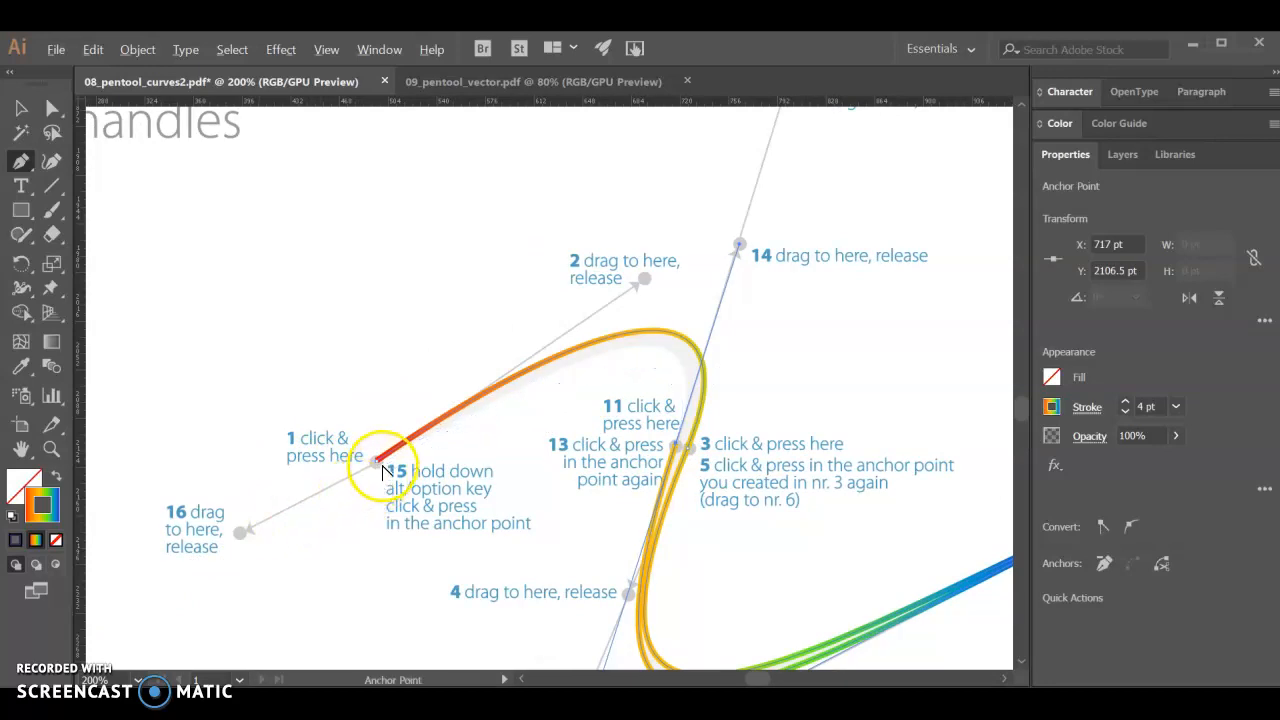
drag(376, 461, 239, 537)
scroll(329, 520, right, 2)
key(ctrl+minus)
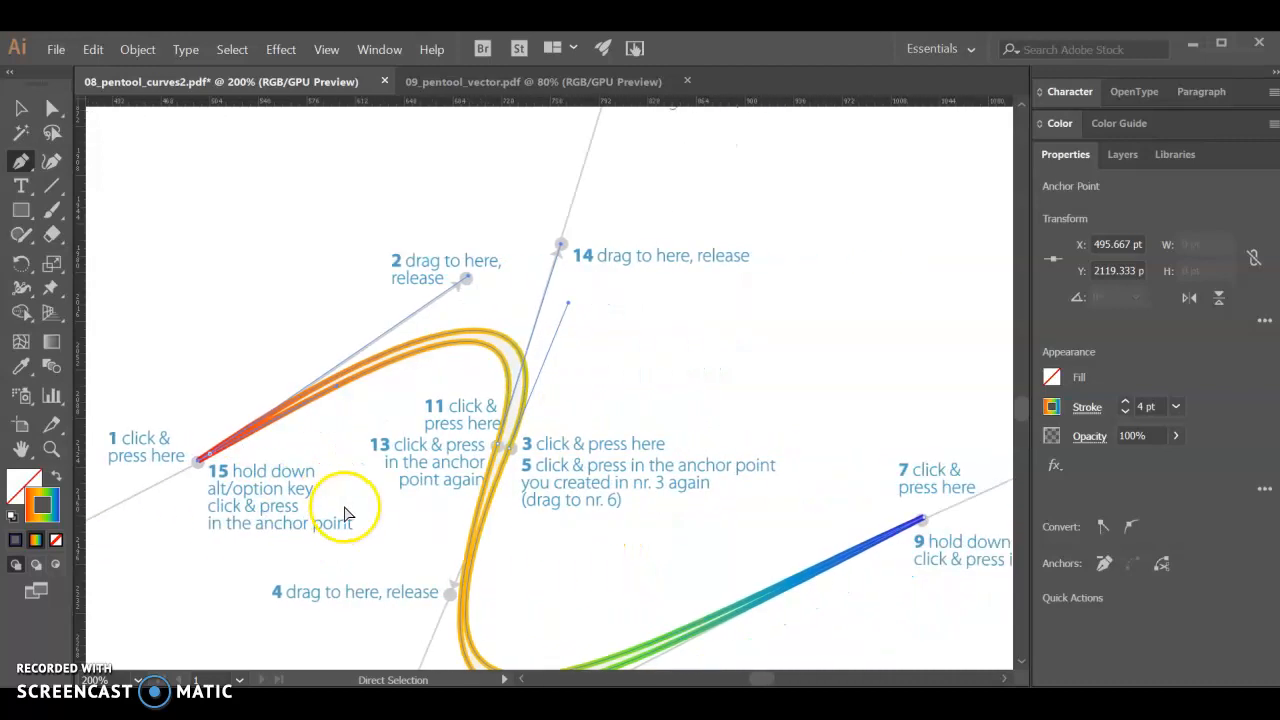
key(ctrl+minus)
scroll(502, 512, left, 1)
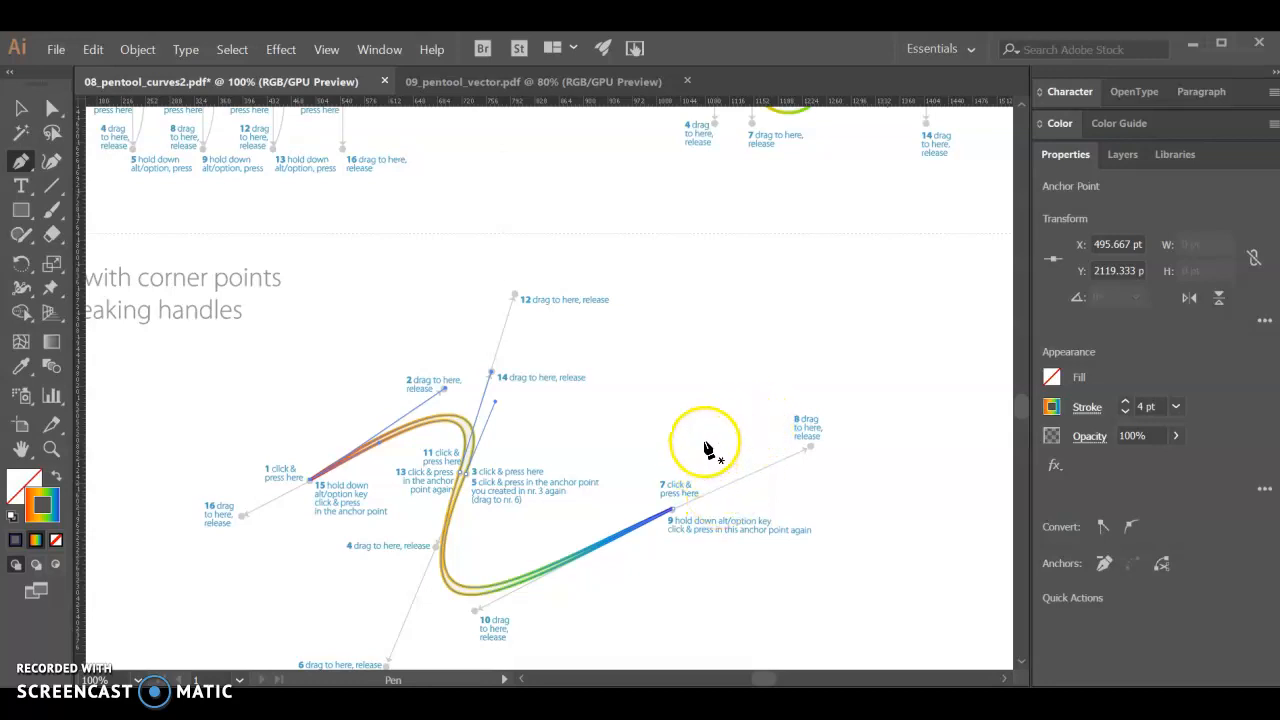
key(ctrl+0)
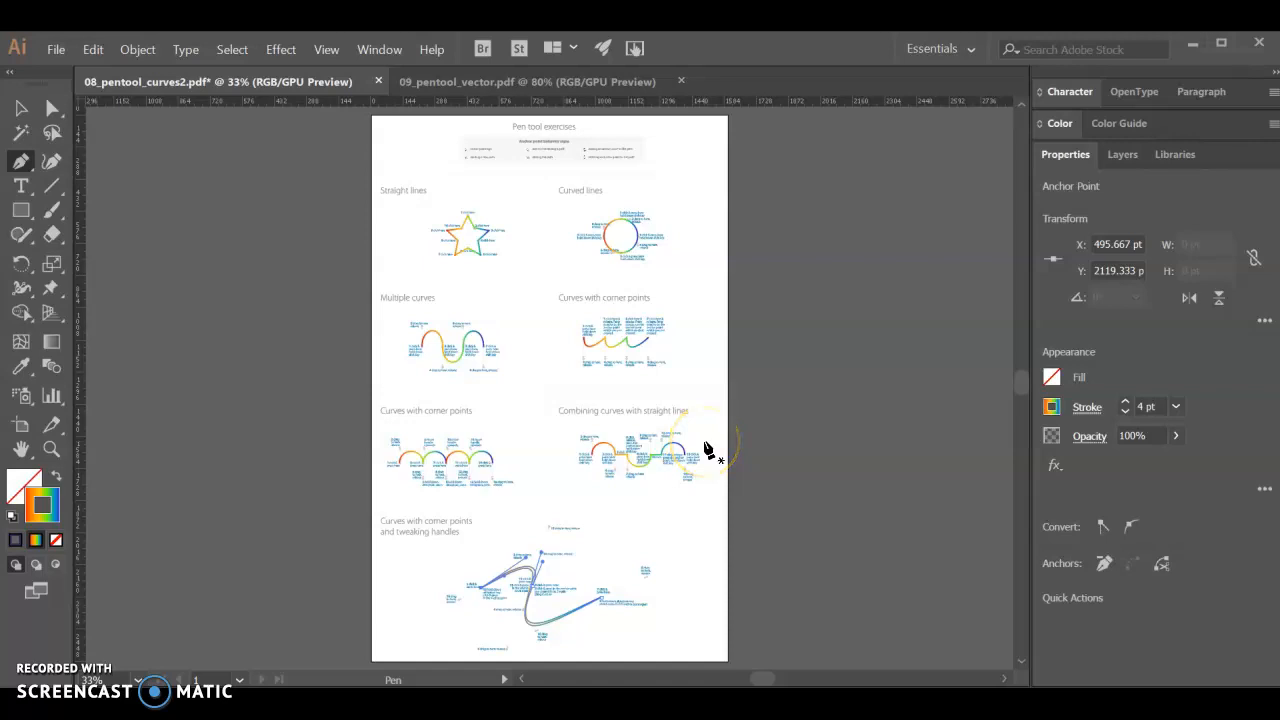